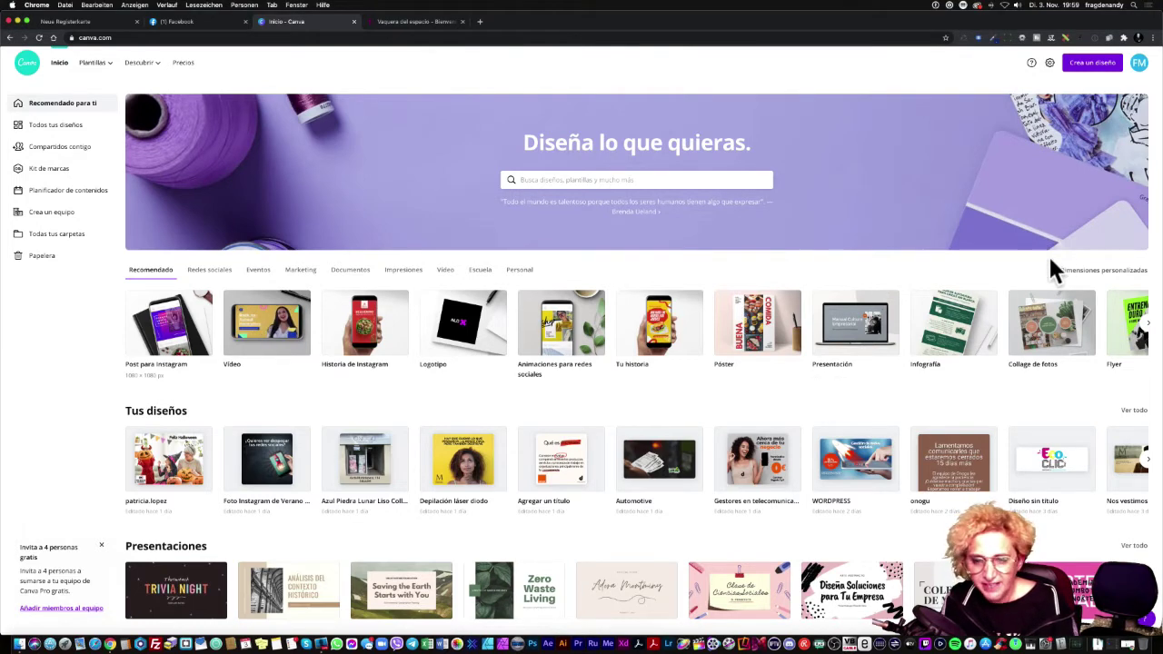
scroll(822, 338, "down", 2)
scroll(759, 416, "down", 2)
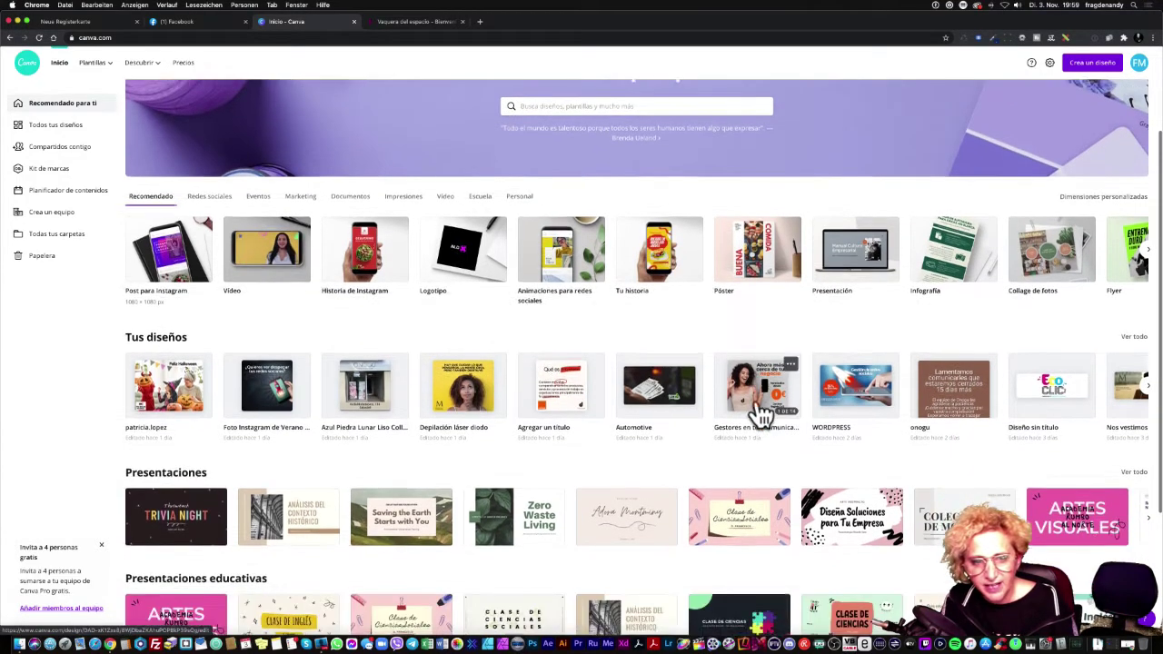
scroll(756, 410, "up", 3)
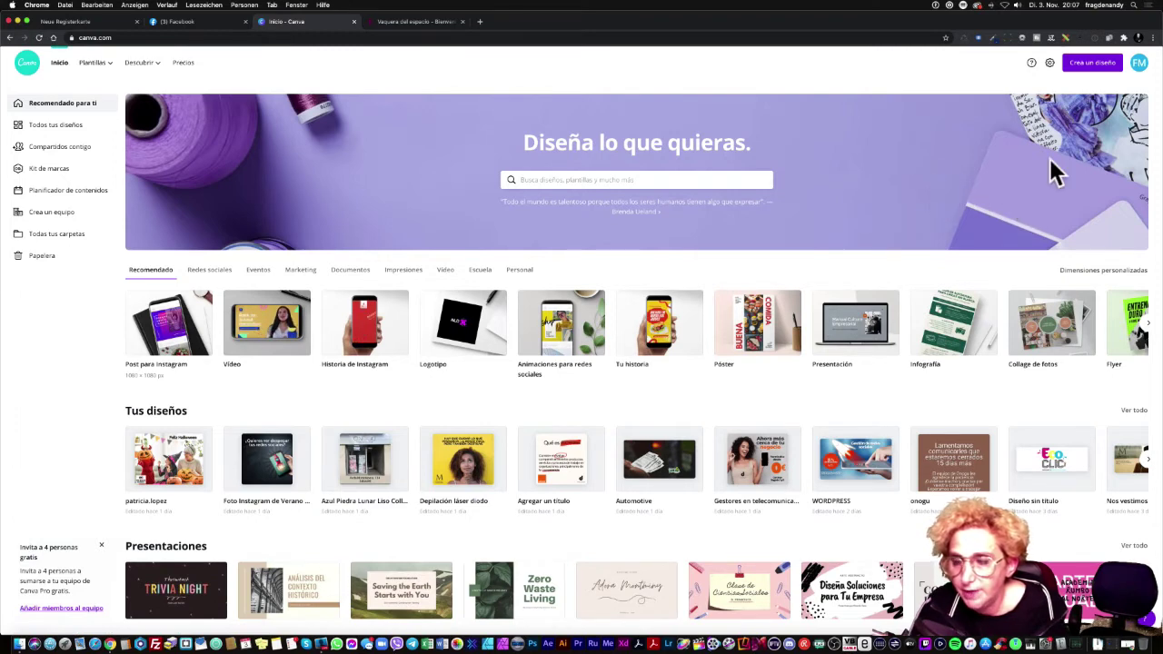
- Create a new "Portada para Facebook" design by searching "portada facebook", and apply the recently used Peluquería Caramelo Rosa template
left_click(1093, 67)
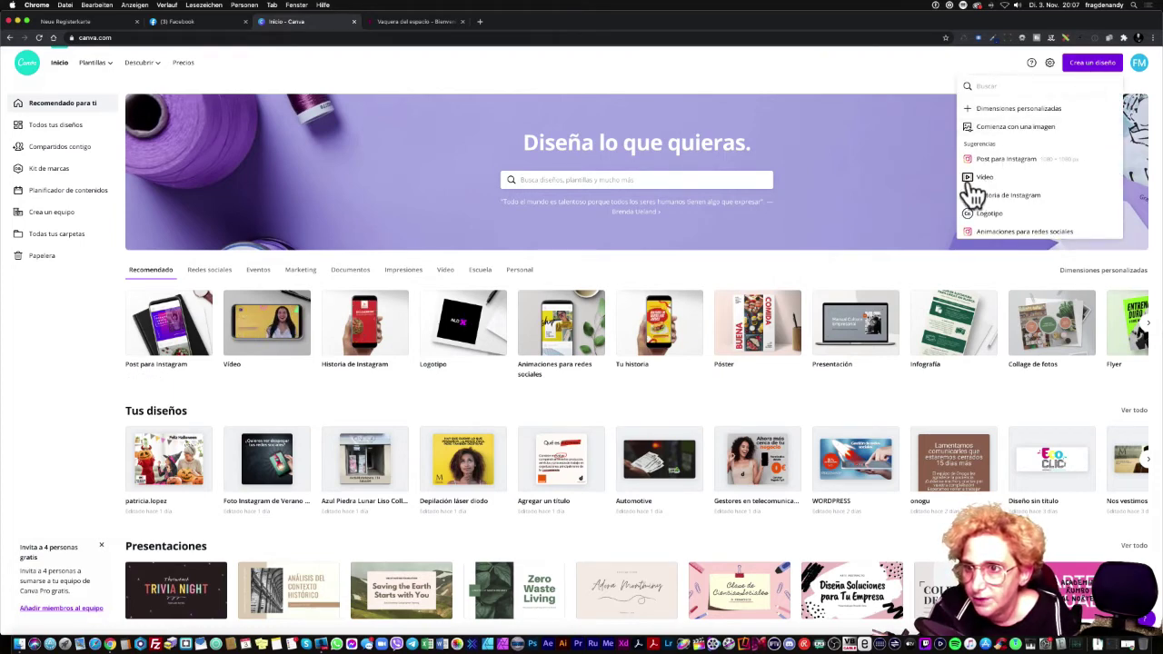
left_click(897, 198)
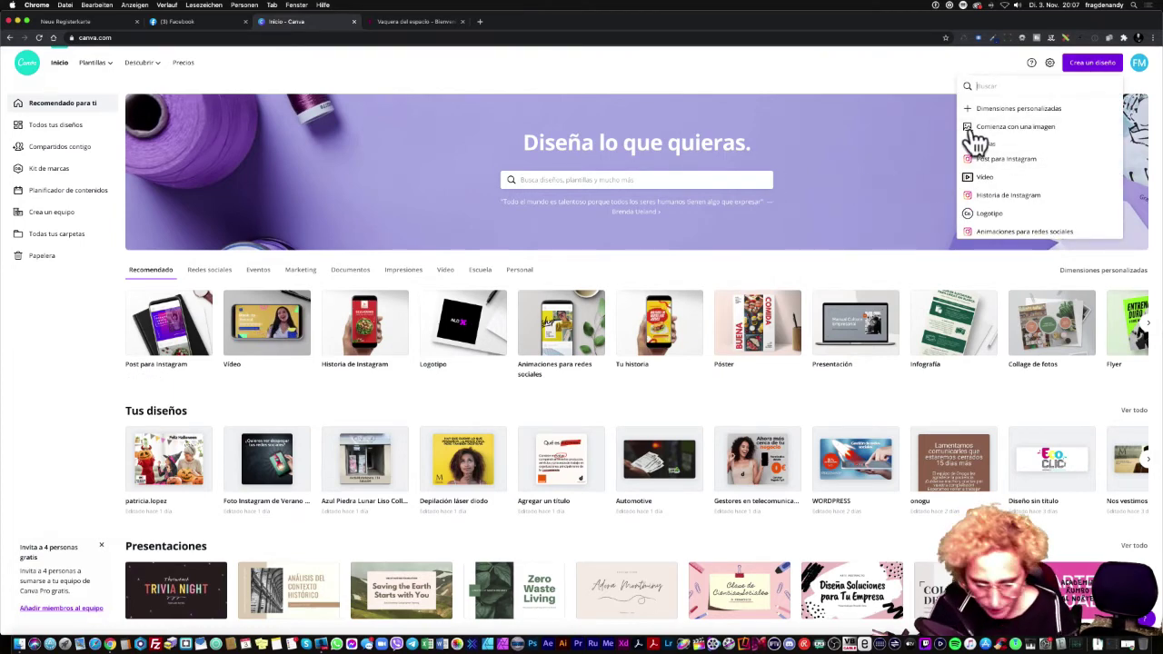
type("por")
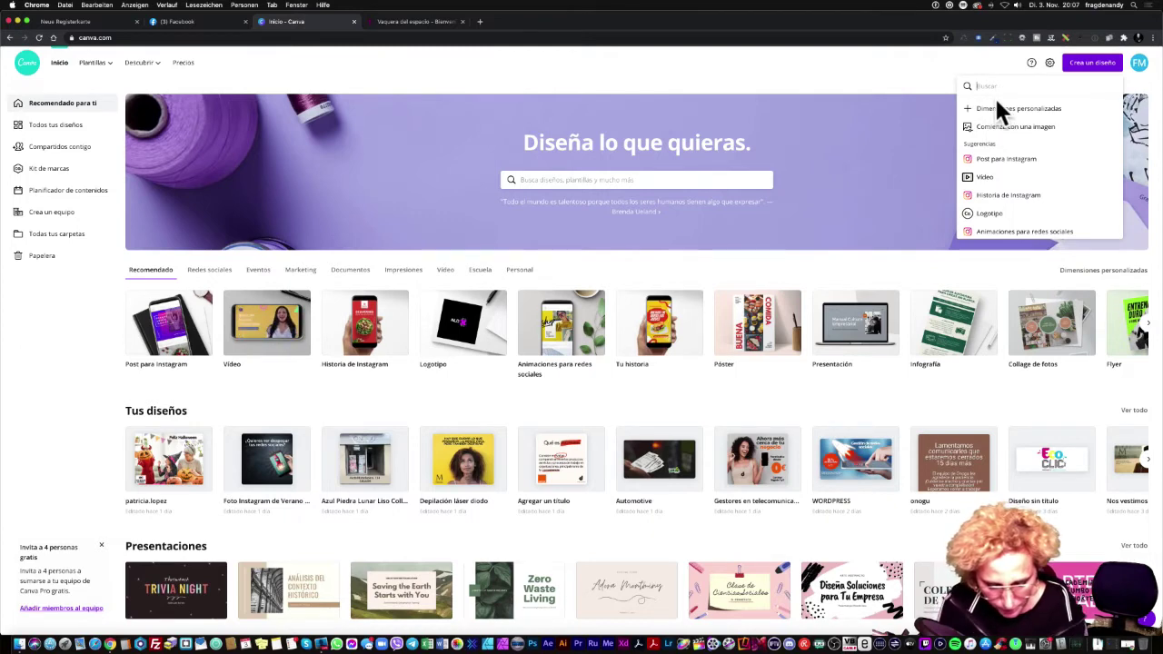
type("tada f")
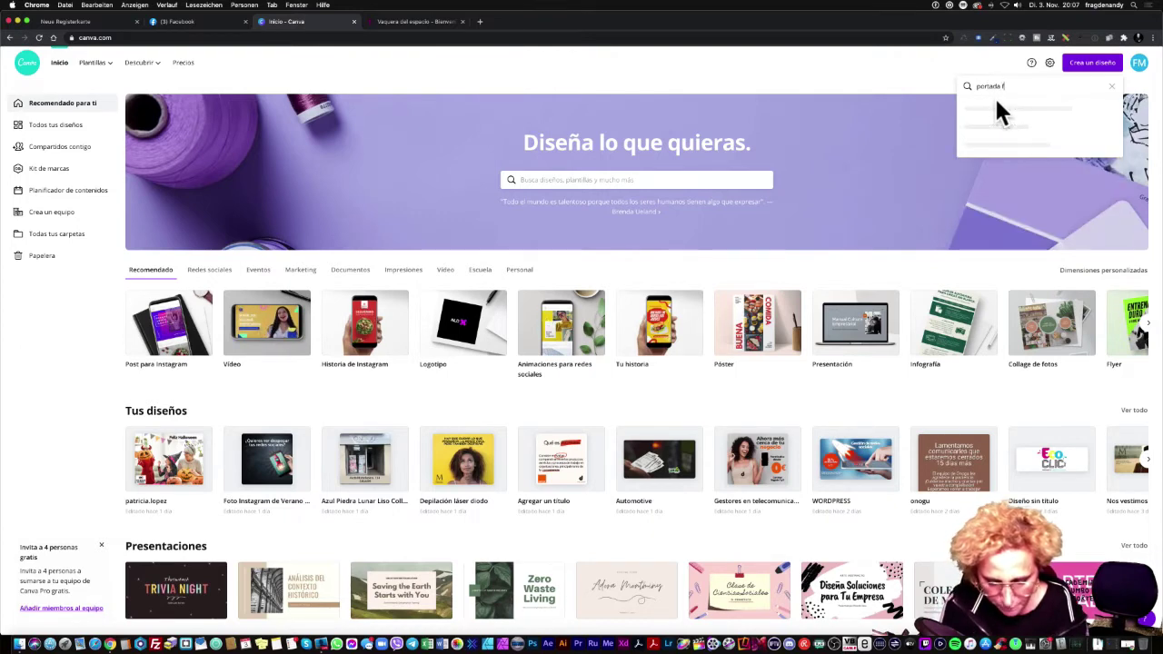
type("acebook")
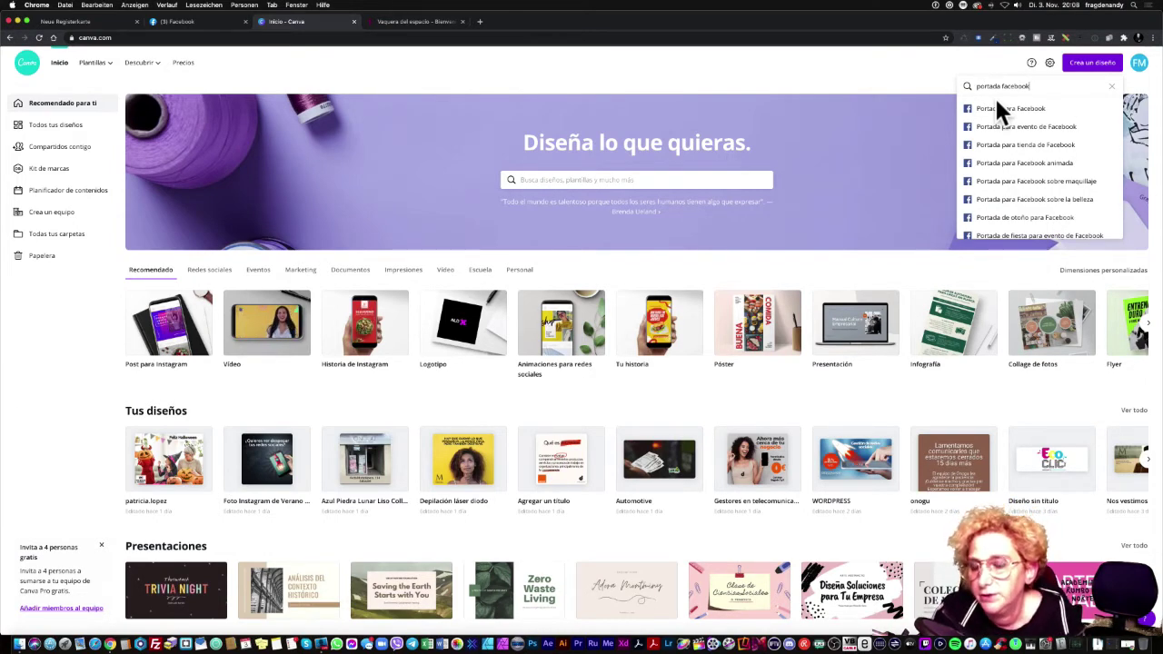
left_click(1003, 107)
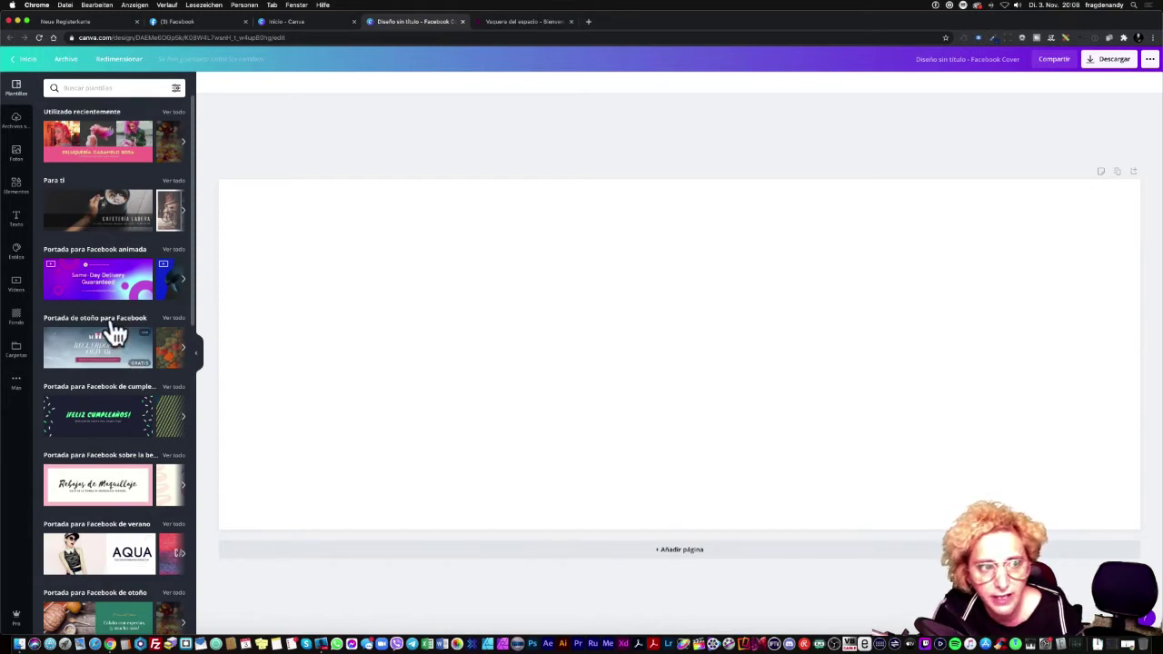
left_click(114, 140)
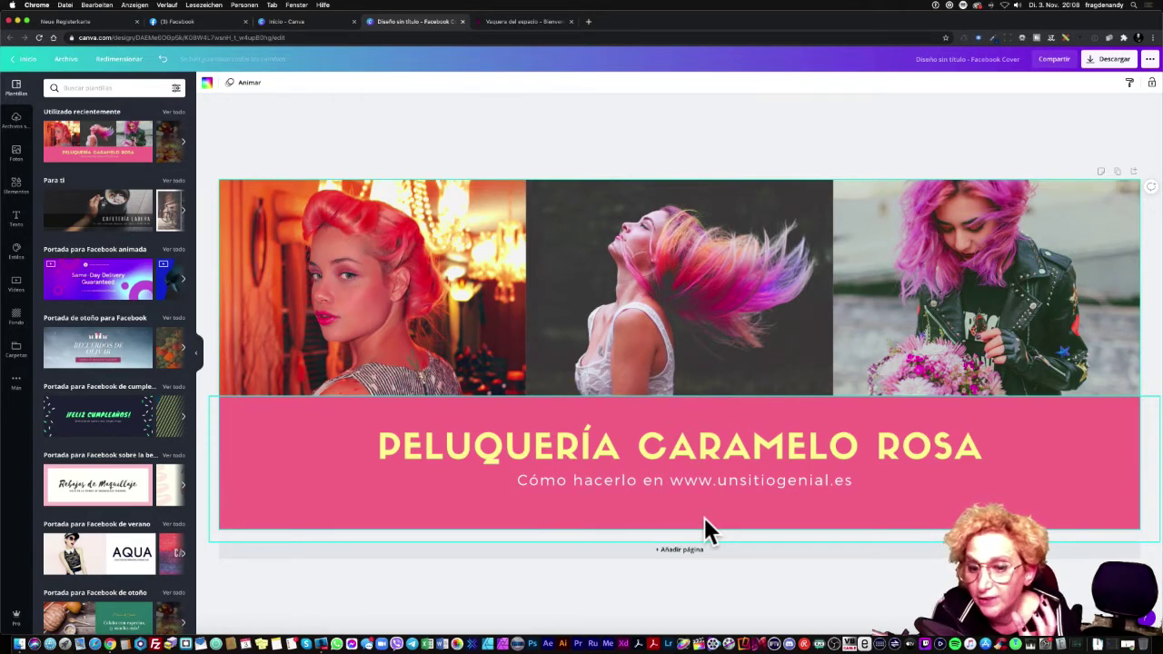
left_click(715, 490)
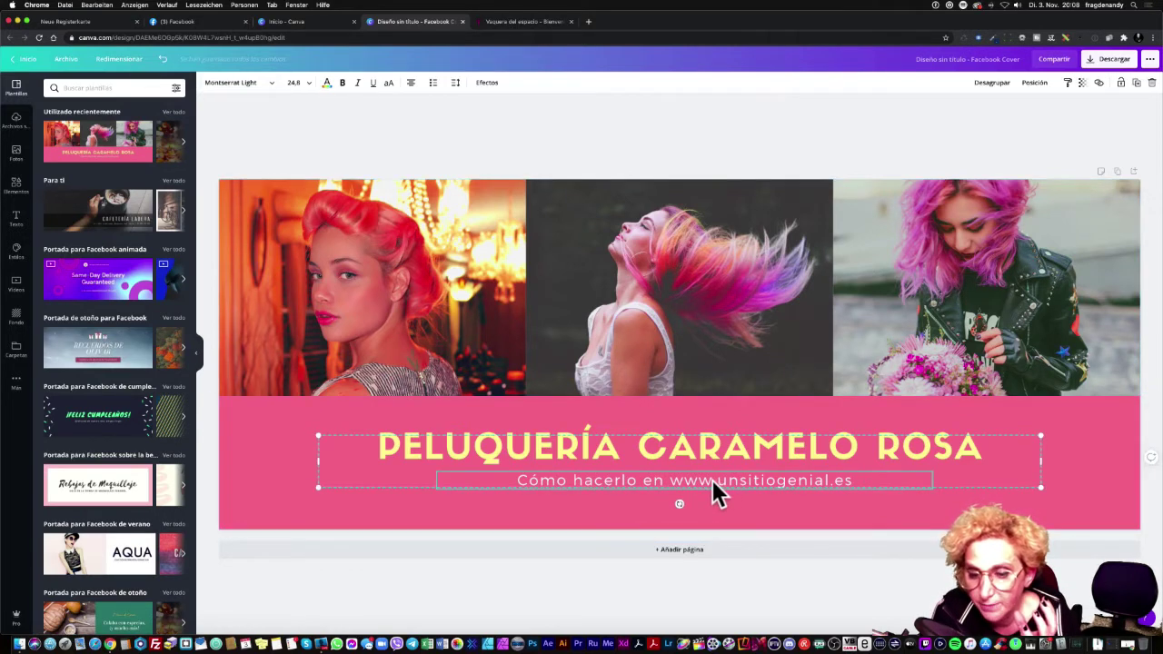
left_click(715, 488)
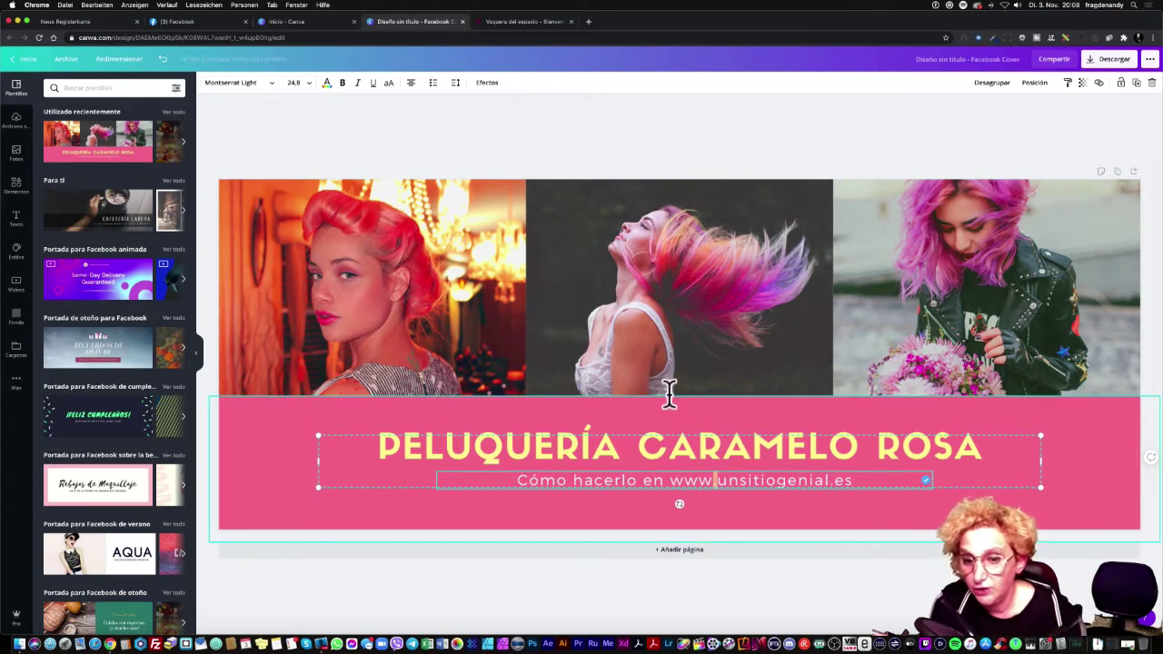
left_click(646, 423)
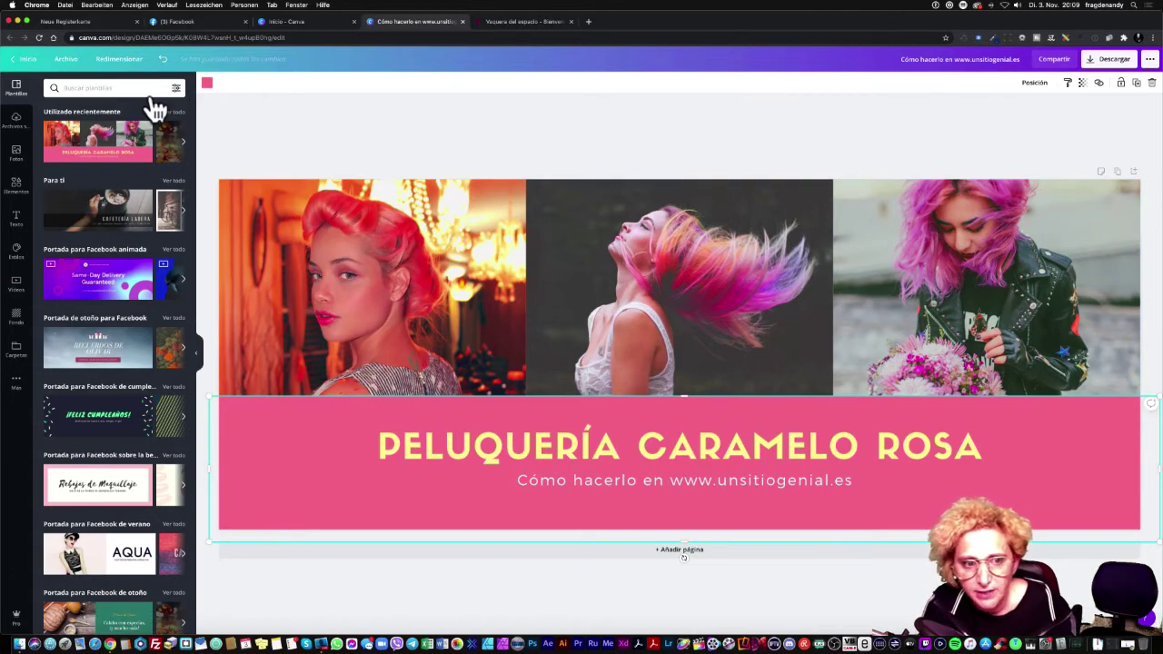
- Replace the first photo of the cover's grid with the long hair and round brush photo found by searching "mujer pelos"
left_click(362, 259)
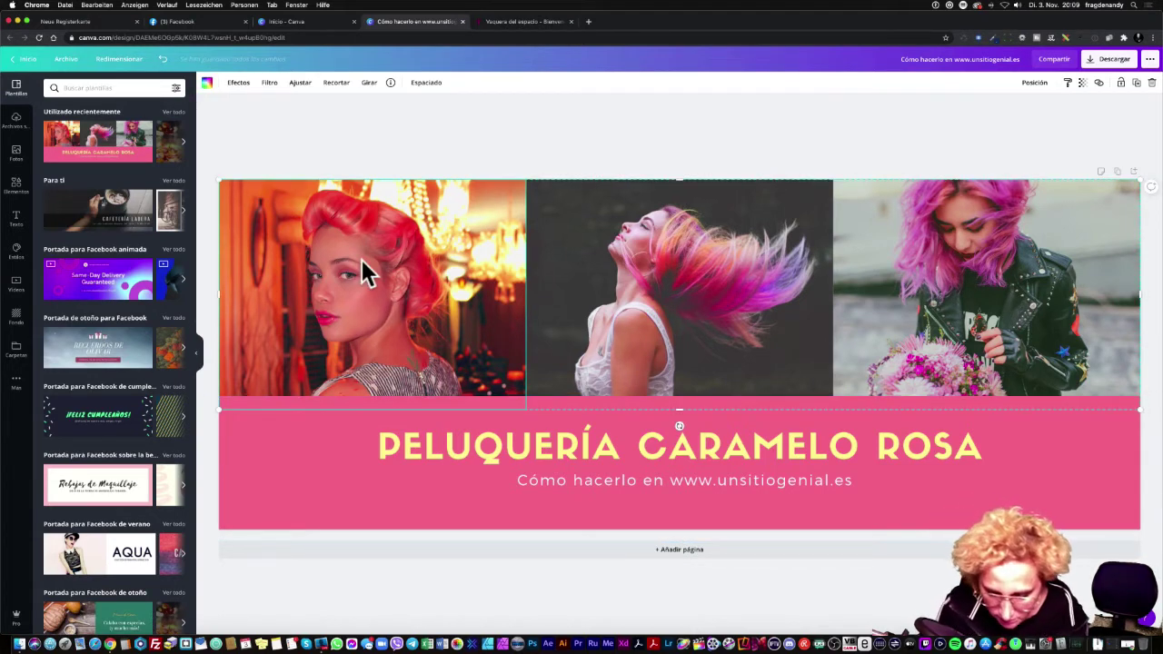
key("BackSpace")
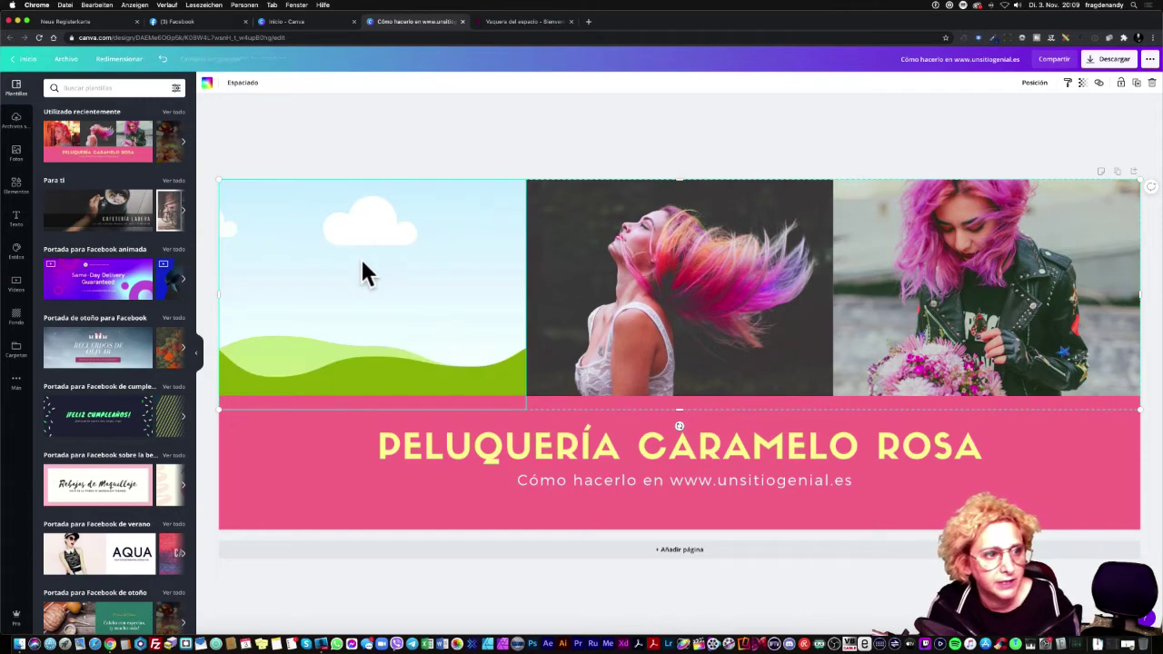
left_click(18, 156)
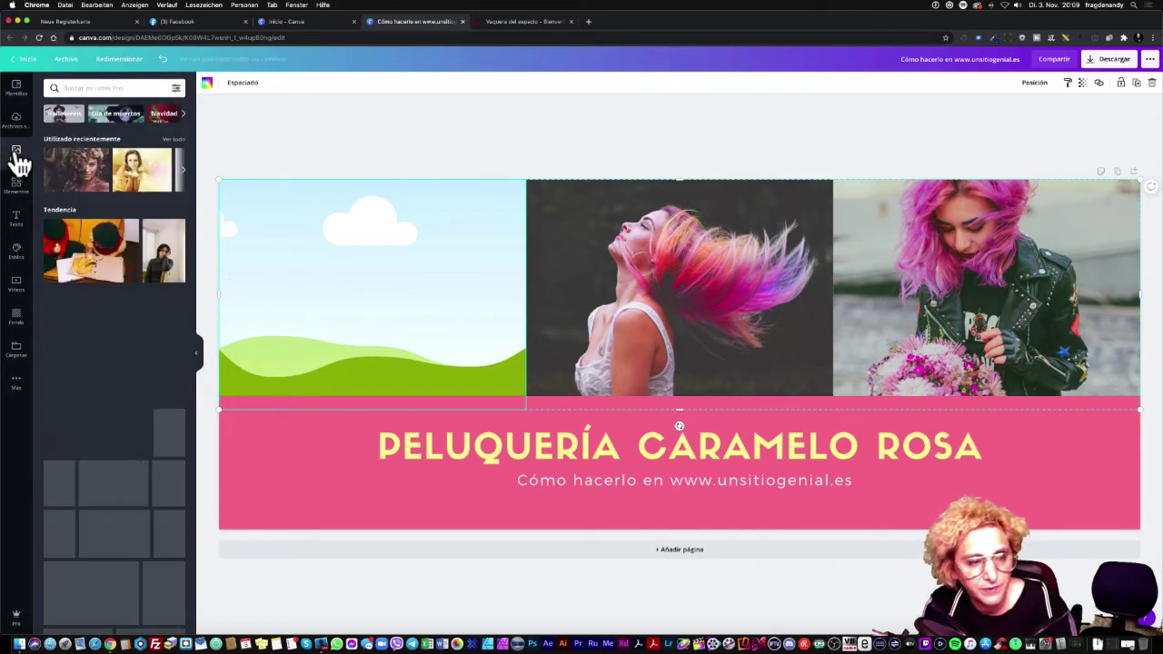
left_click(113, 91)
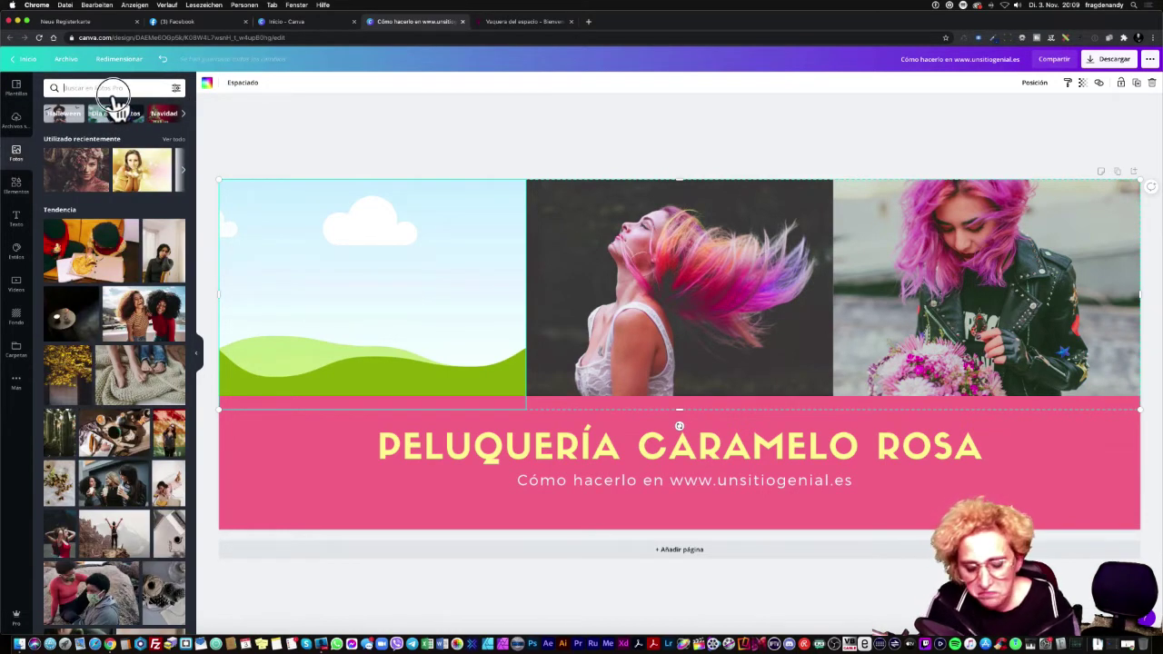
type("m")
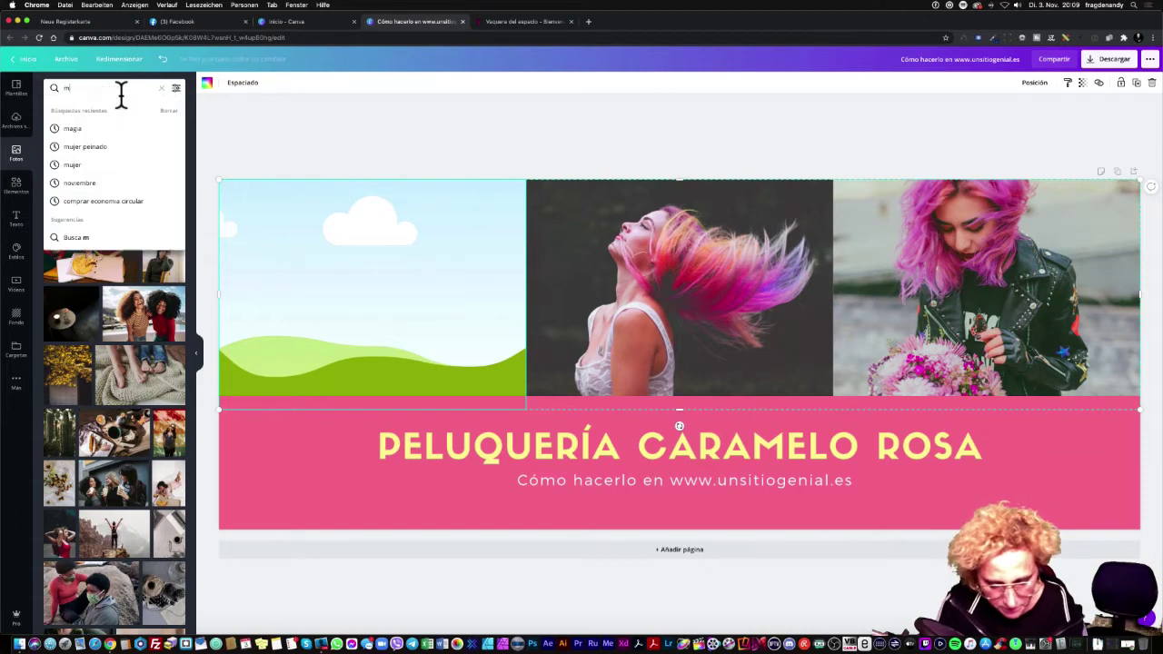
type("ujer pelos")
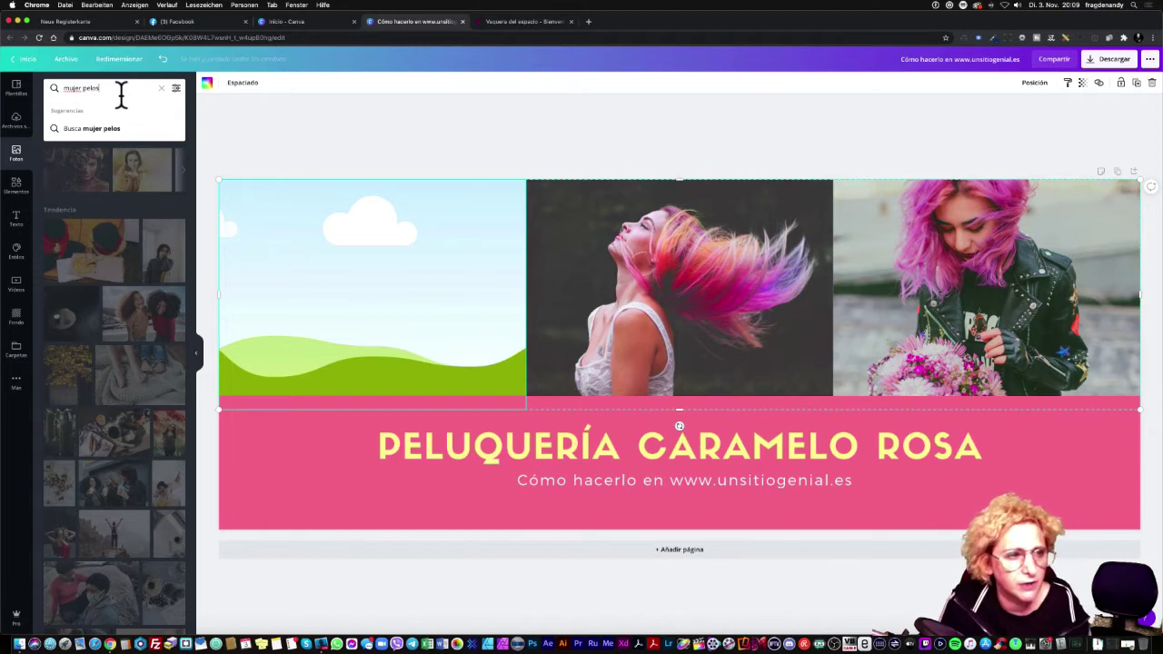
key("Return")
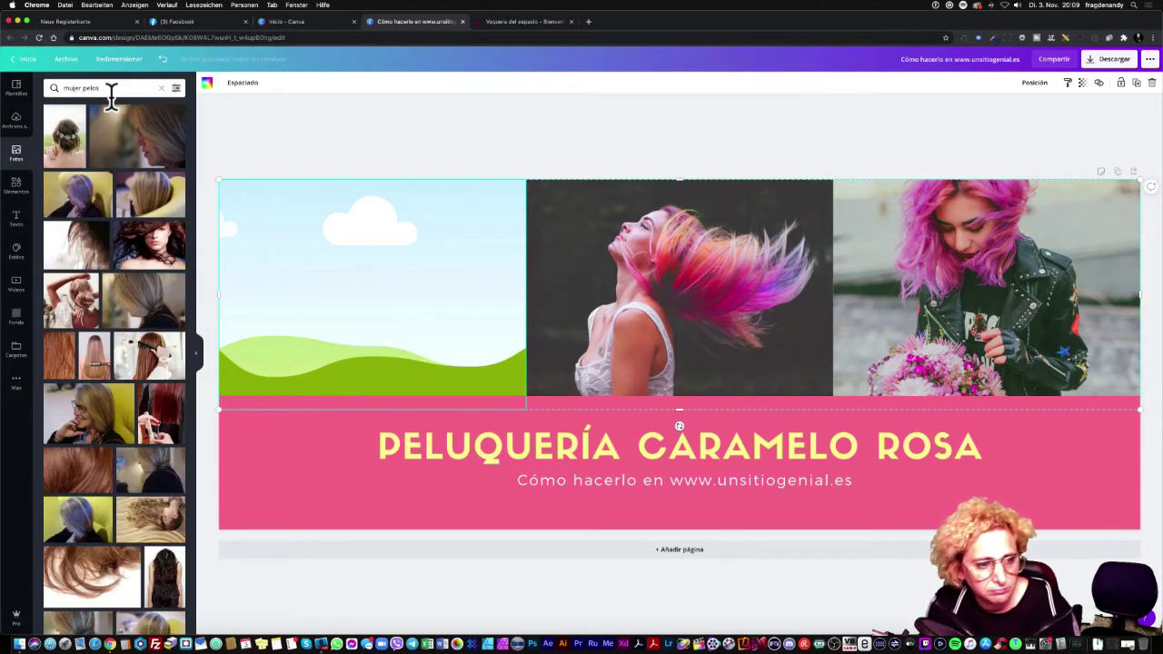
left_click(98, 372)
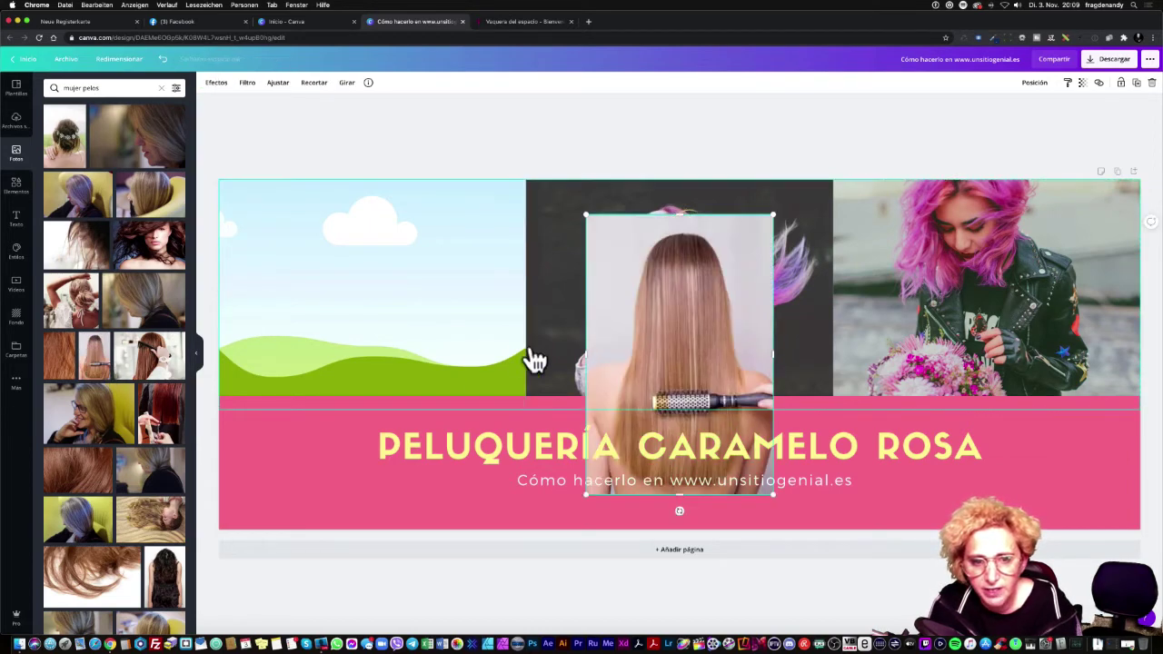
left_click_drag(672, 336, 429, 310)
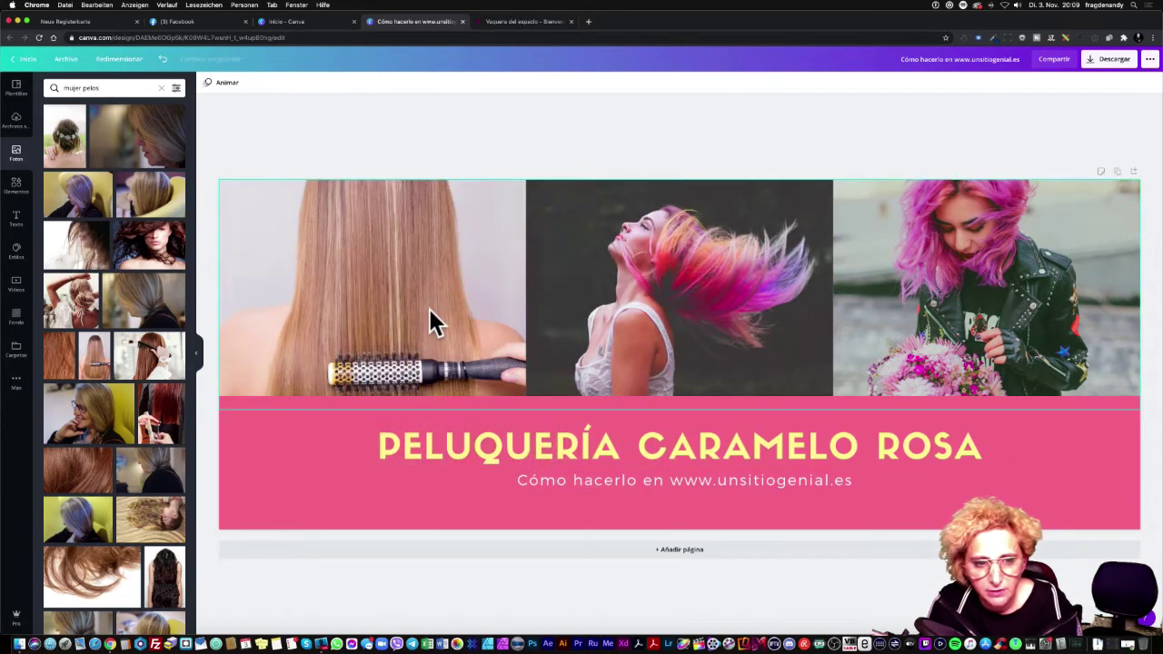
- Shift the hairbrush photo upward within its grid frame and apply the crop
double_click(426, 314)
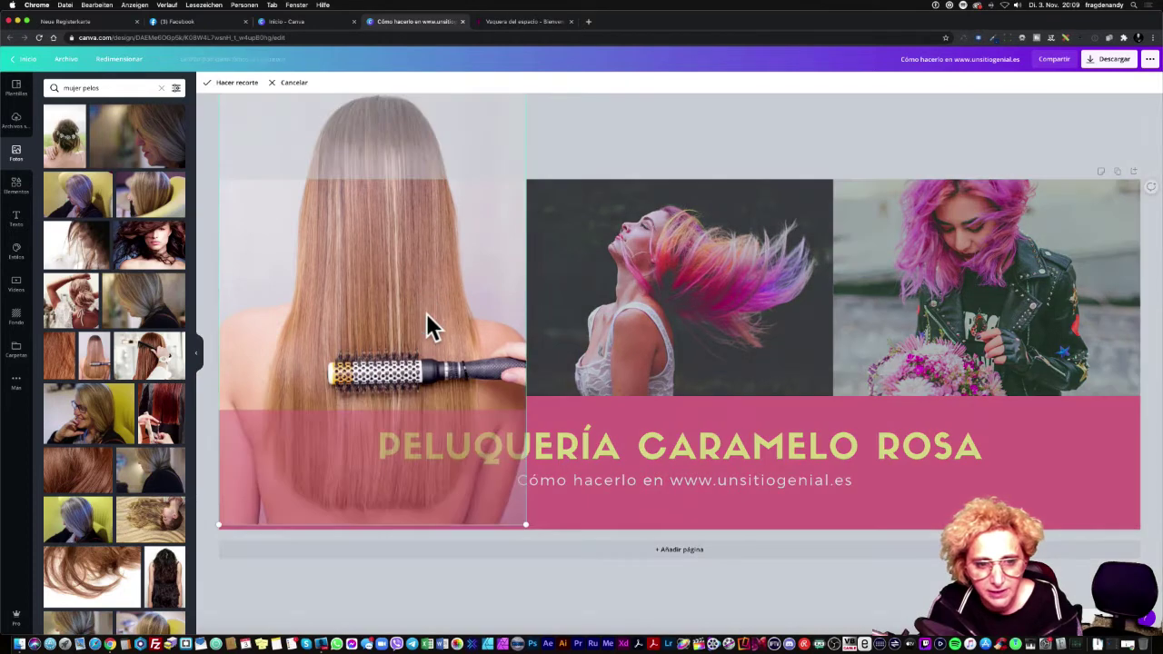
mouse_move(426, 313)
left_mouse_down()
mouse_move(426, 267)
mouse_move(381, 234)
left_mouse_up()
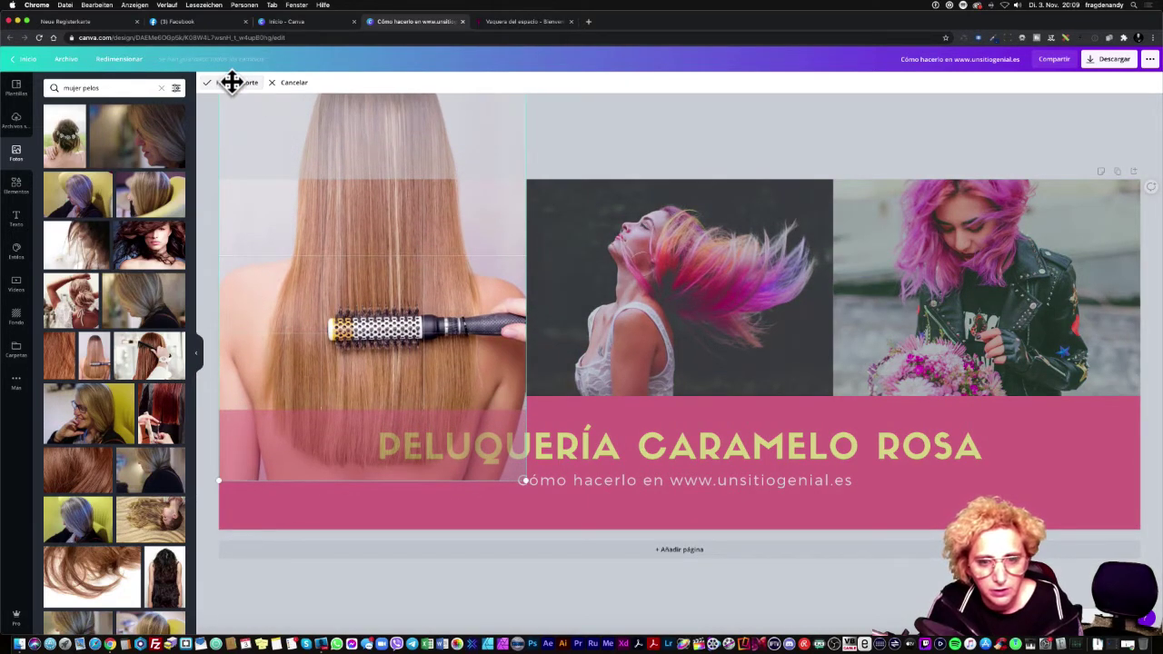
left_click(232, 81)
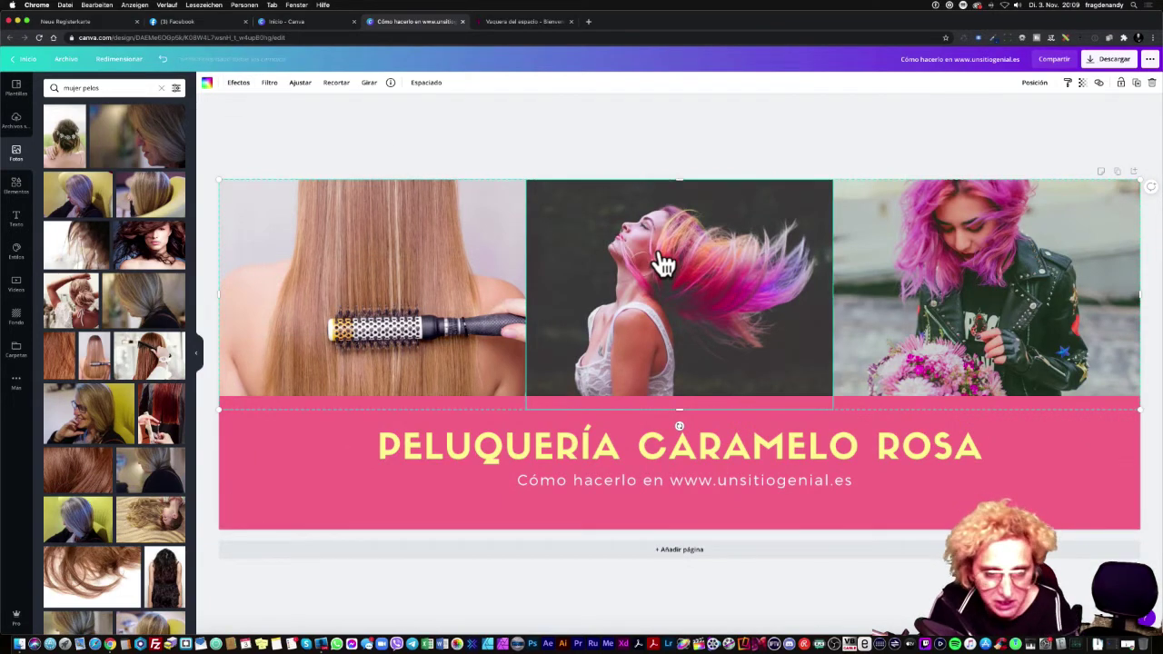
- Replace the middle grid photo with the smiling woman in a pink bob wig found by searching "mujer peinado"
key("Delete")
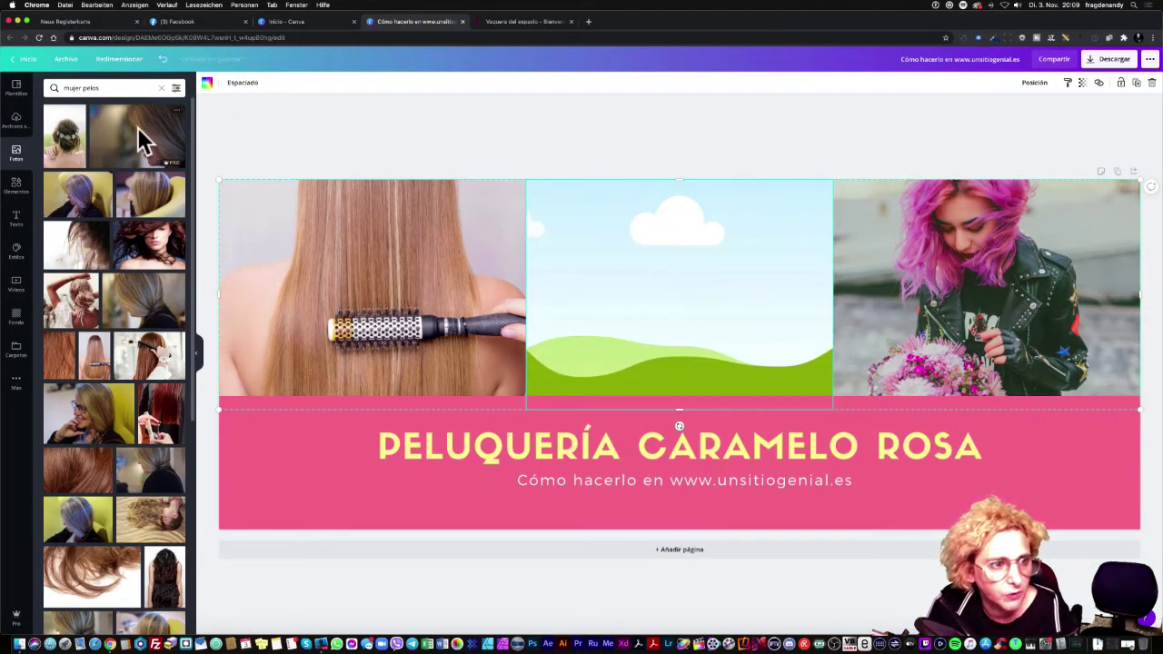
left_click(115, 88)
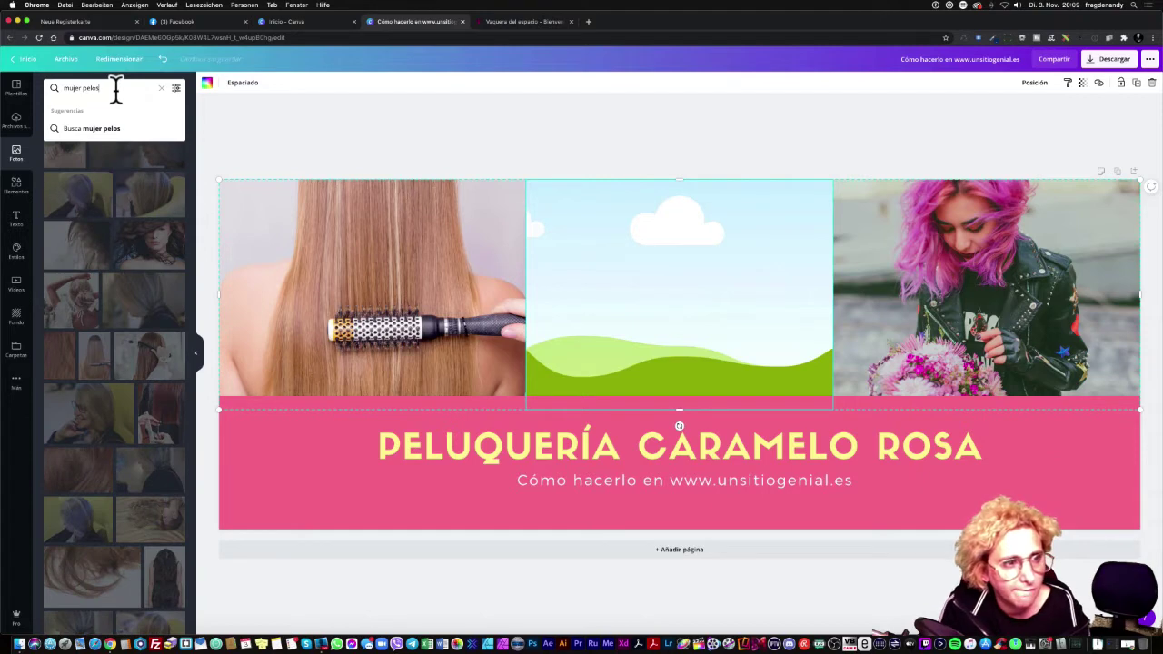
key("BackSpace")
key("BackSpace")
key("BackSpace")
key("BackSpace")
key("BackSpace")
key("BackSpace")
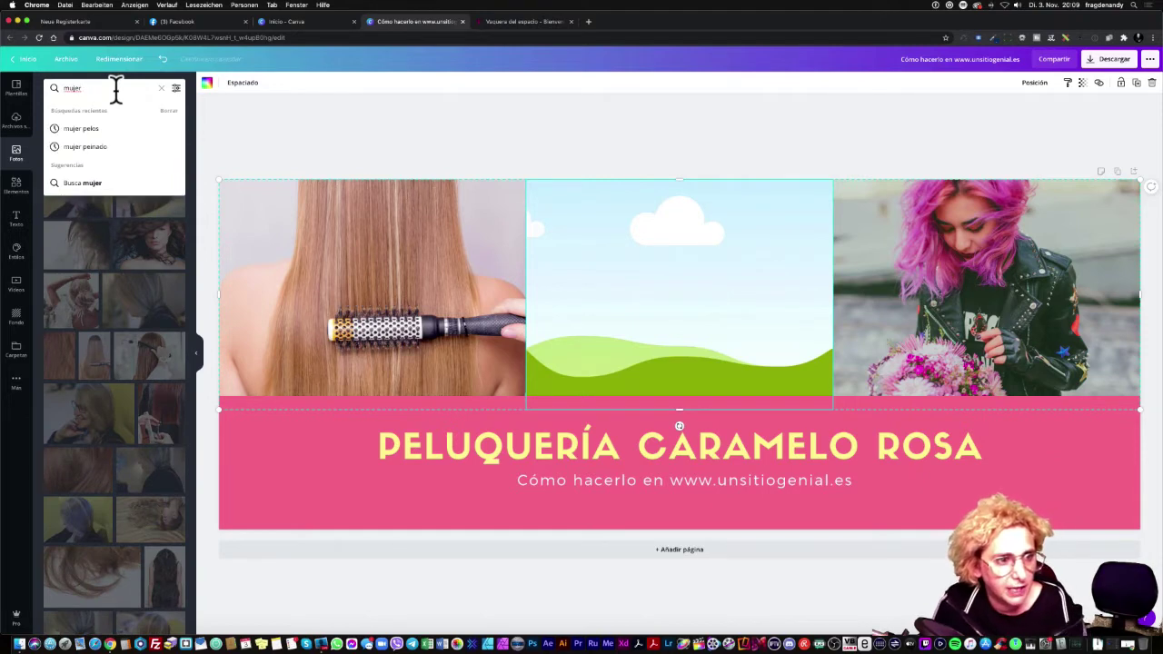
left_click(83, 147)
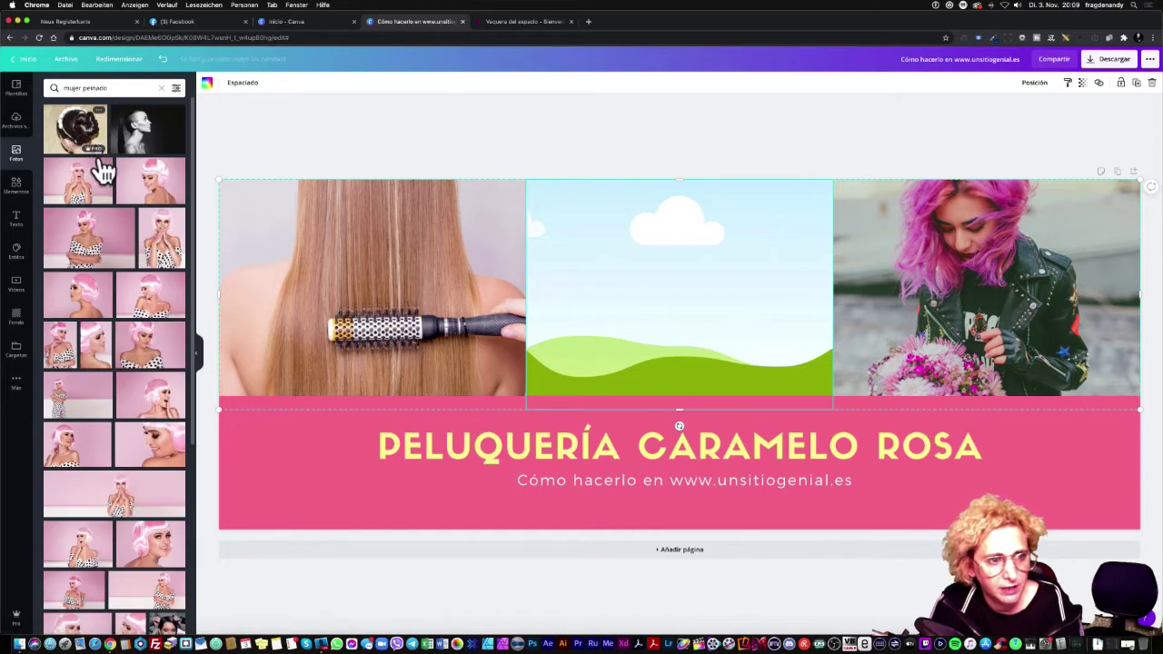
left_click(154, 182)
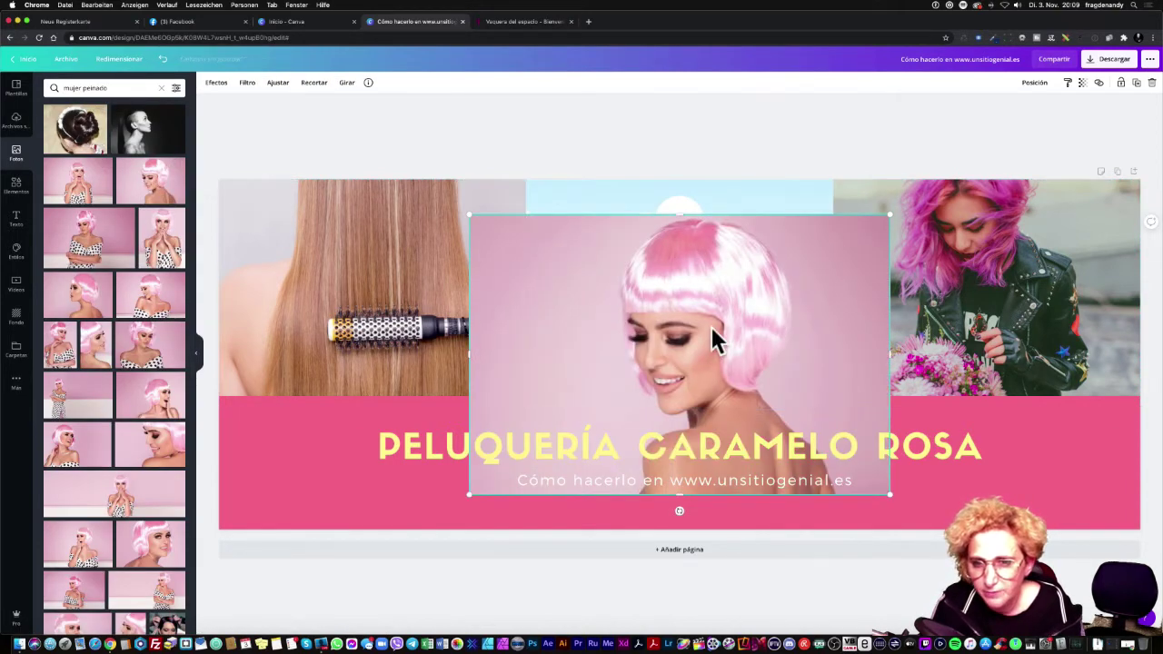
left_click_drag(713, 318, 743, 346)
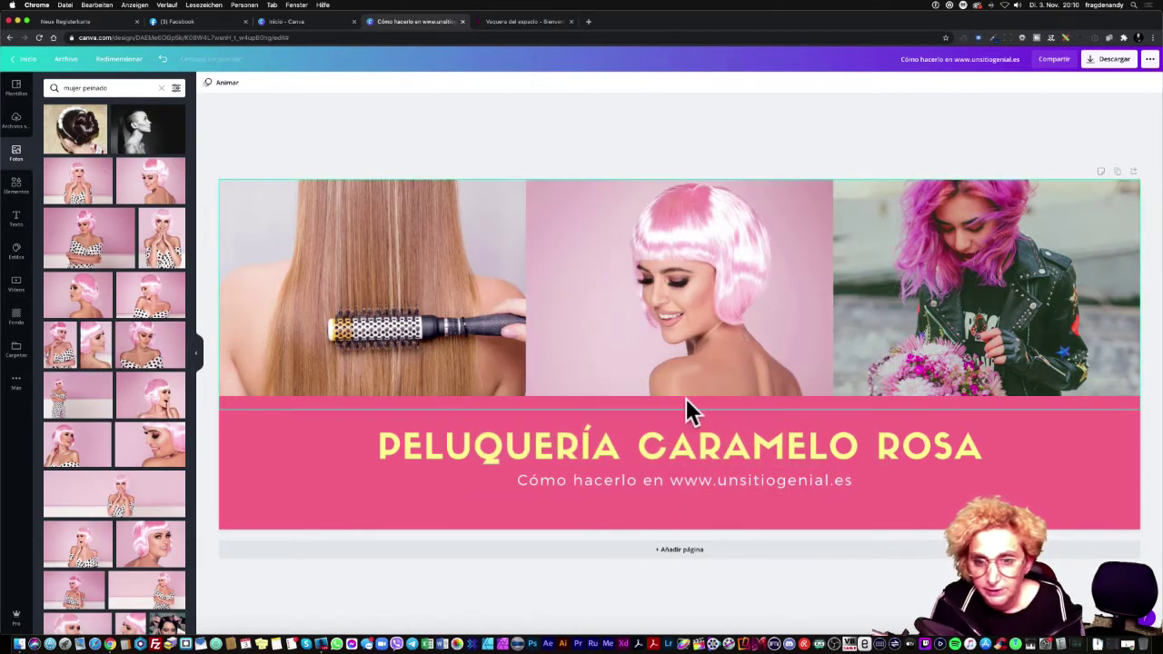
- Set the font size of the "PELUQUERÍA CARAMELO ROSA" heading to 36
left_click(523, 454)
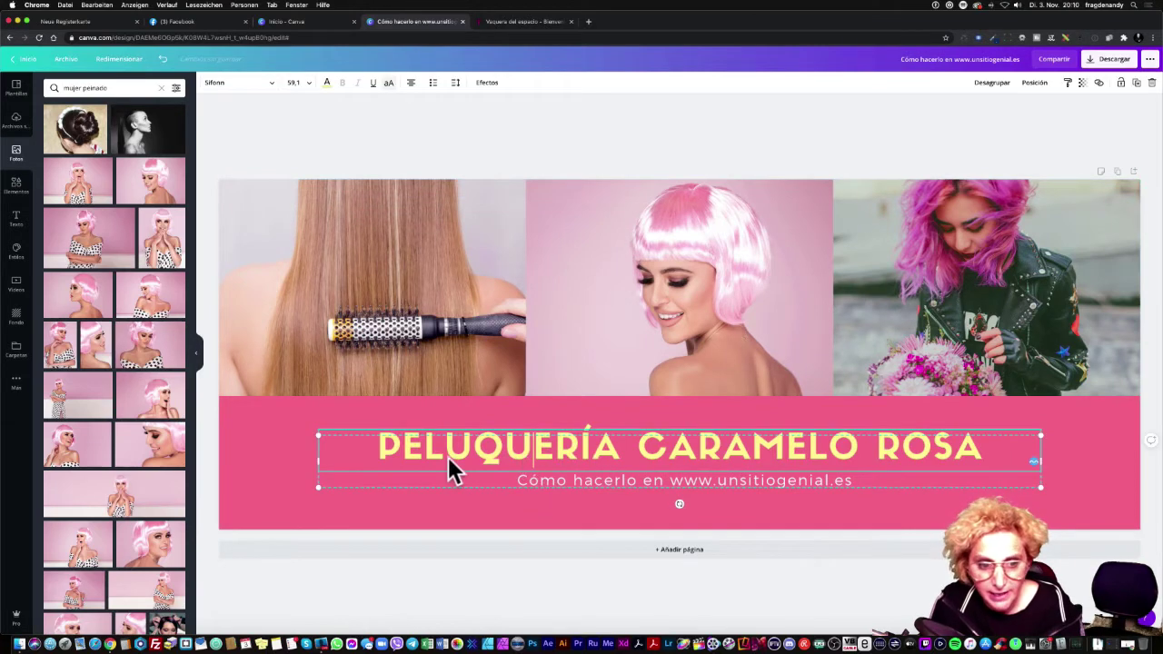
left_click_drag(381, 447, 615, 451)
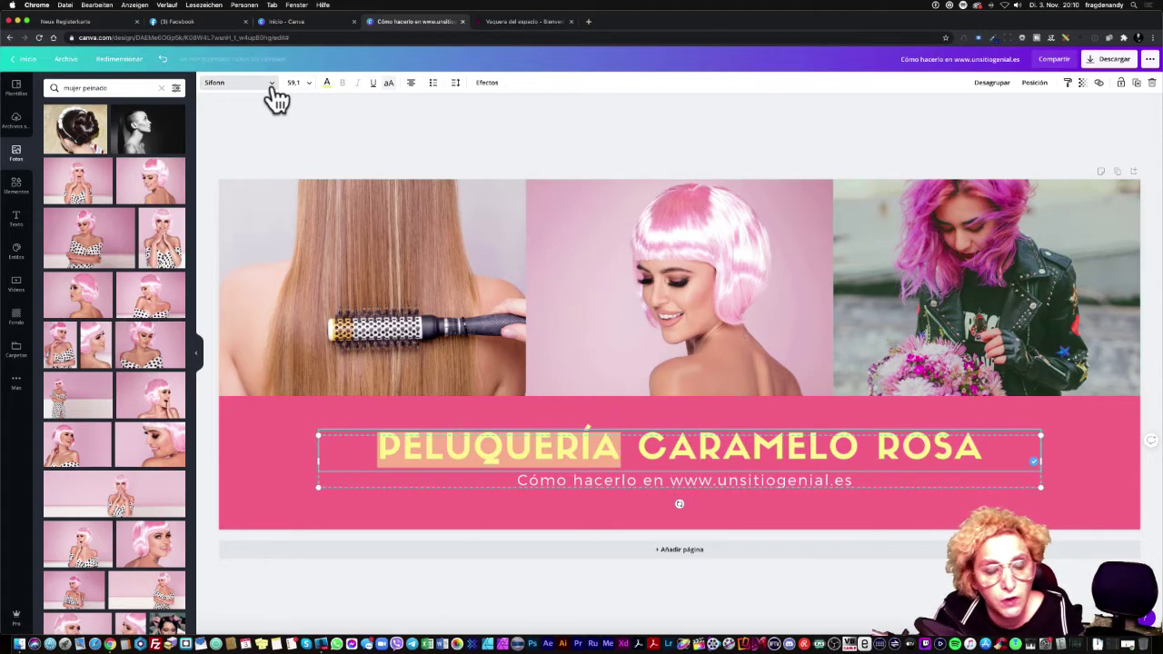
left_click(238, 83)
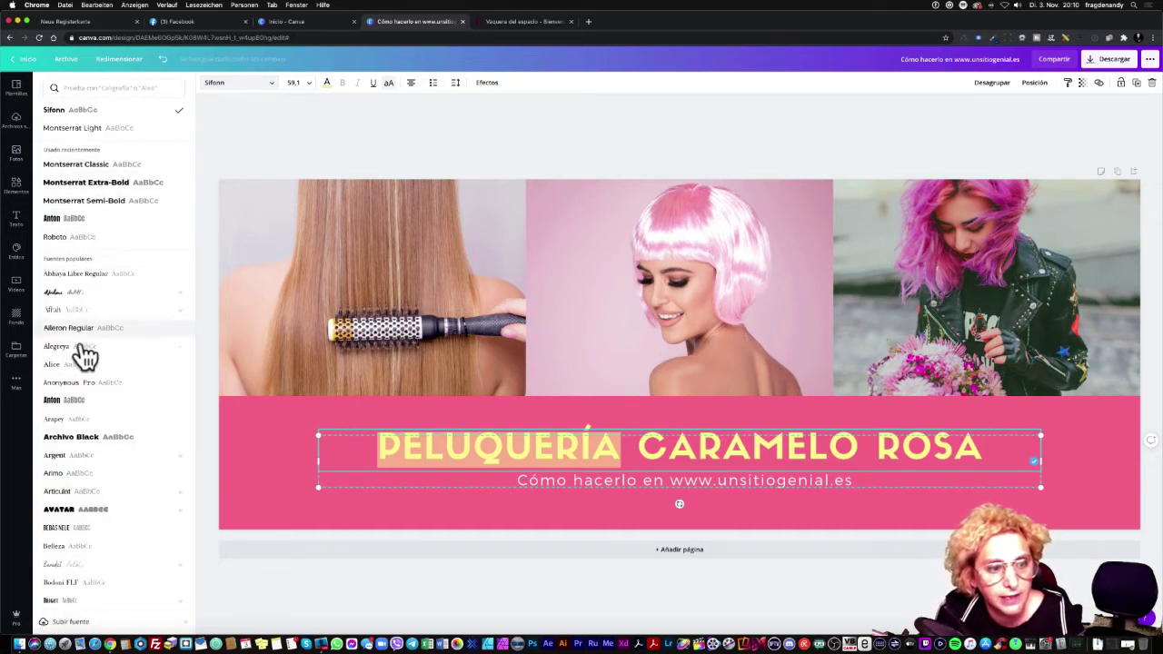
left_click(297, 83)
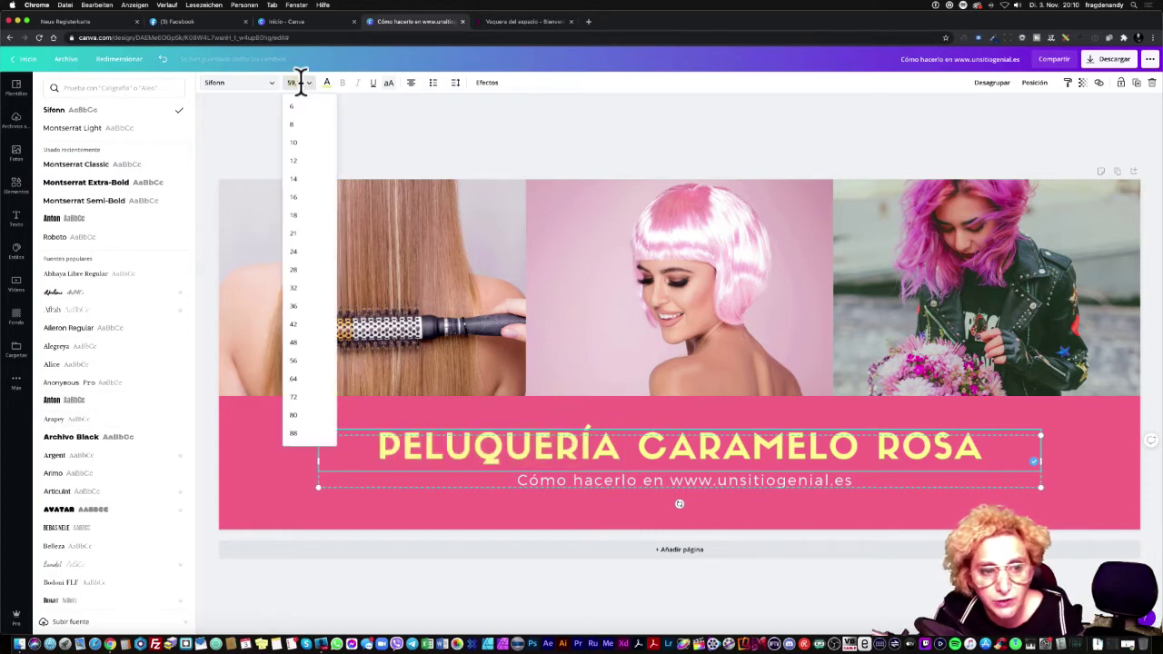
left_click(294, 305)
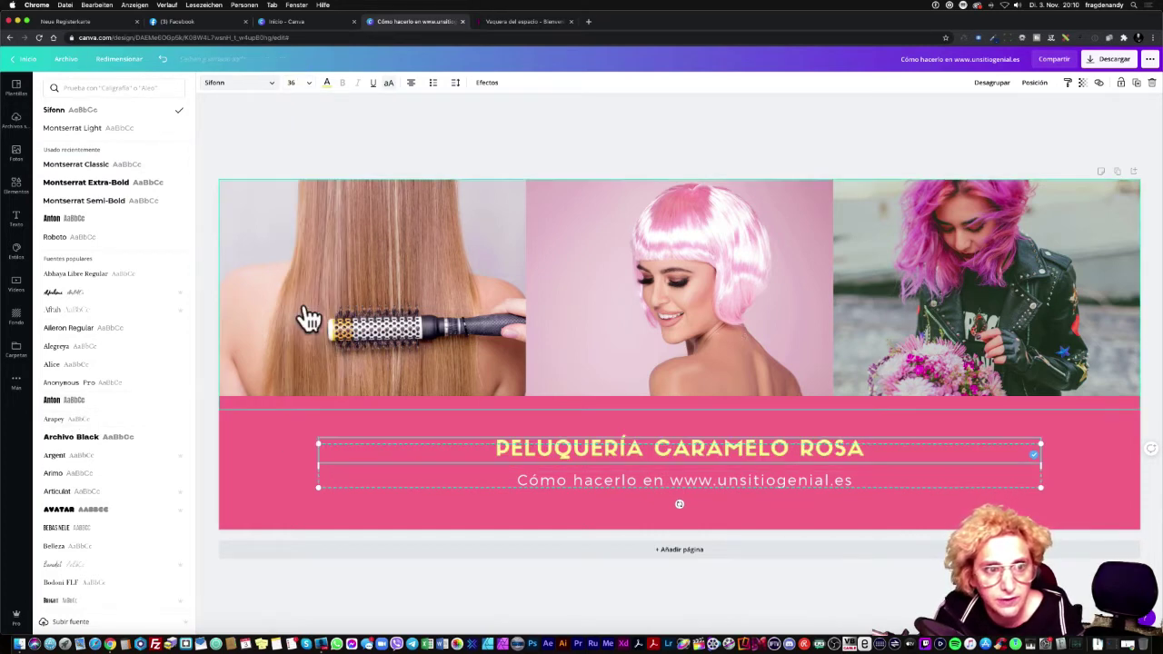
- Set the font size of the "PELUQUERÍA CARAMELO ROSA" heading to 14 and cycle its alignment back to centred
left_click(295, 83)
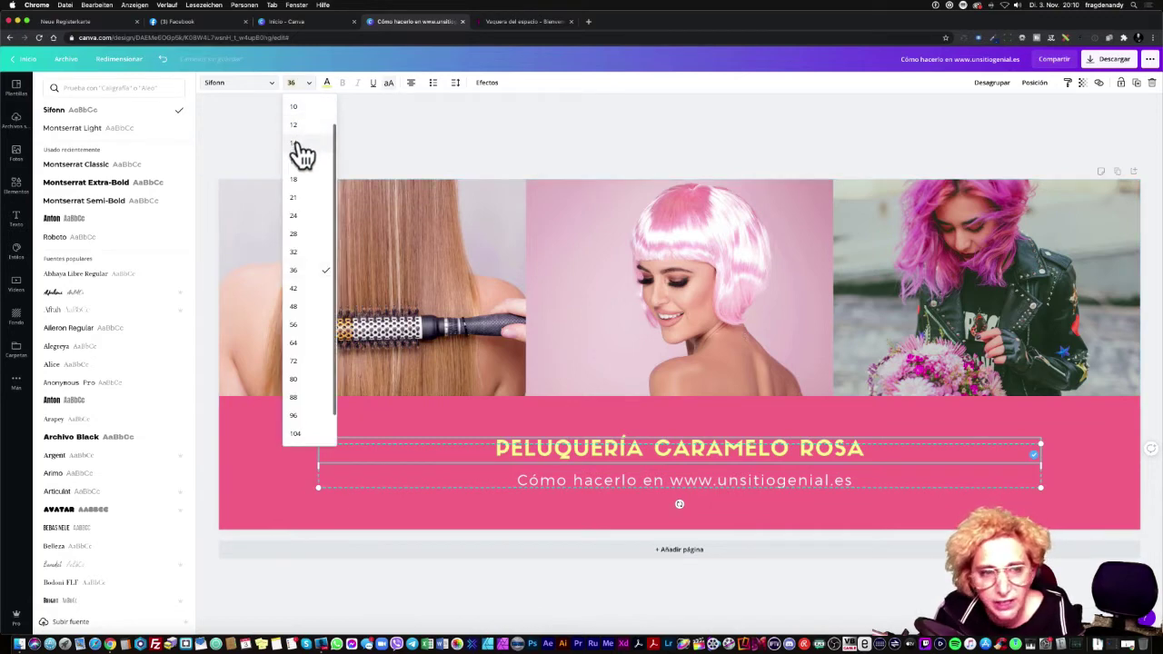
left_click(298, 143)
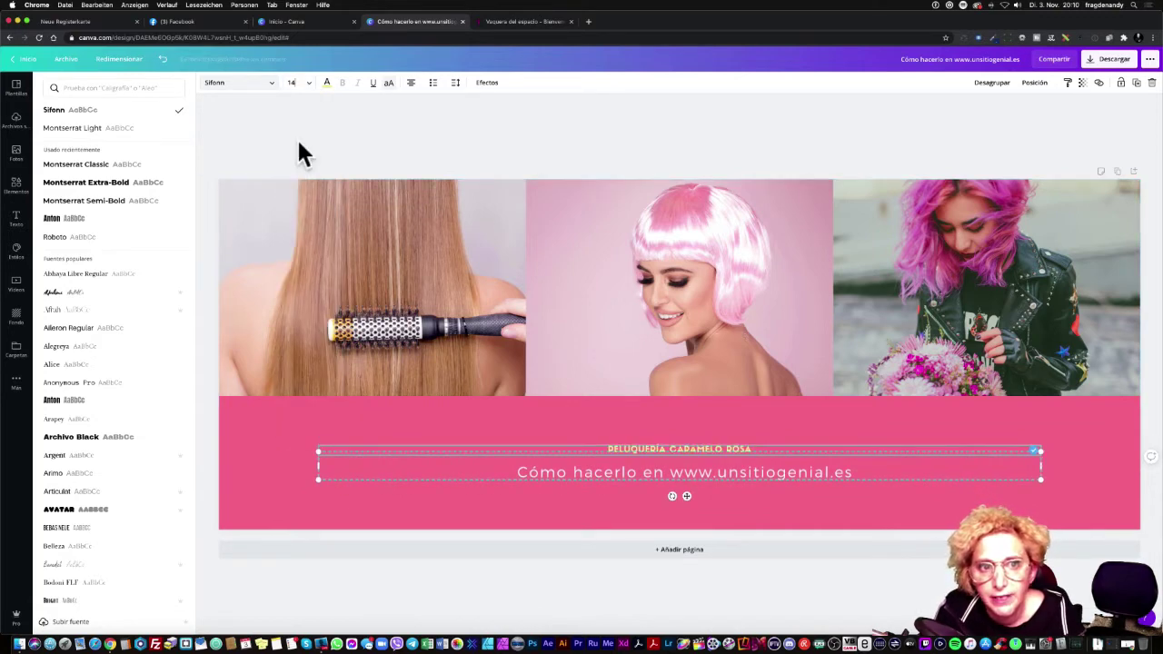
left_click(411, 82)
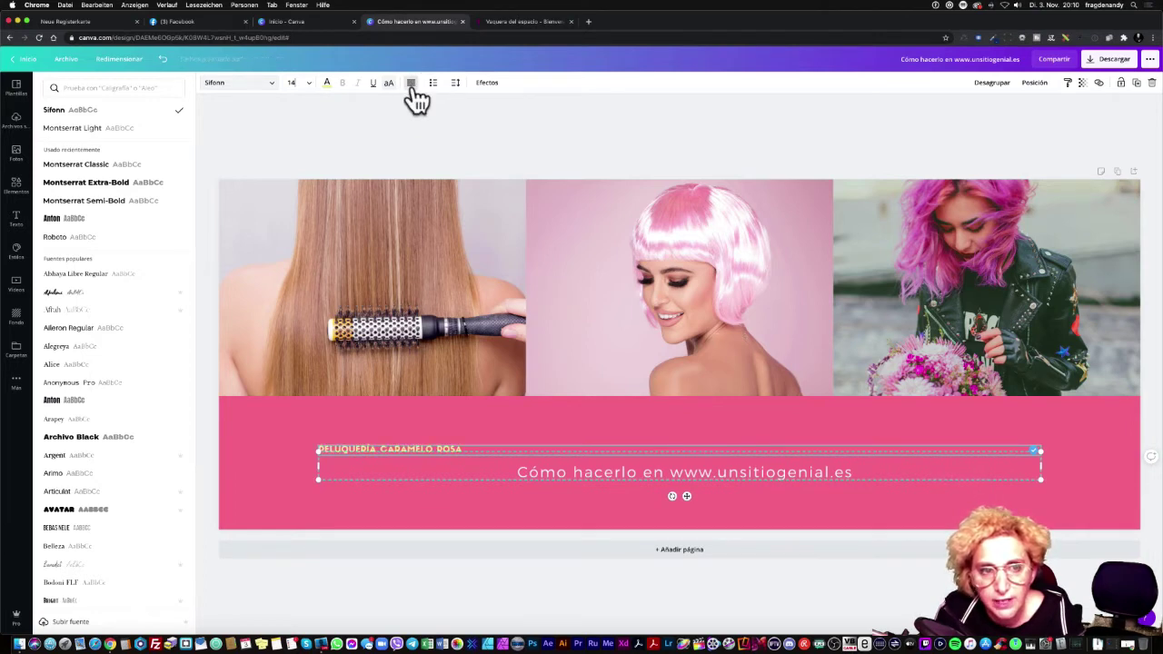
left_click(411, 83)
left_click(411, 82)
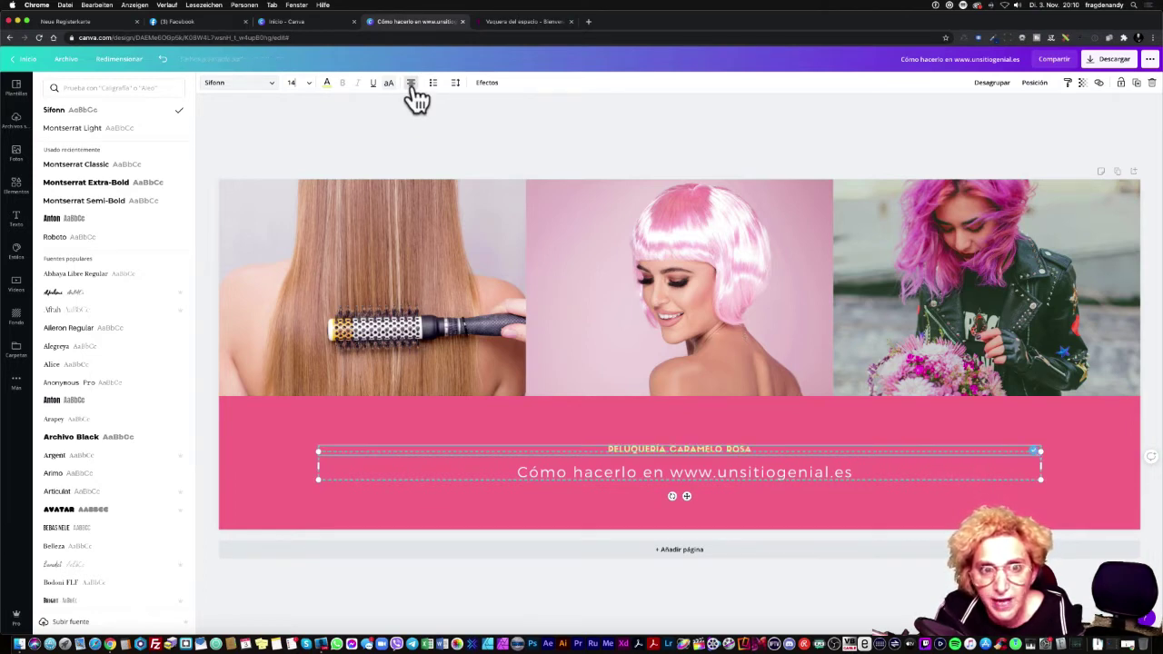
- Apply the Sombras text effect to the "PELUQUERÍA CARAMELO ROSA" heading and deselect it
left_click(487, 84)
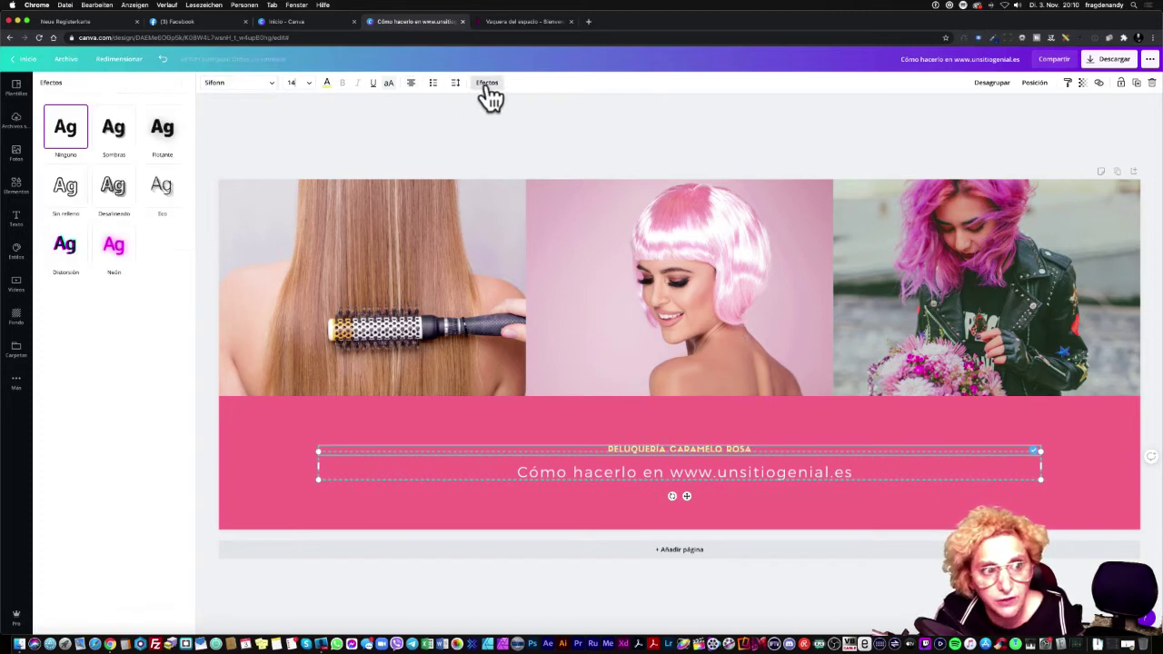
left_click(113, 136)
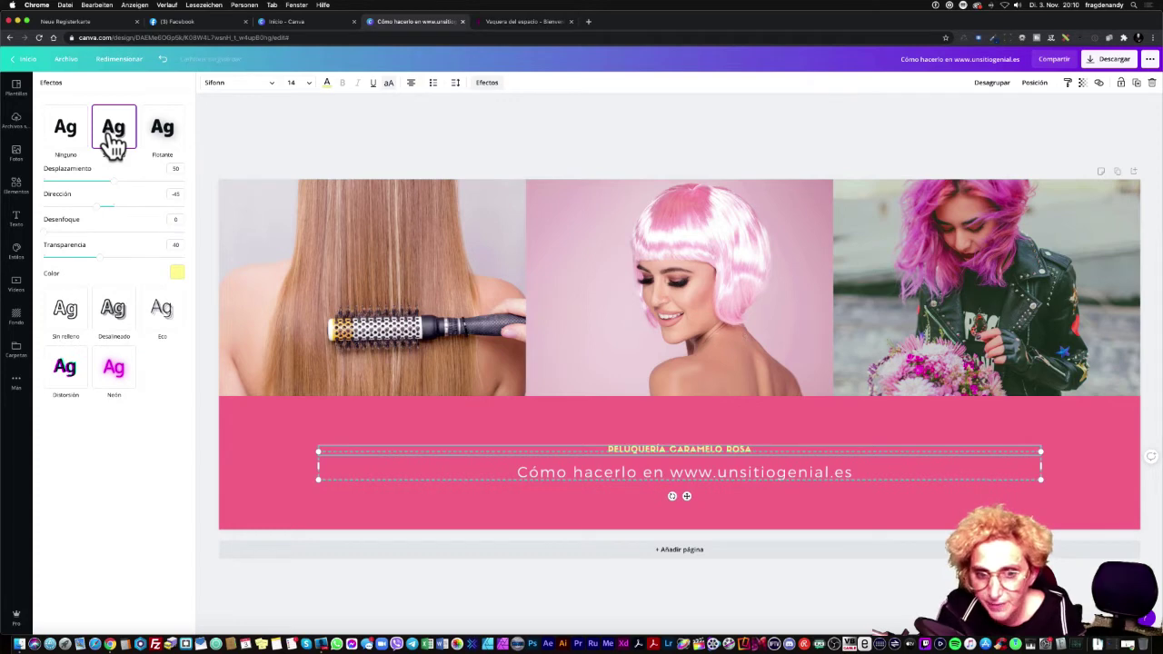
left_click(482, 434)
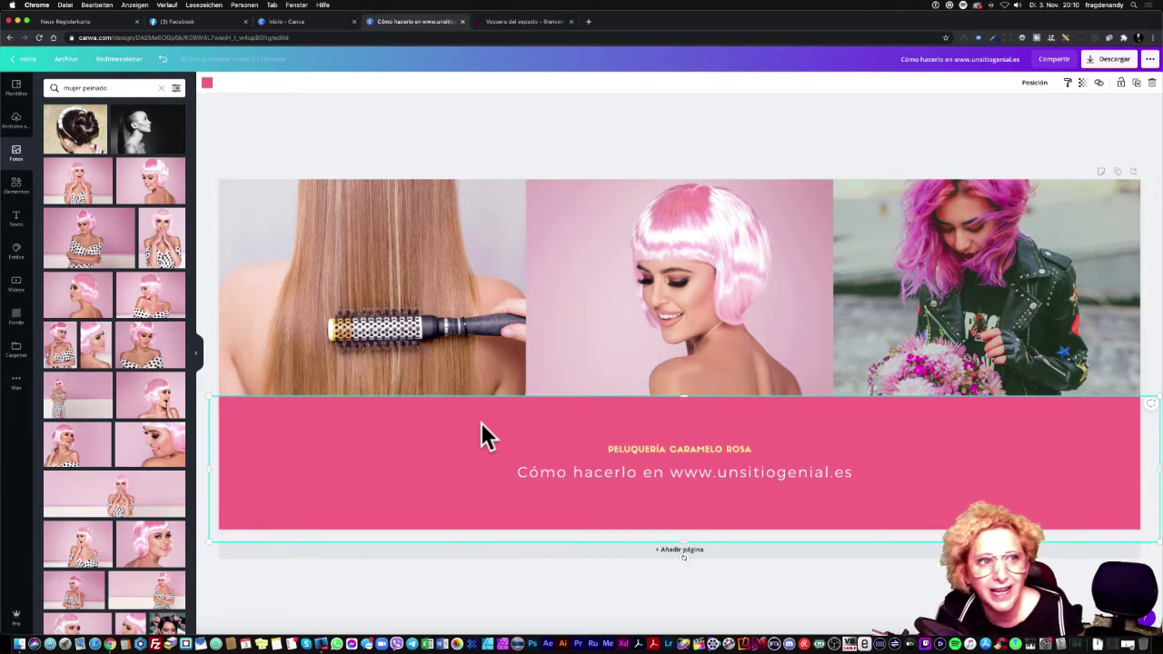
- Create a "Portada para YouTube sobre música" design found by searching "portada youtube" and apply the "ROMANCE IN RODEO" banjo player template
left_click(9, 55)
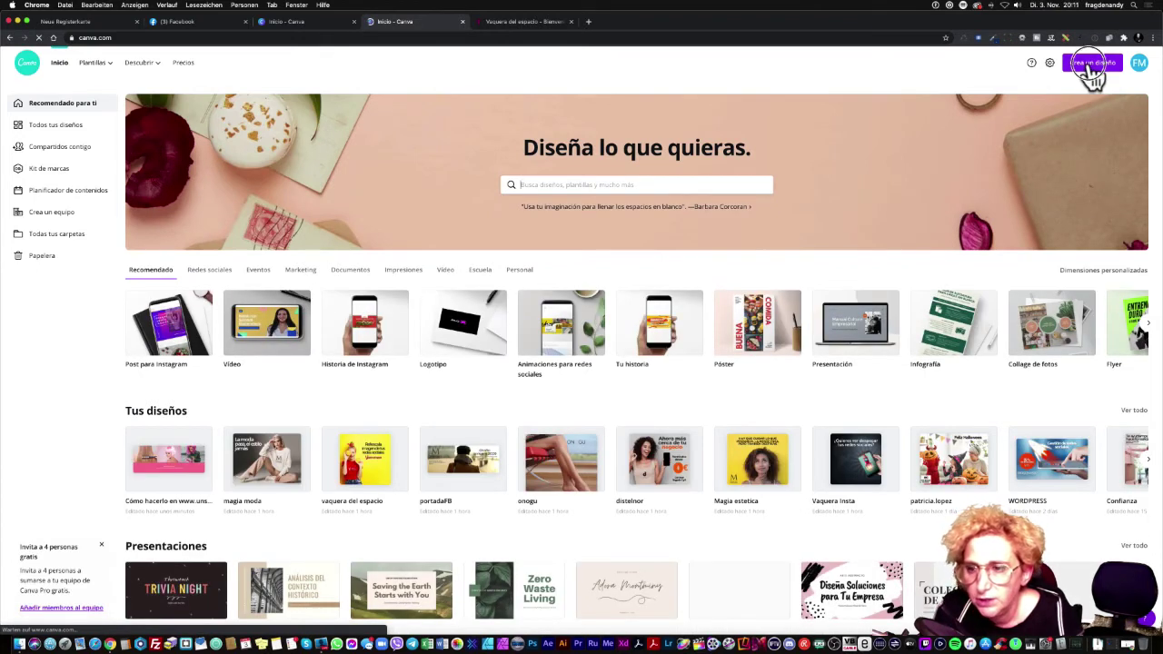
left_click(1087, 67)
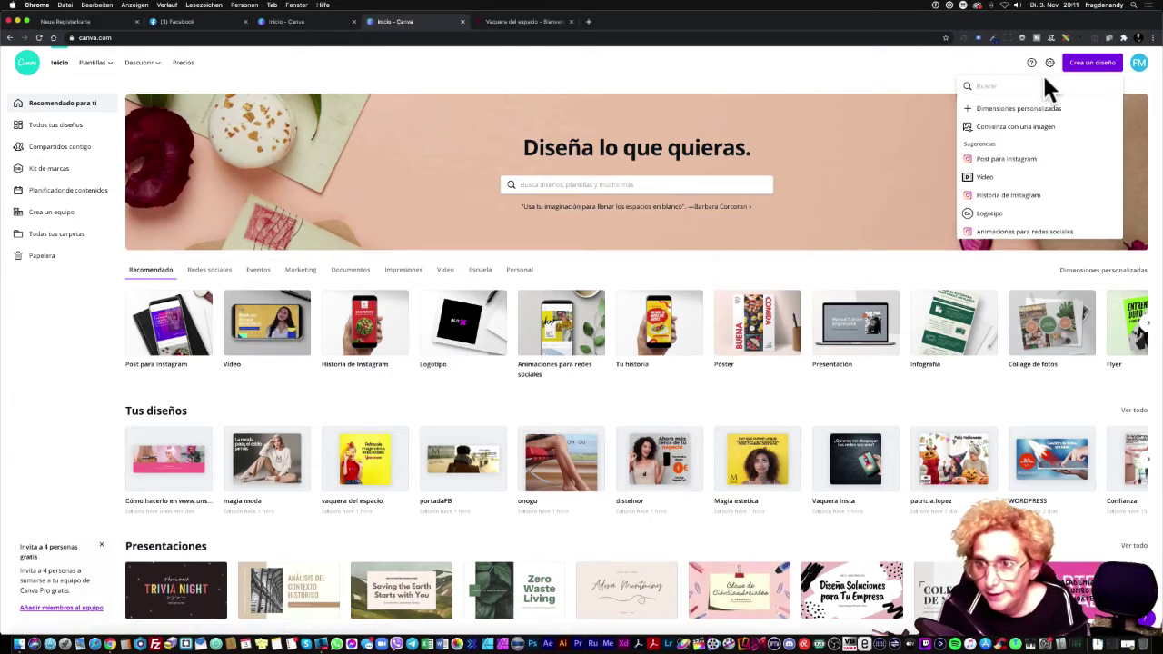
type("portada")
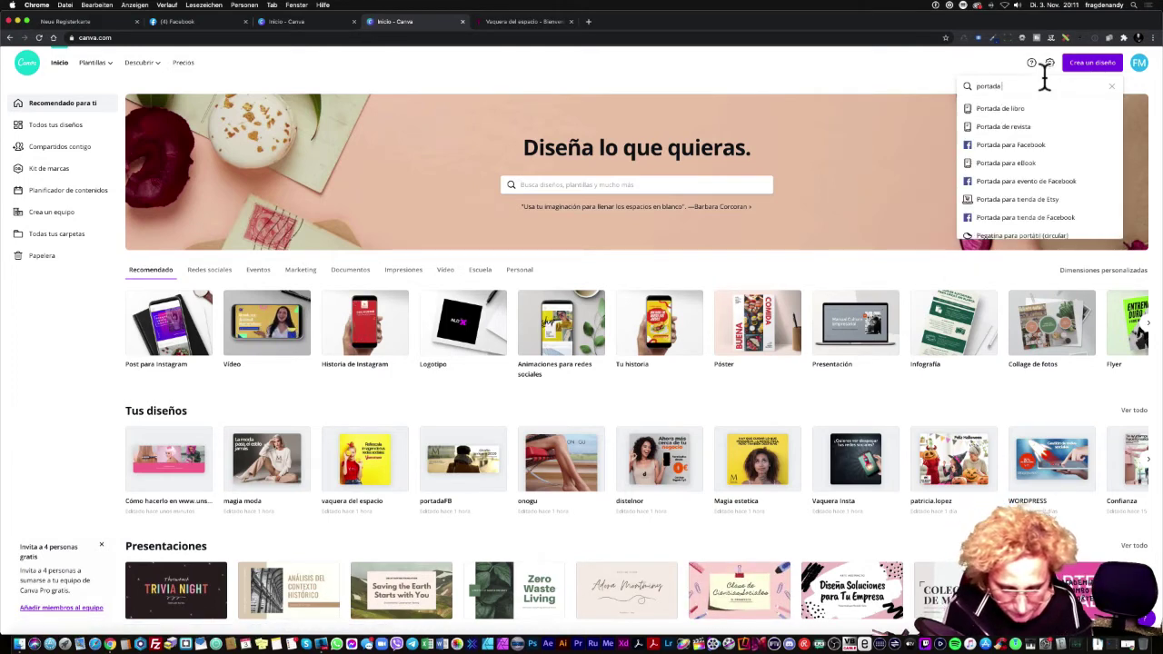
type(" youtube")
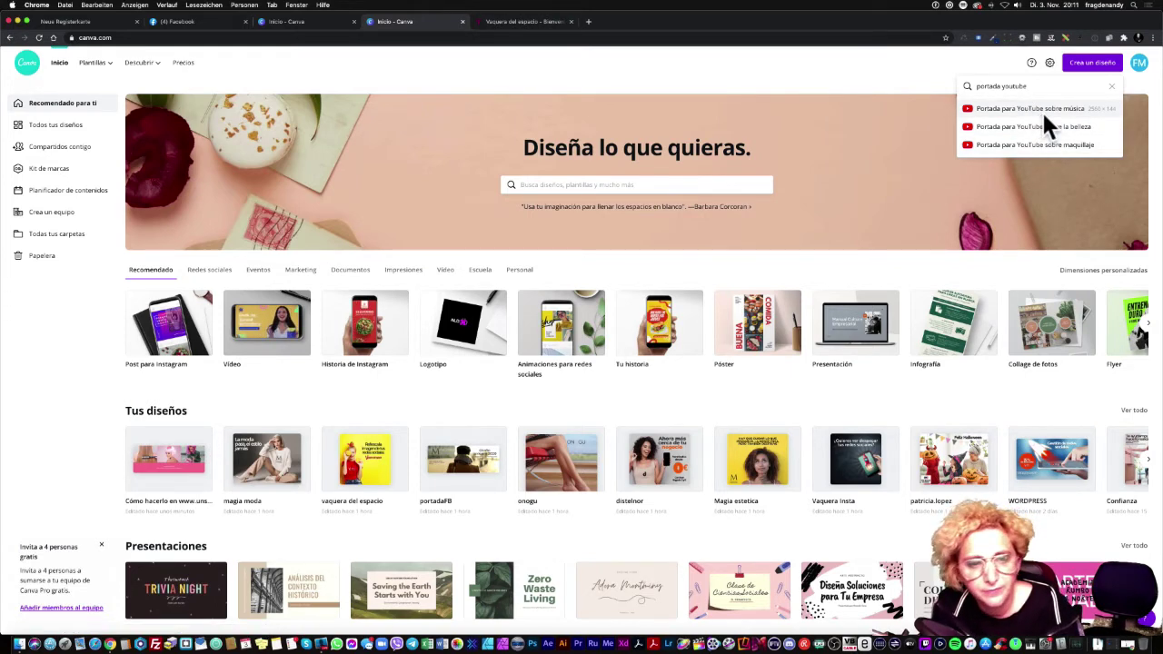
left_click(1041, 109)
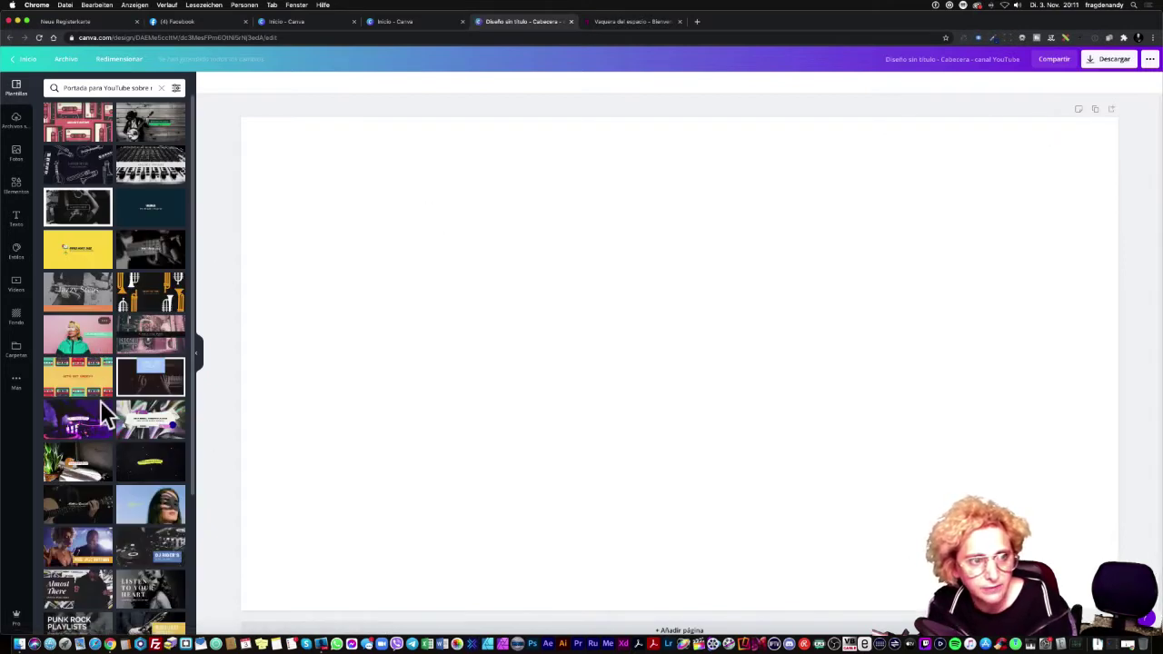
left_click(157, 144)
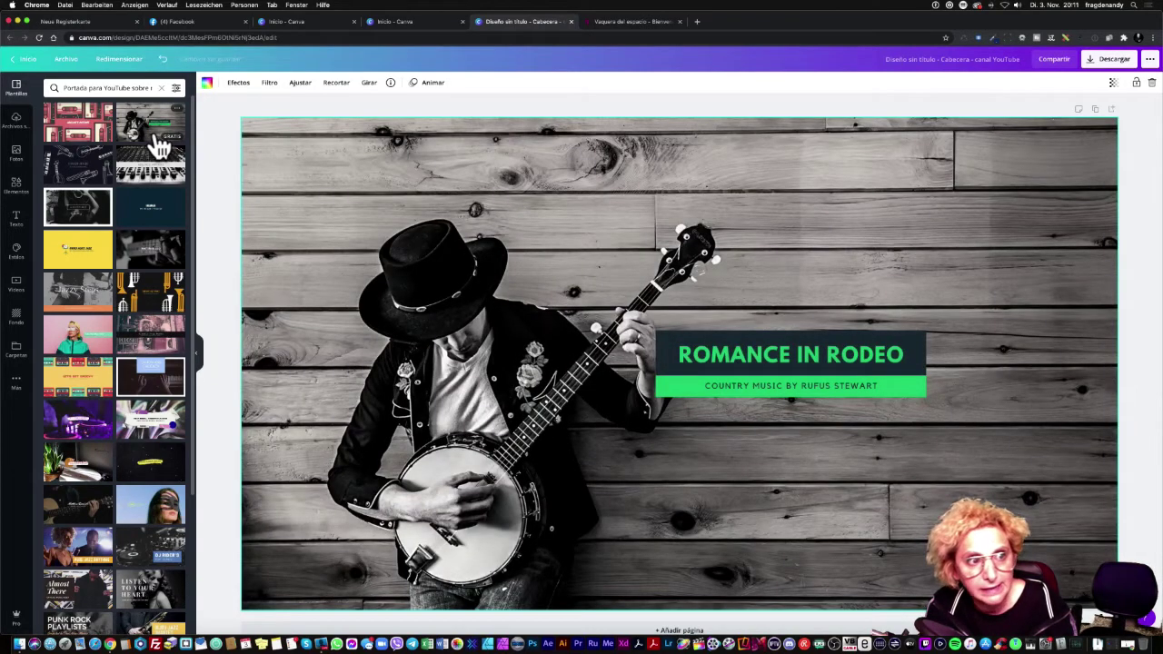
- Return to the home page and create a blank "Portada para Facebook" design found by searching "portada fa"
left_click(17, 66)
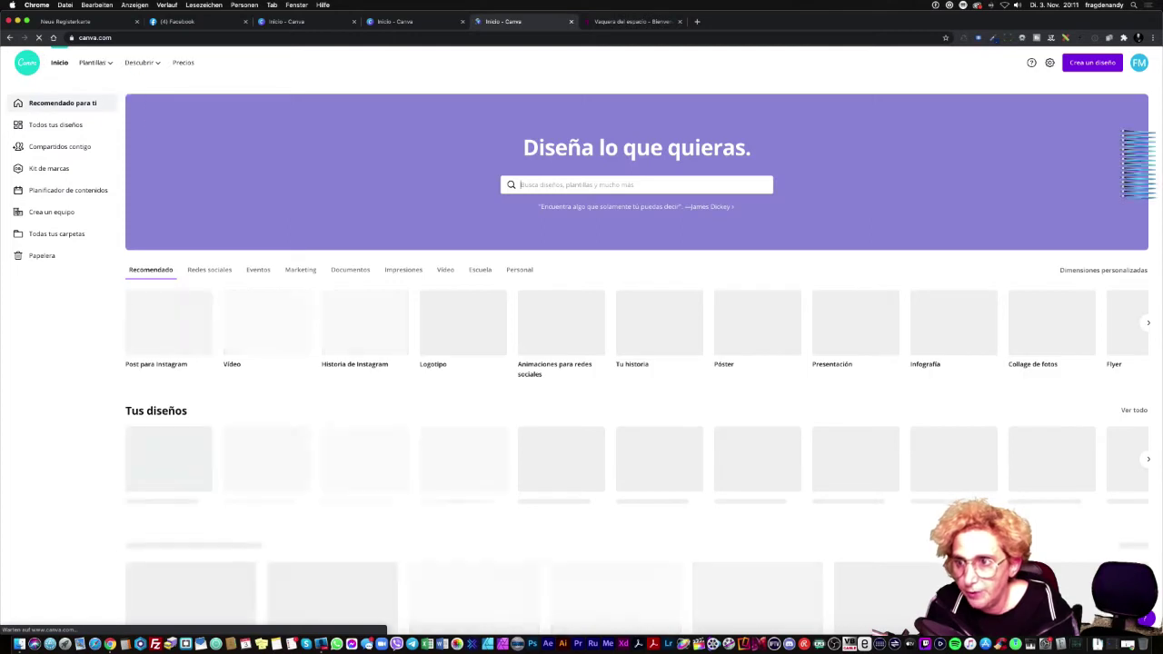
left_click(1091, 64)
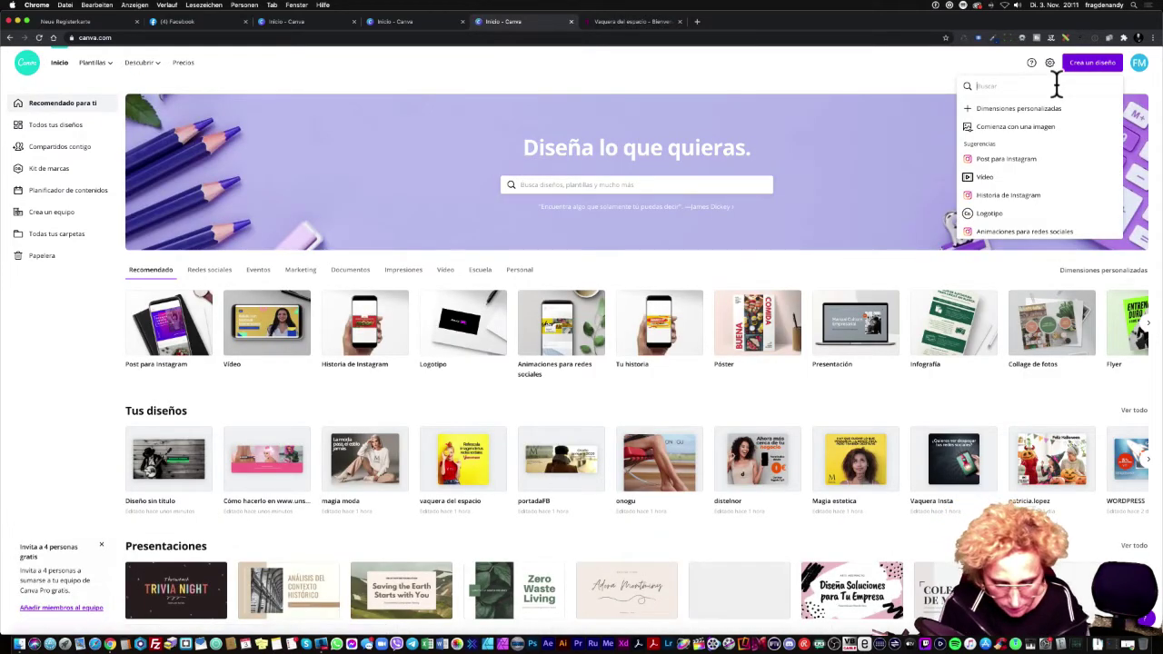
type("portad")
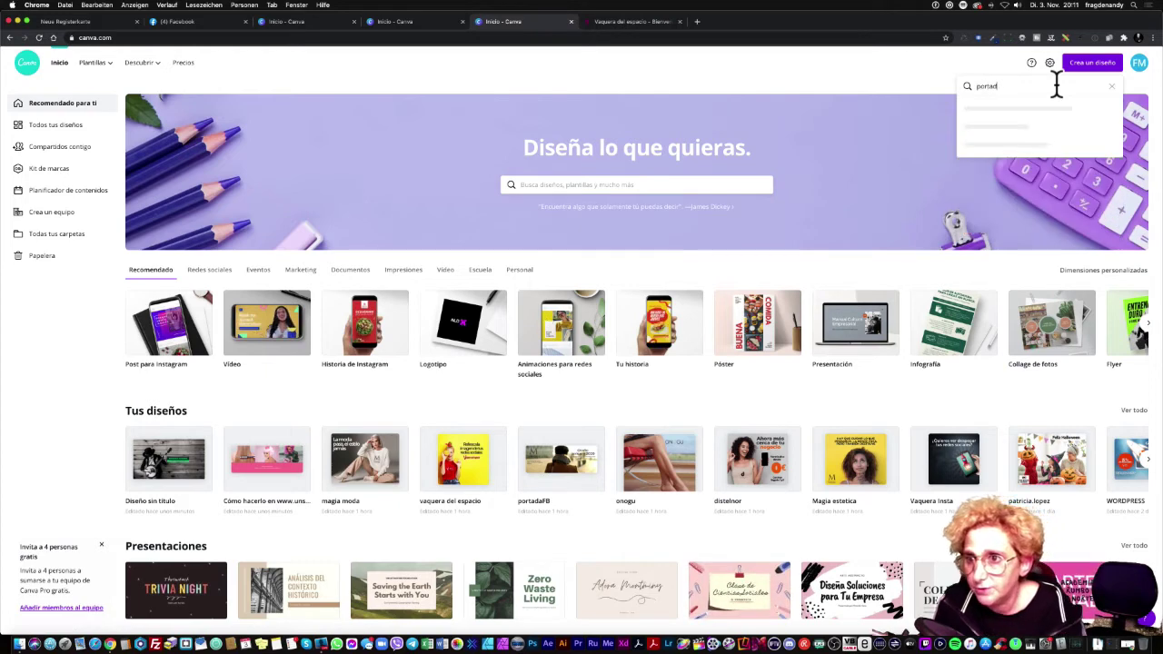
type("a fa")
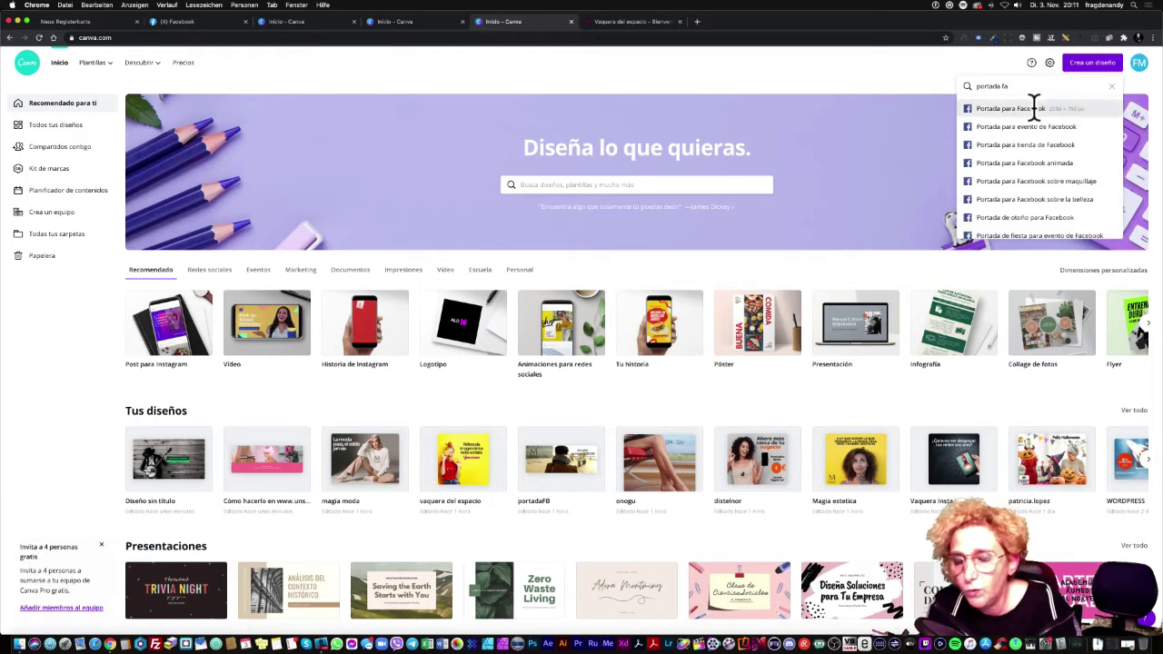
left_click(1033, 109)
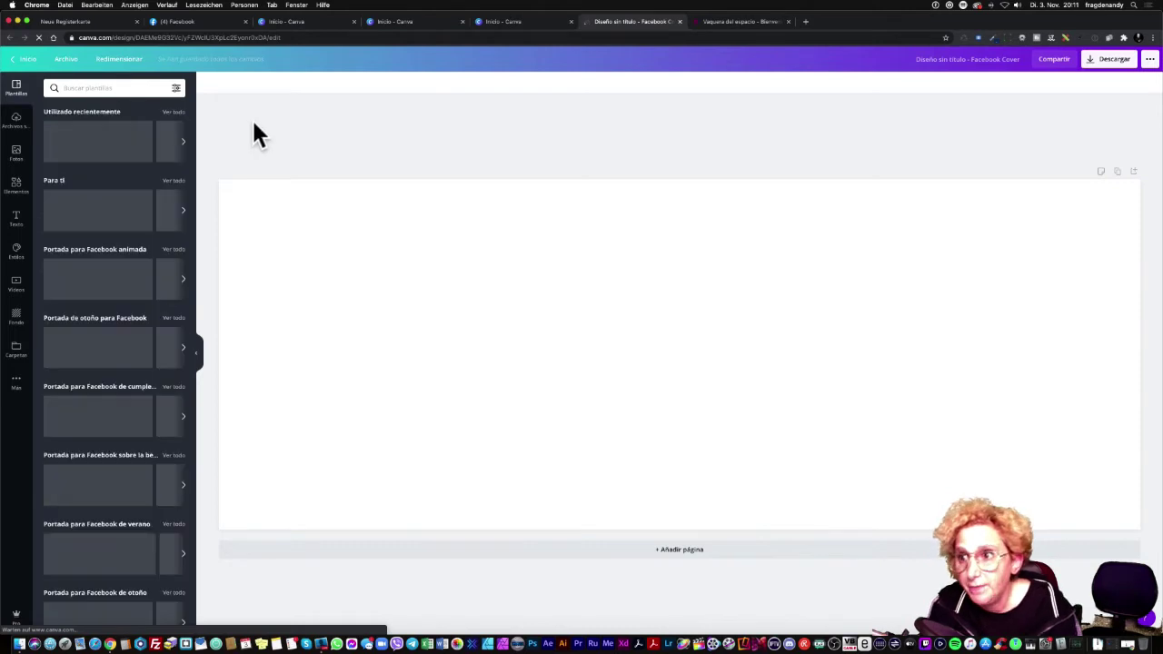
- Create a custom design 100 px wide and 300 px high and apply the red "SIGUE SIENDO CREATIVO EN CASA" infographic template
left_click(11, 65)
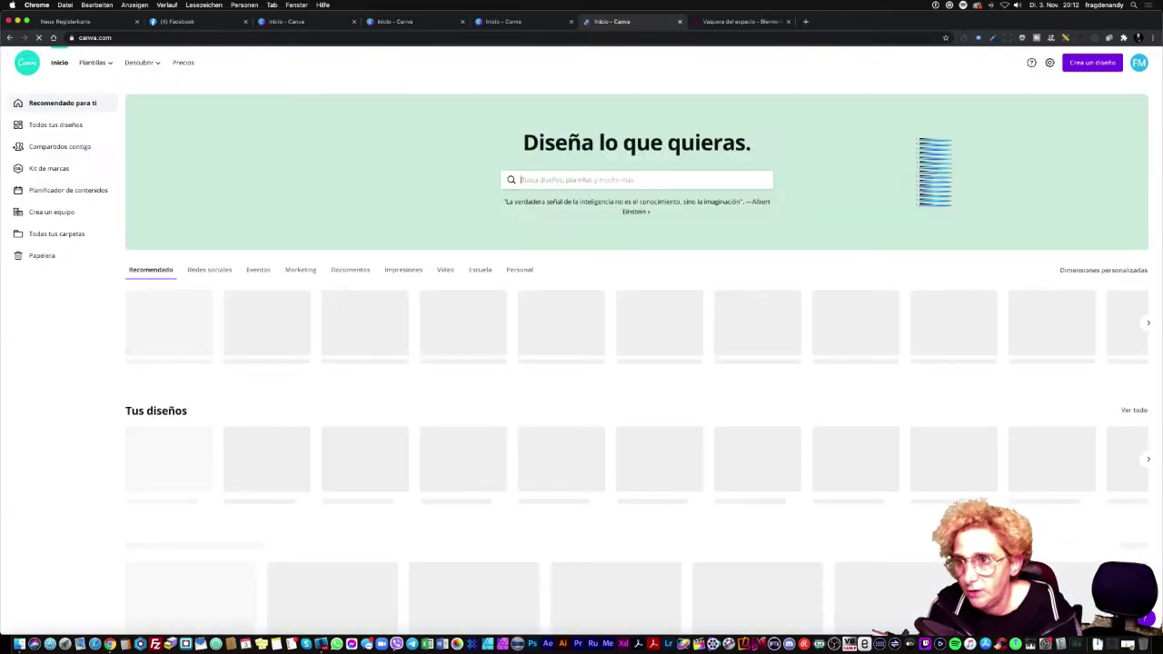
left_click(1091, 63)
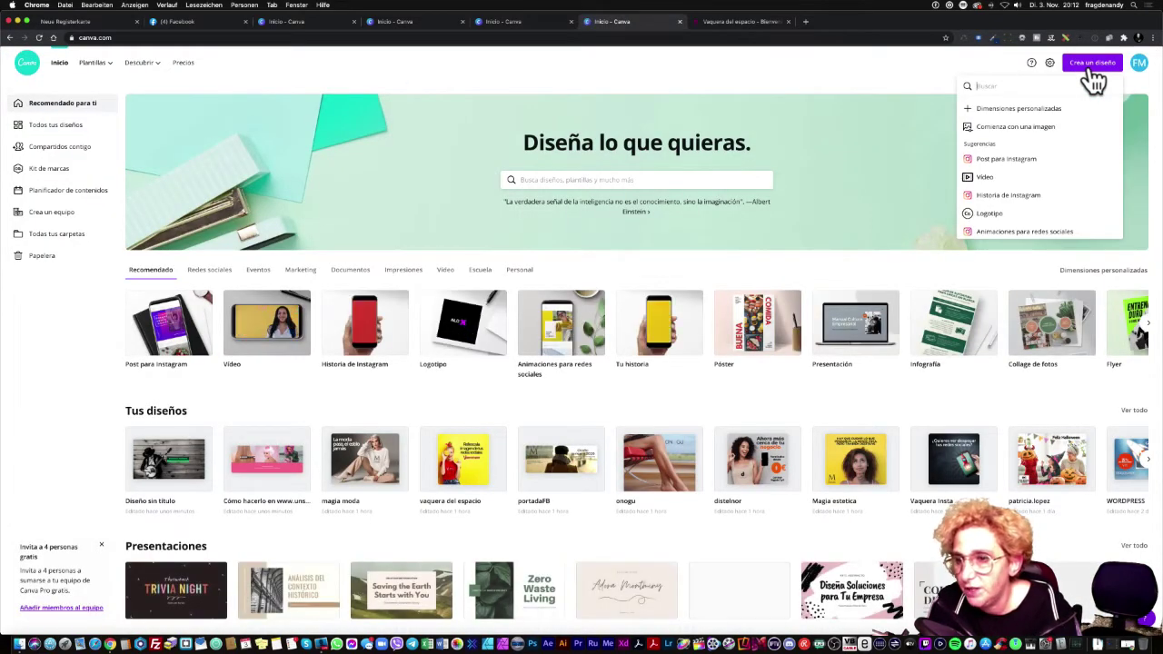
left_click(1019, 108)
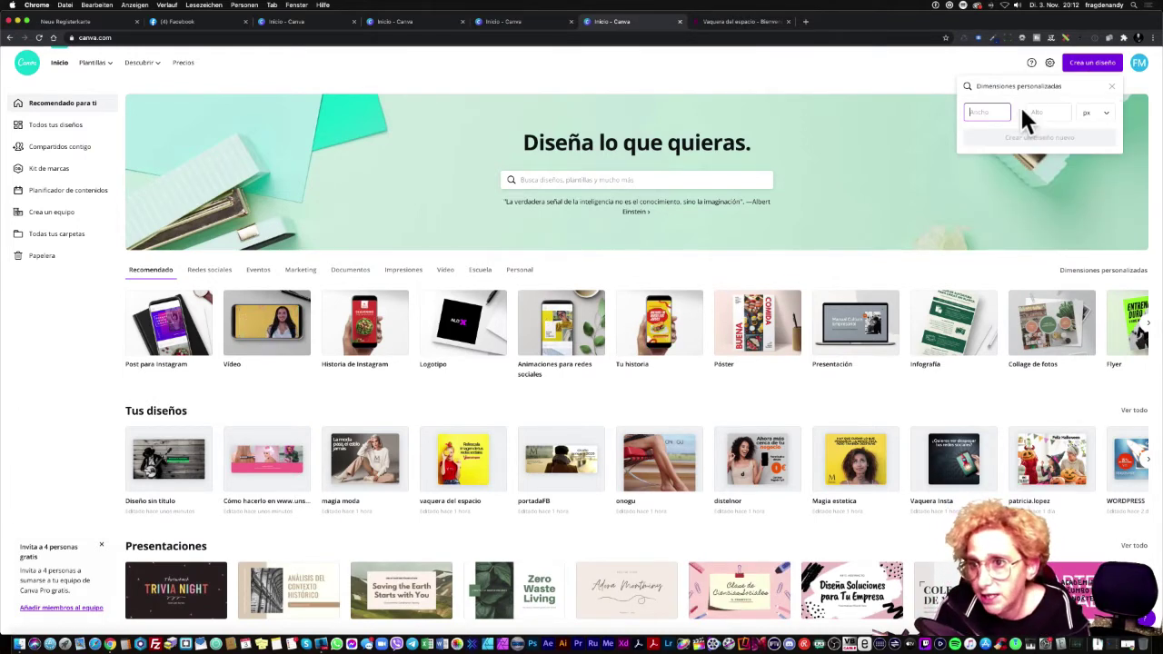
type("100")
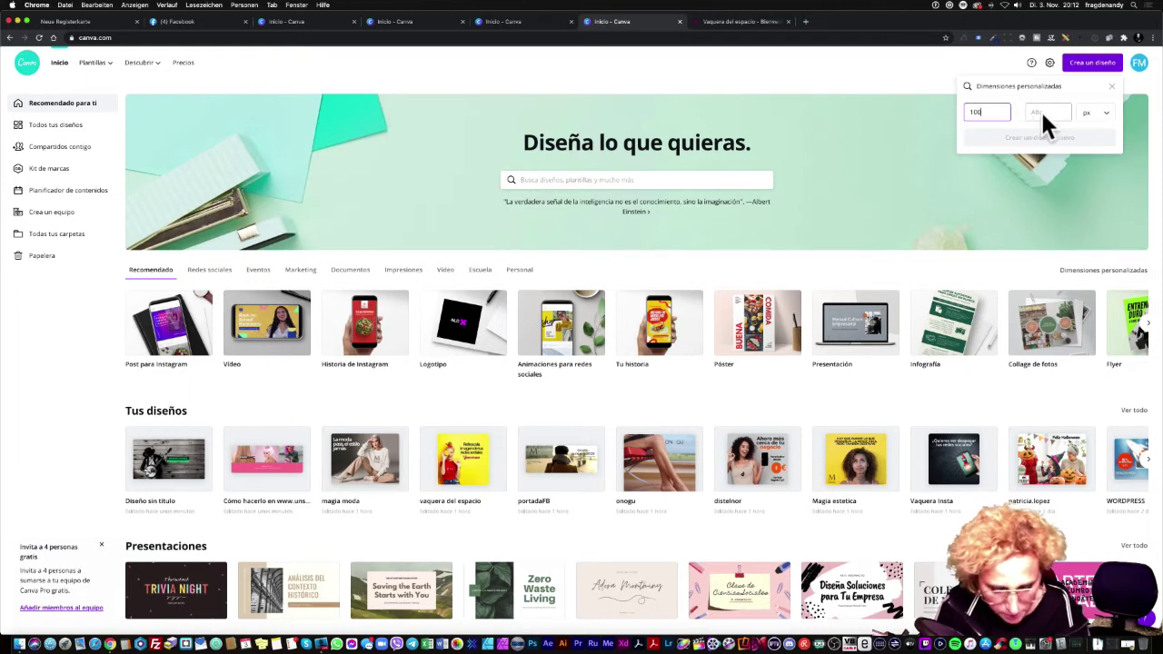
left_click(1043, 116)
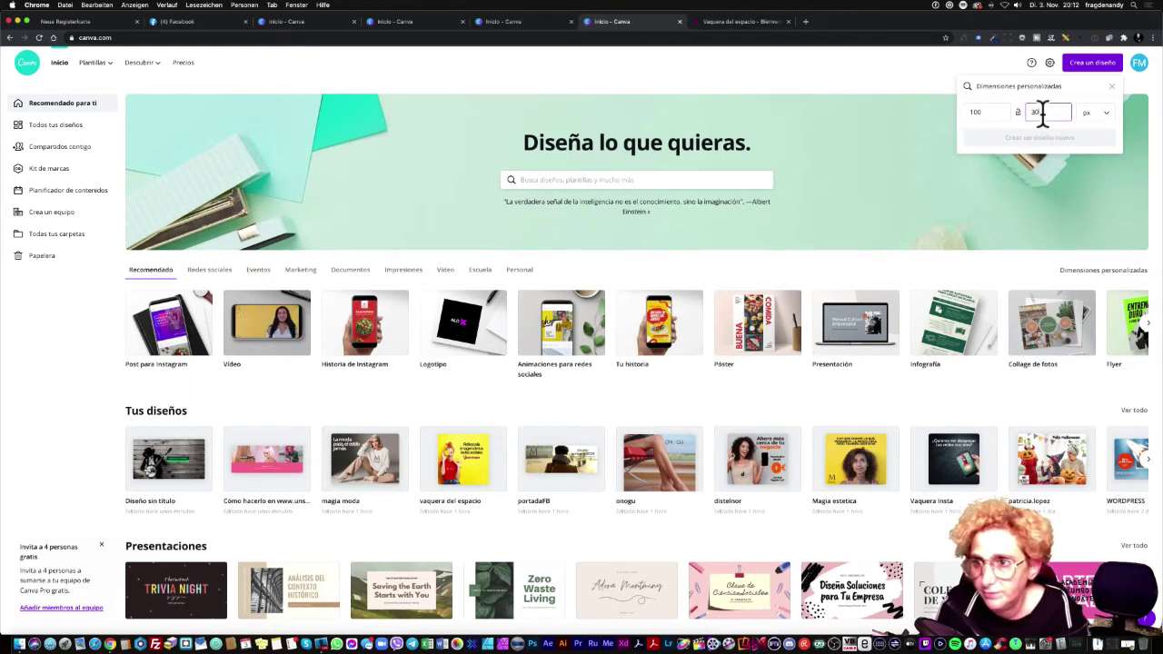
type("300")
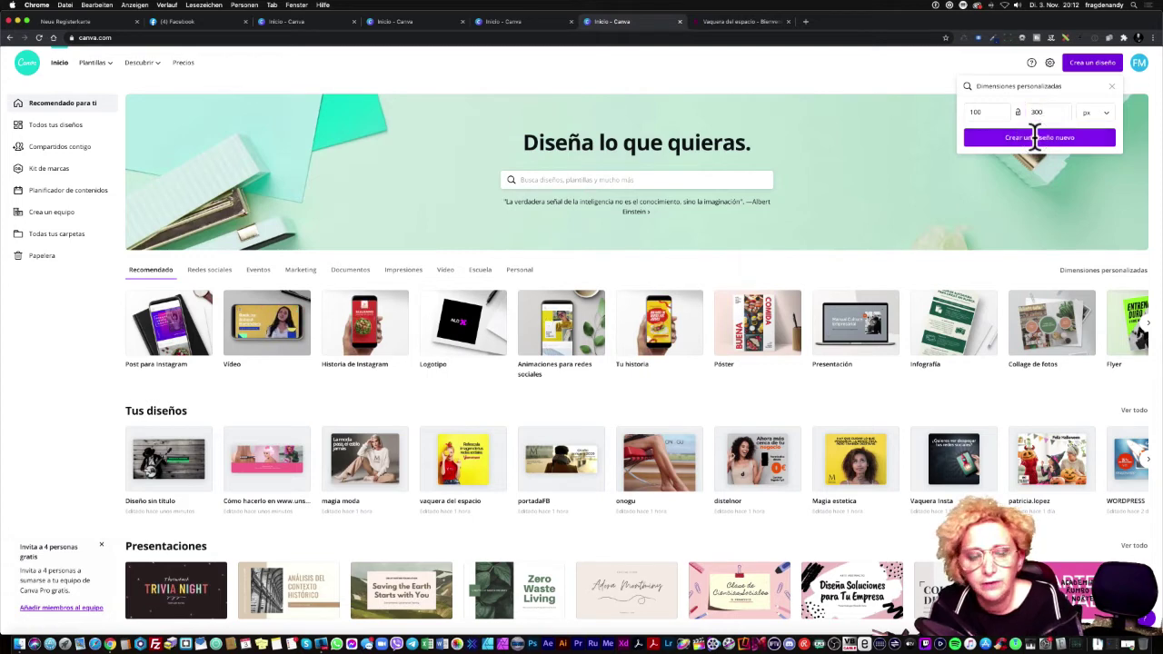
left_click(1035, 136)
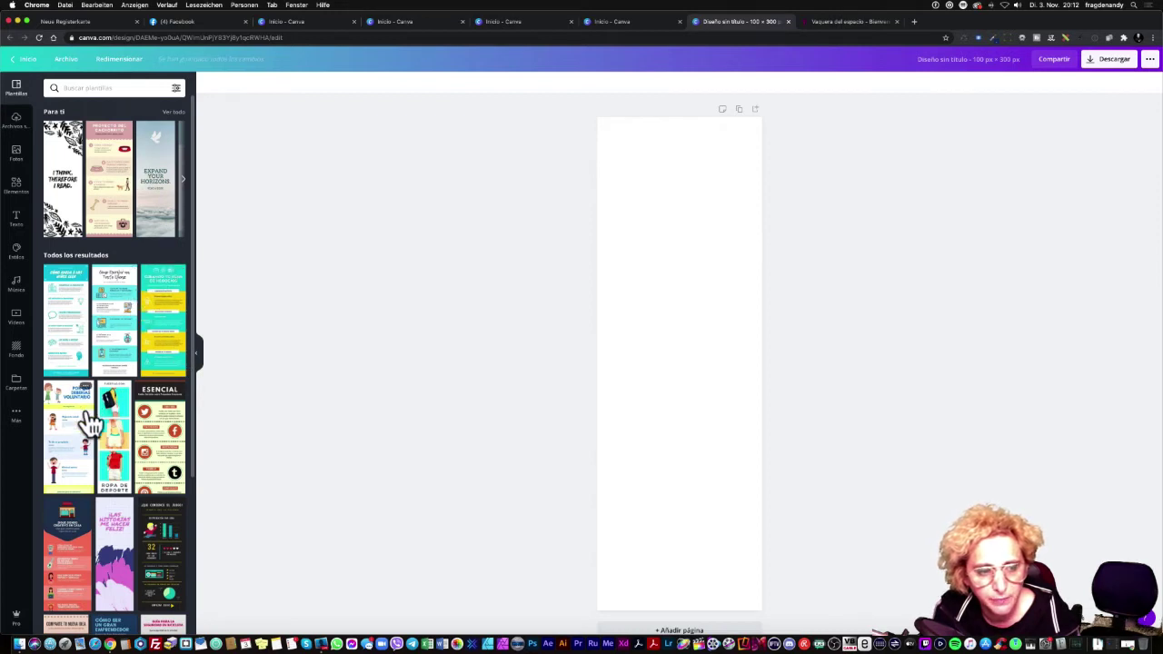
left_click(72, 581)
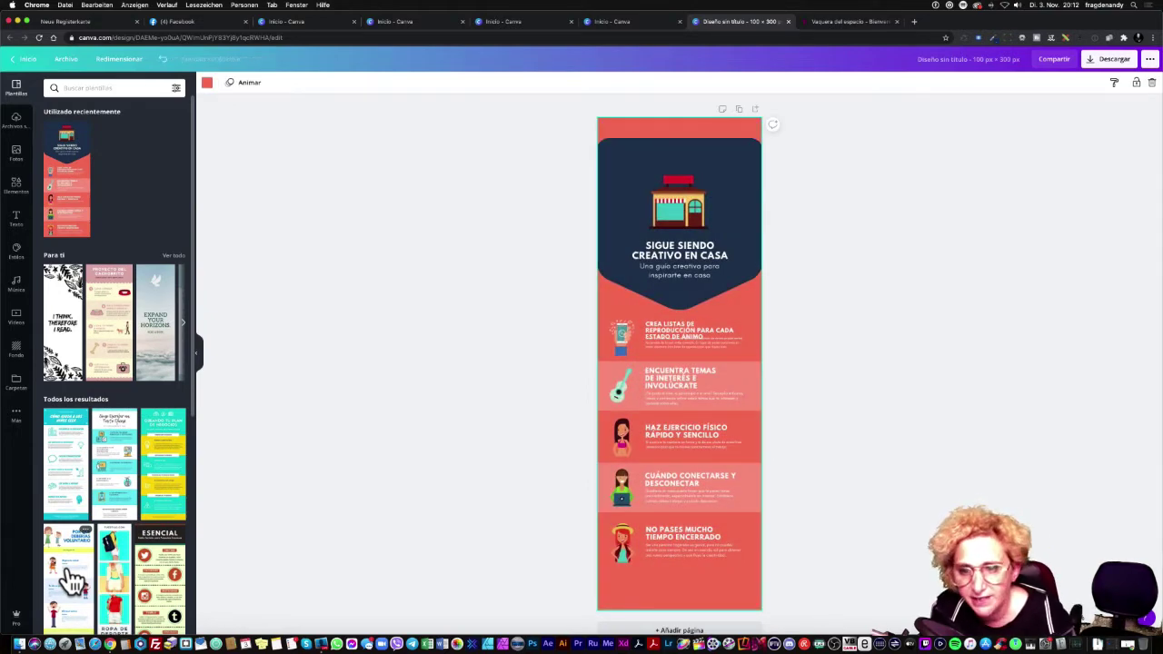
- Create a video design from the home page, apply the "hábitos saludables diarios a seguir" page of the Blanco Hábitos Diarios Saludables template, and toggle its playback
left_click(17, 66)
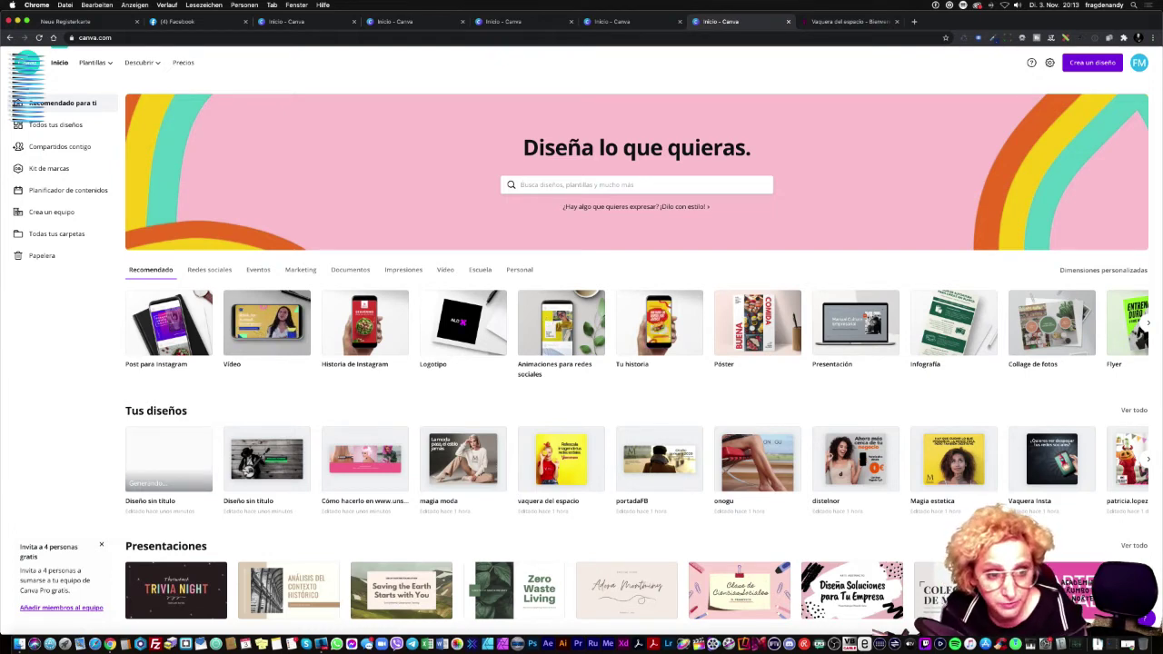
left_click(268, 326)
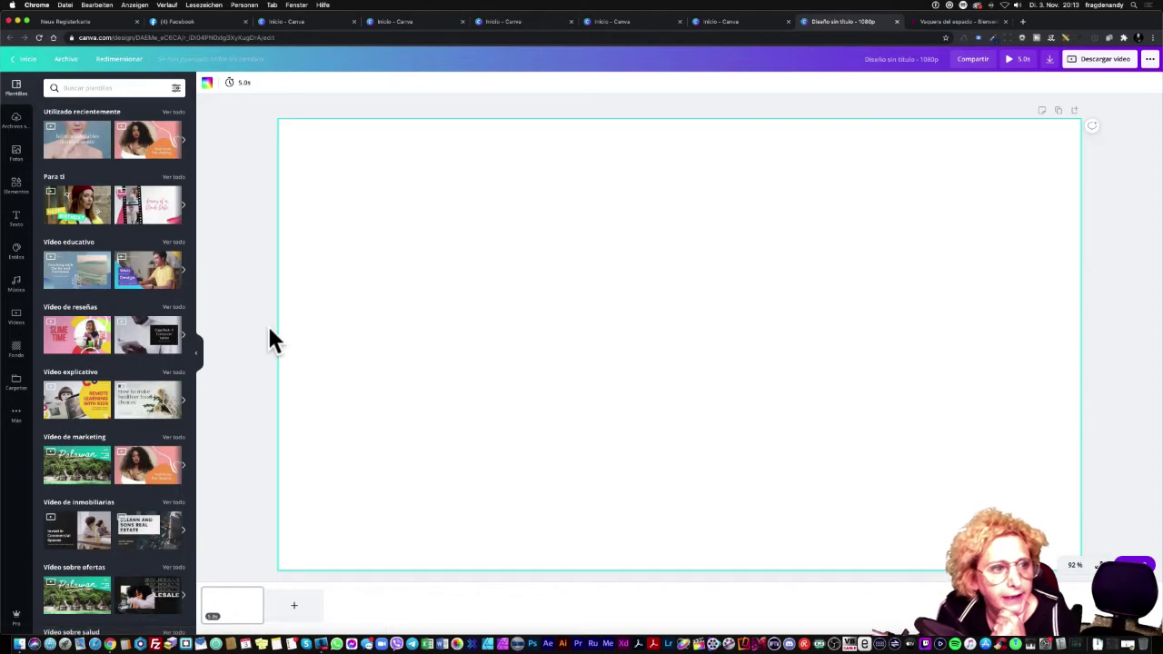
left_click(78, 139)
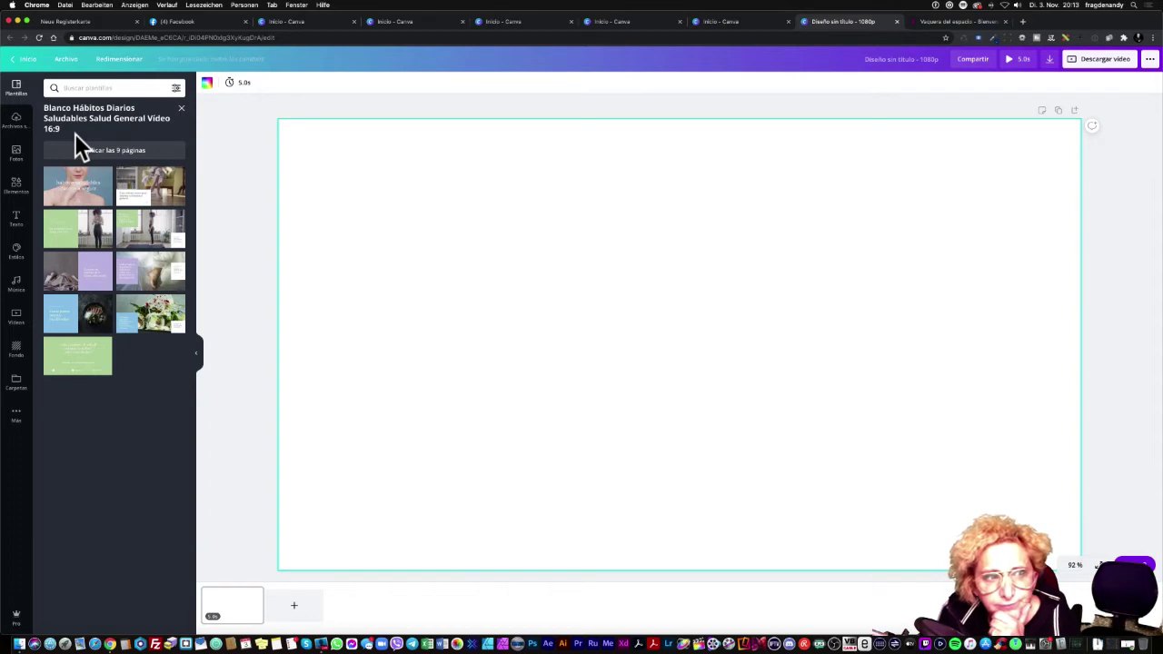
left_click(80, 193)
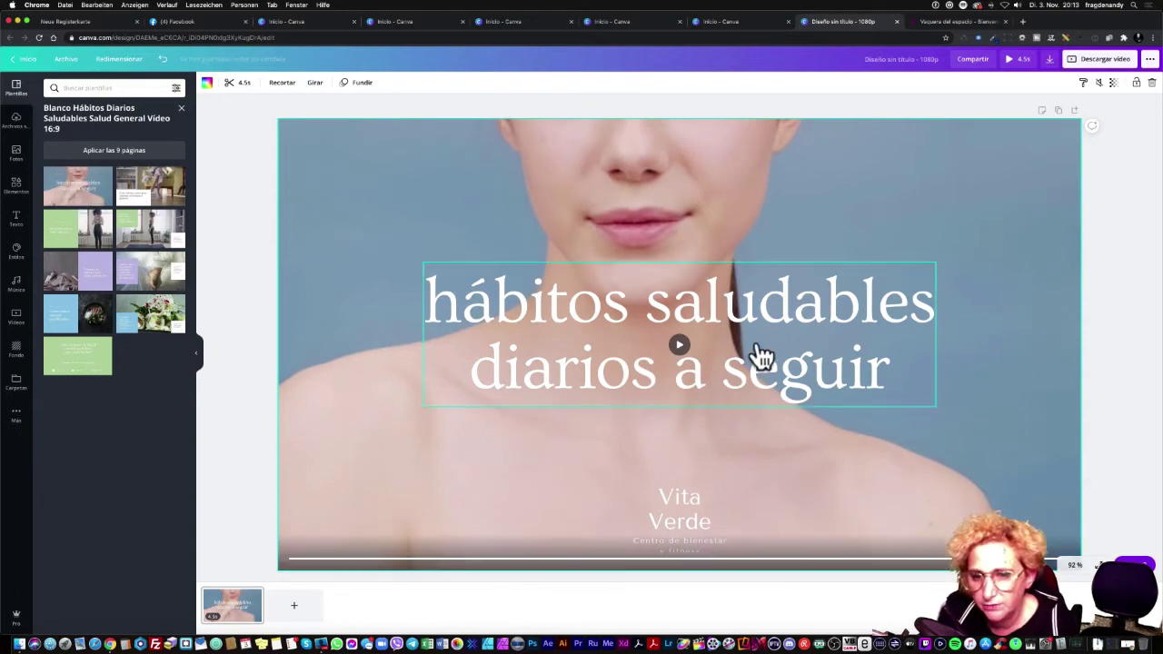
left_click(679, 346)
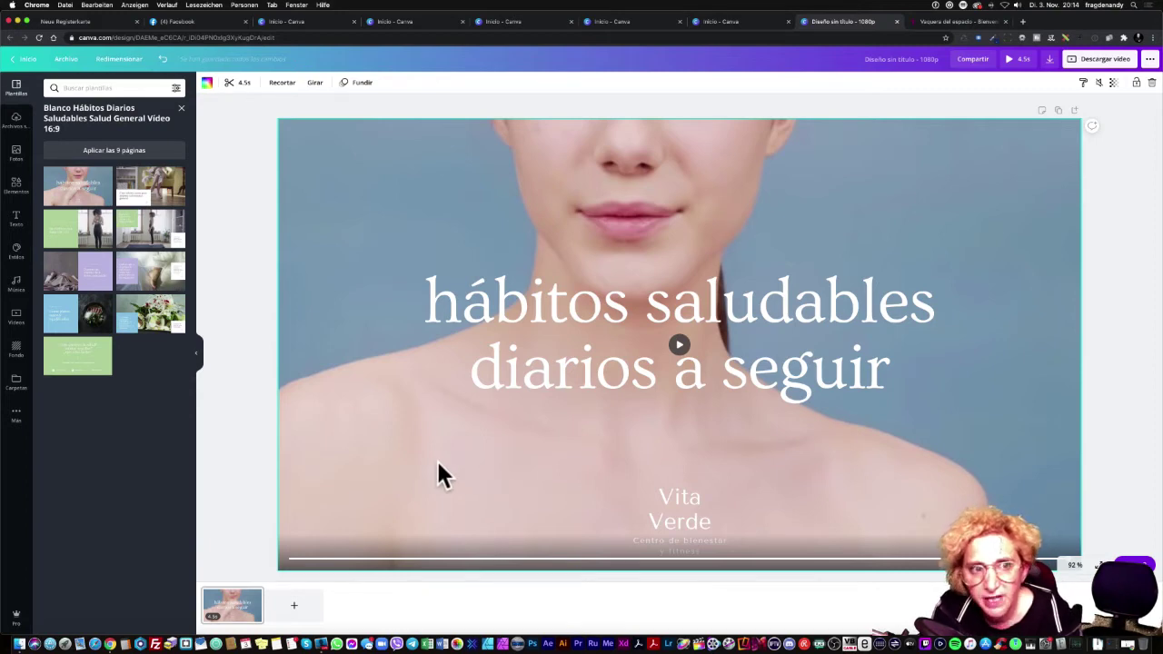
- Trim the end of the background video clip to a duration of 3.4 s and apply the trim
left_click(233, 82)
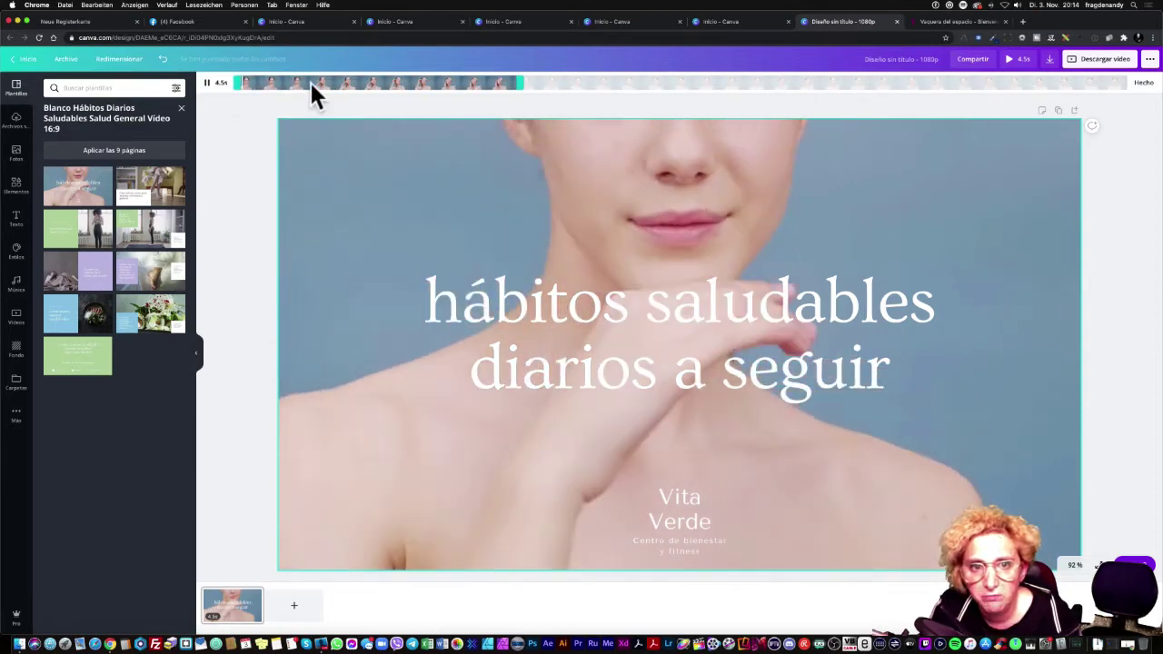
left_click_drag(520, 83, 450, 86)
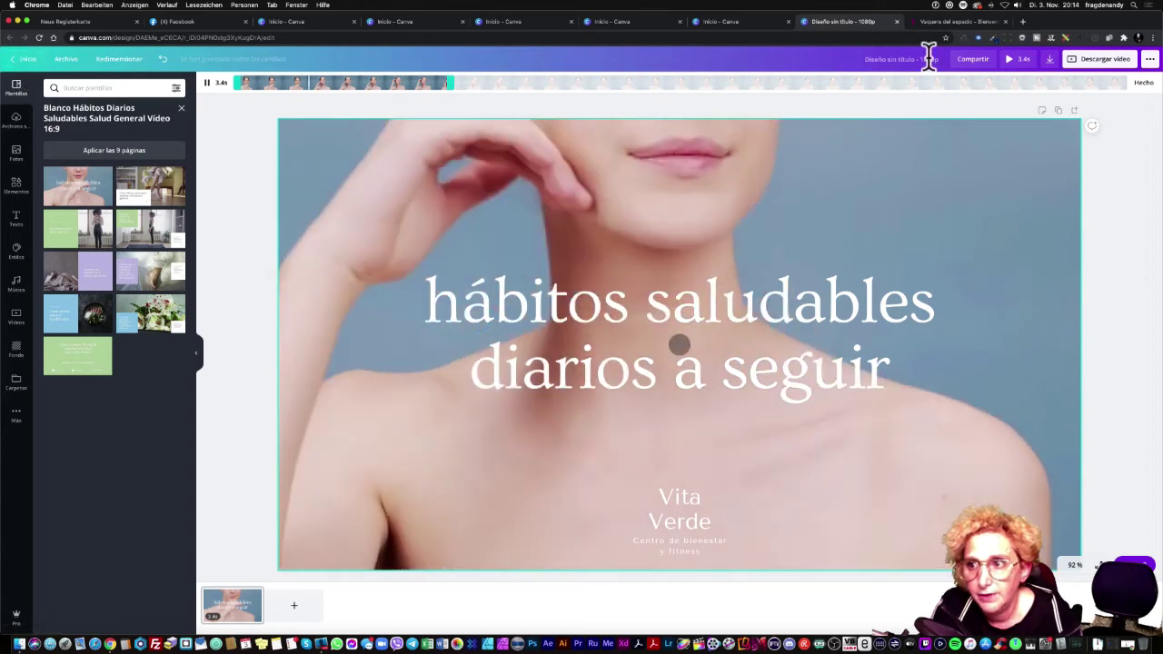
left_click(1141, 83)
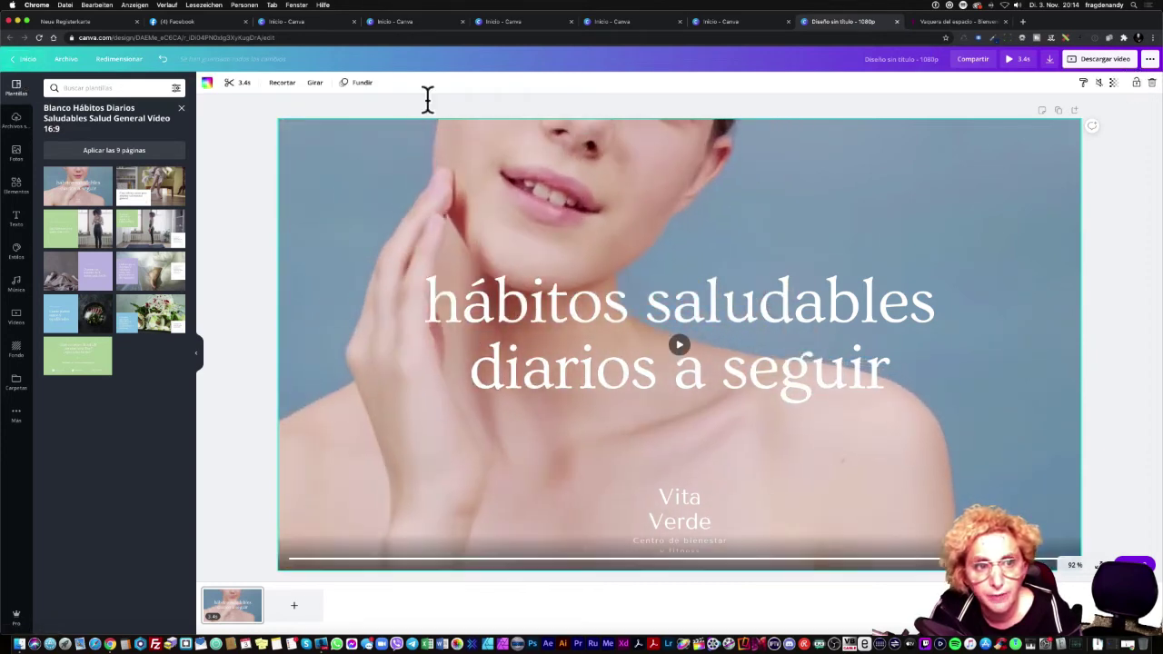
- Try several page animations on the hábitos saludables page, including Subir, Aparecer, Tectónico, Sello, Pop, Cortina and Armado, ending with Neón
left_click(358, 83)
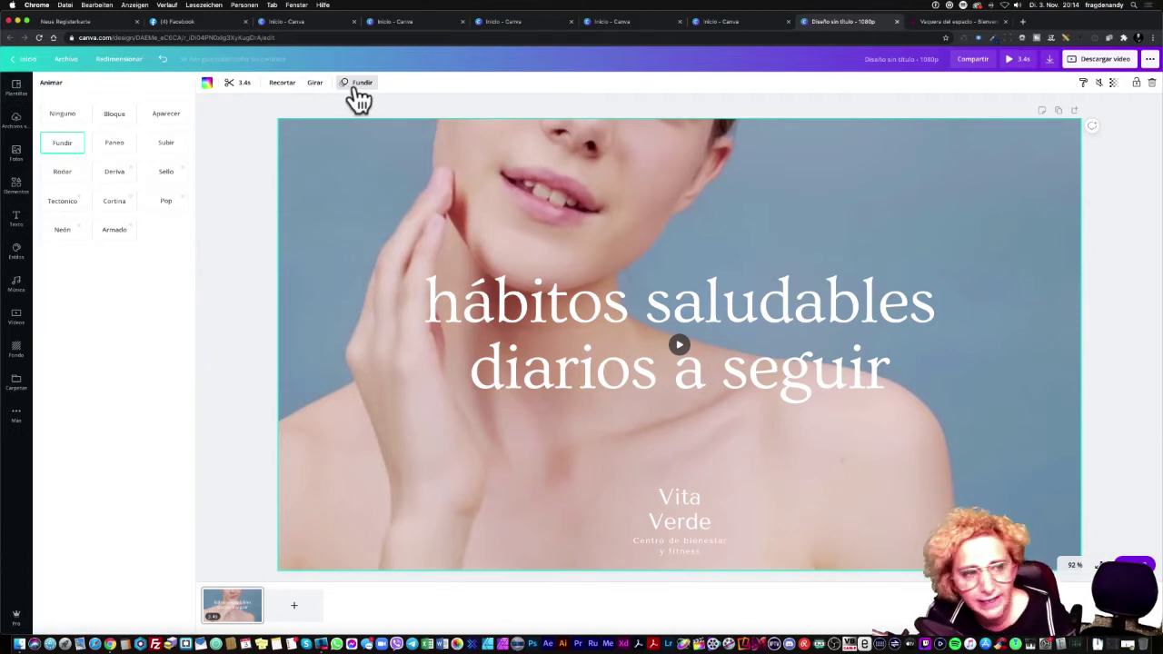
left_click(163, 144)
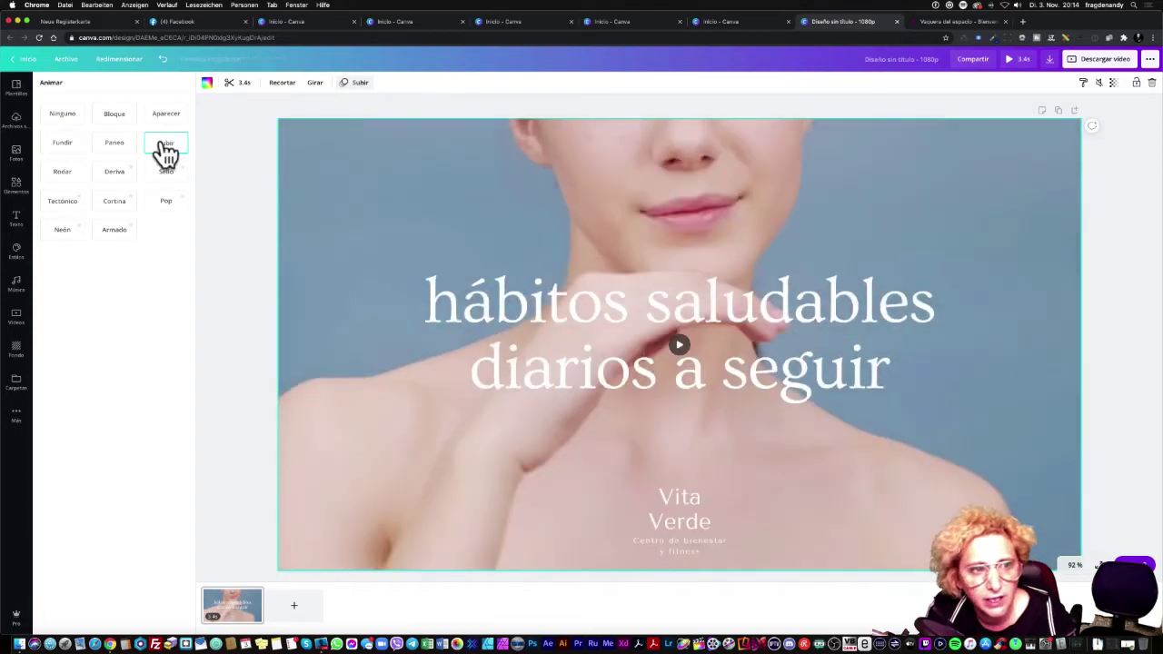
left_click(164, 117)
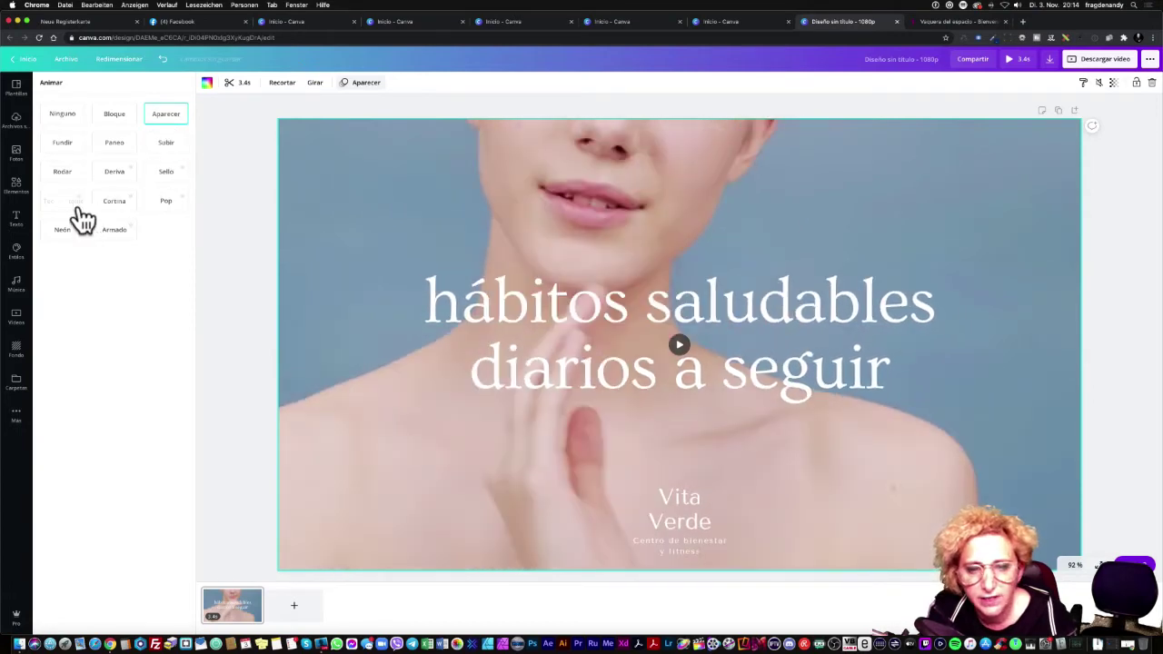
left_click(63, 203)
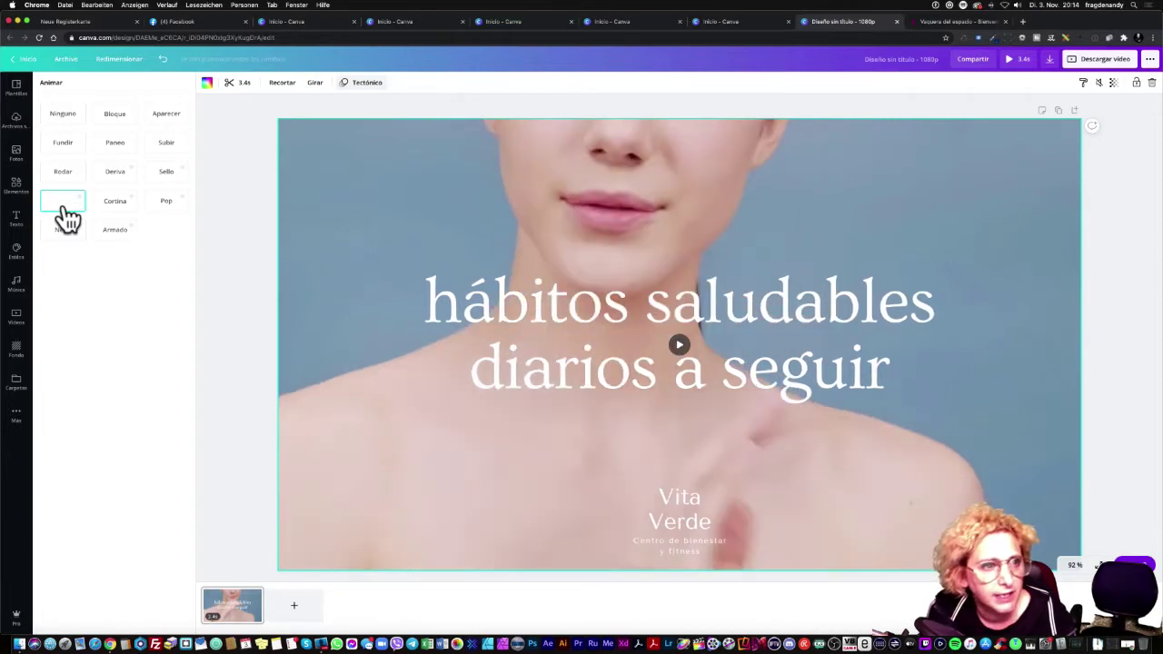
left_click(164, 171)
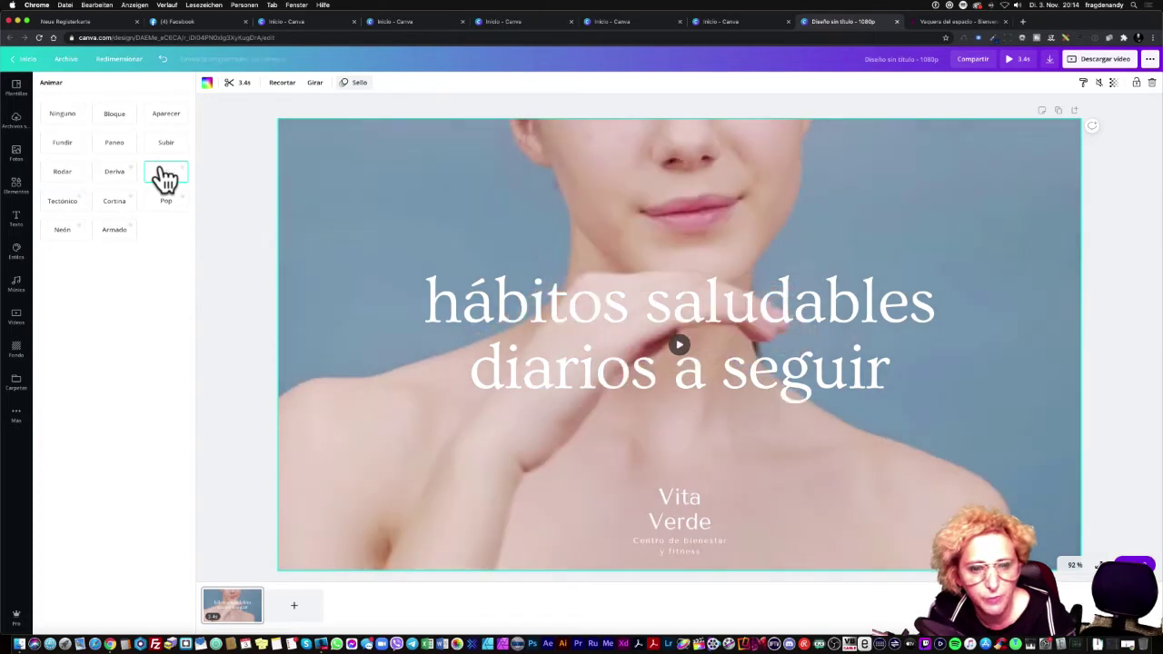
left_click(165, 205)
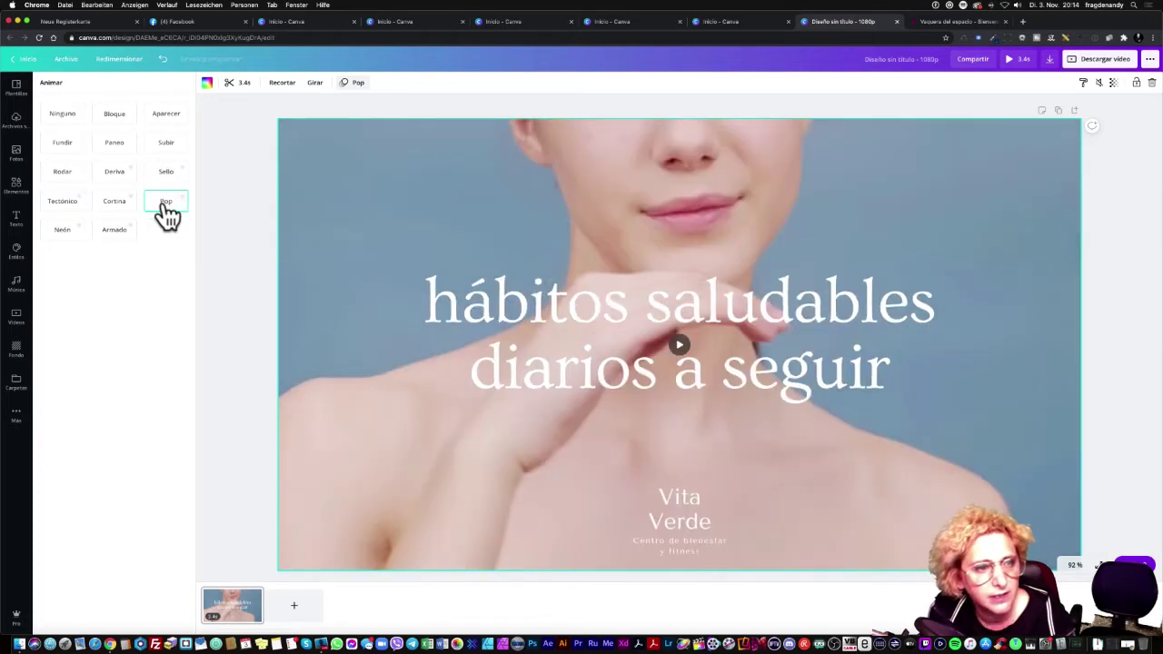
left_click(115, 212)
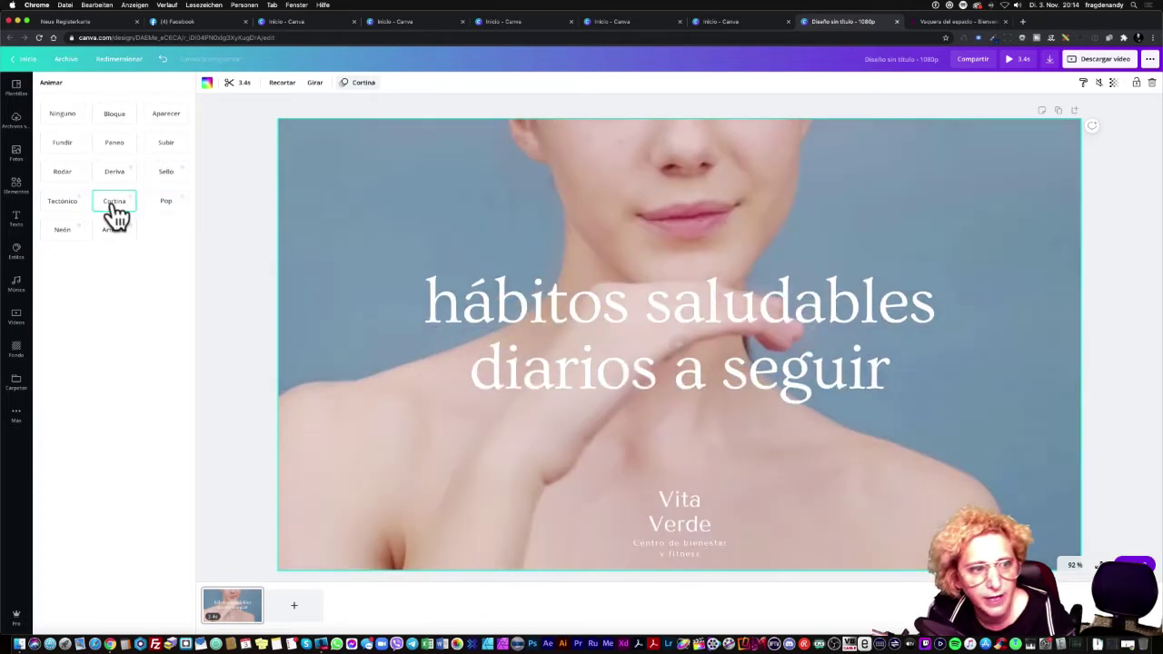
left_click(76, 217)
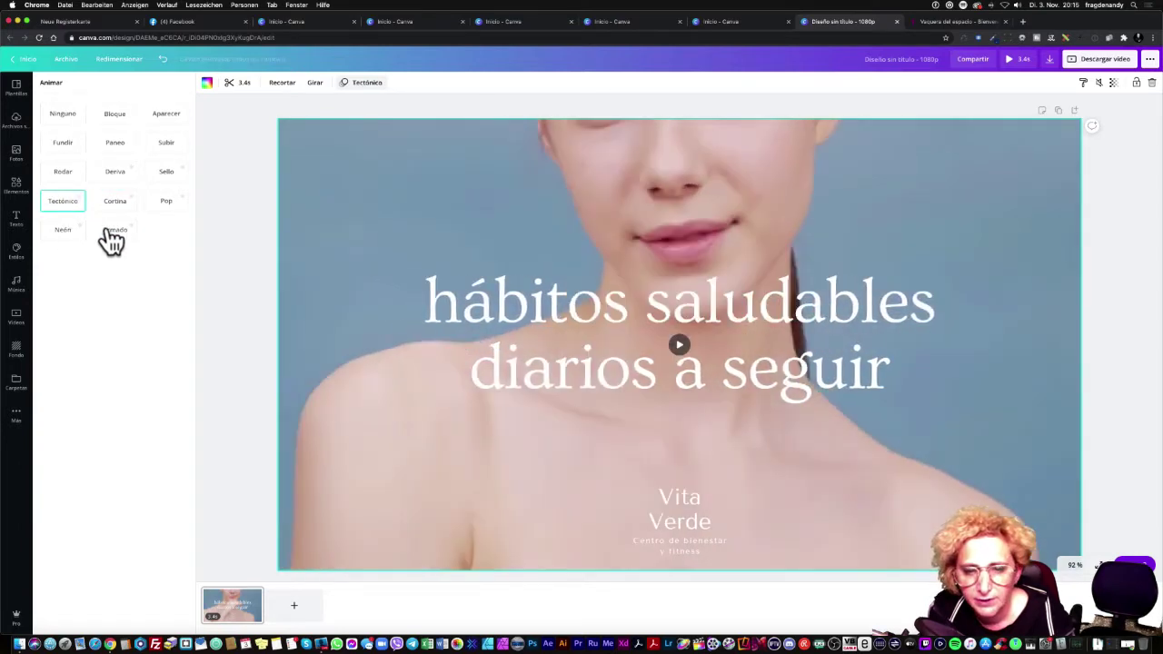
left_click(110, 239)
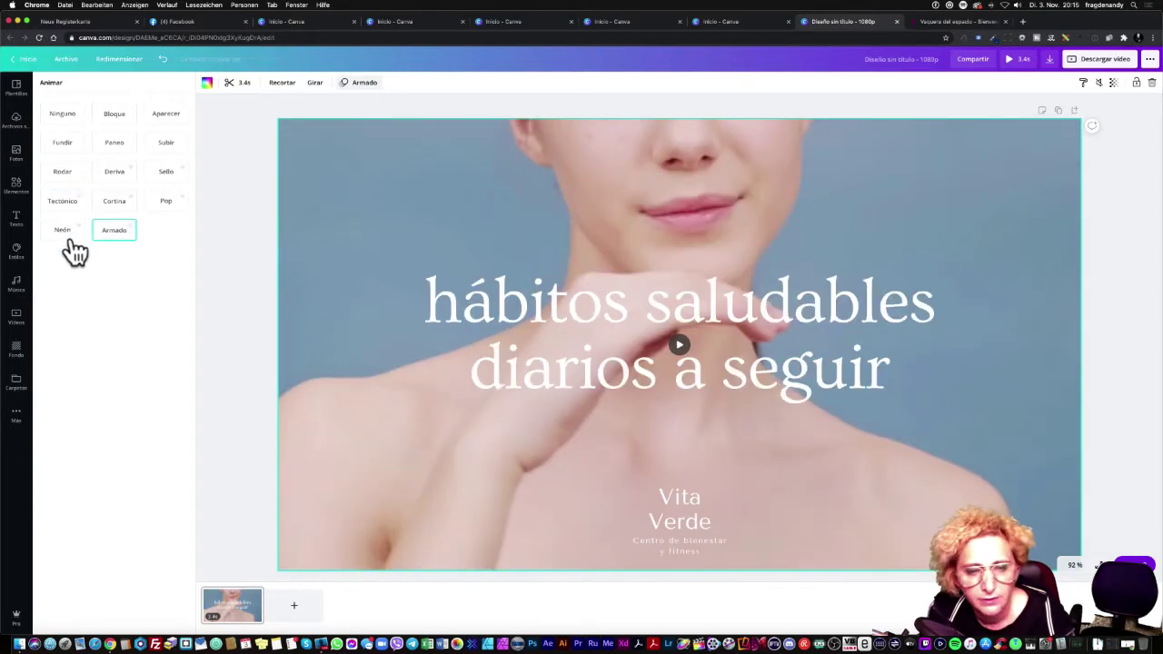
left_click(73, 244)
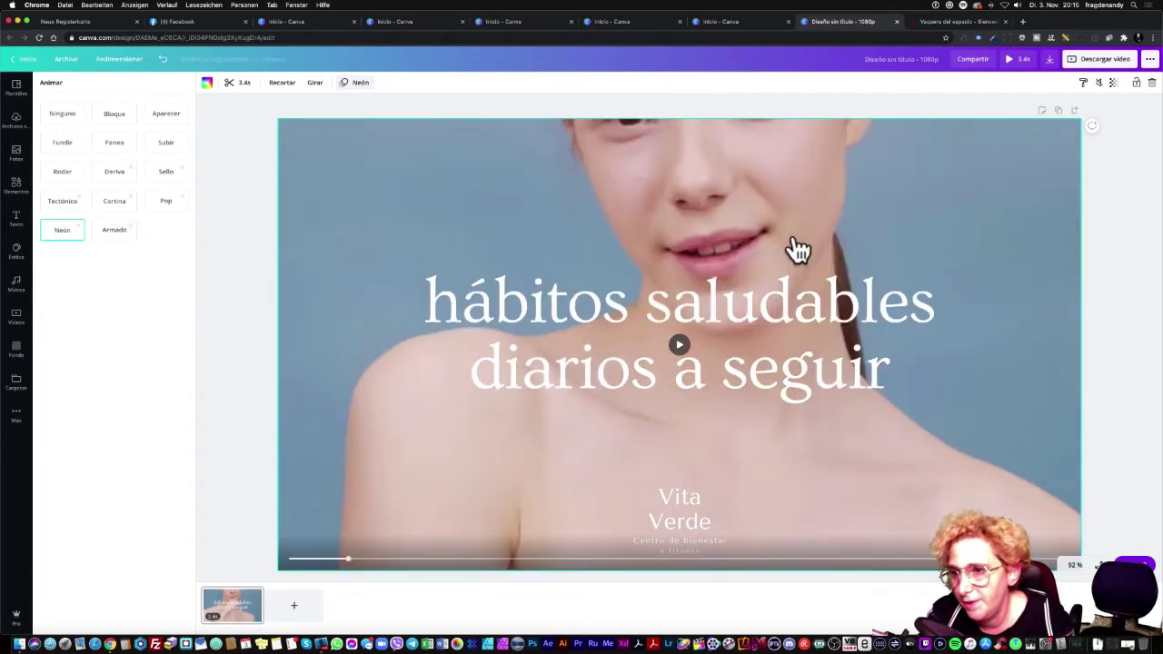
left_click(1146, 161)
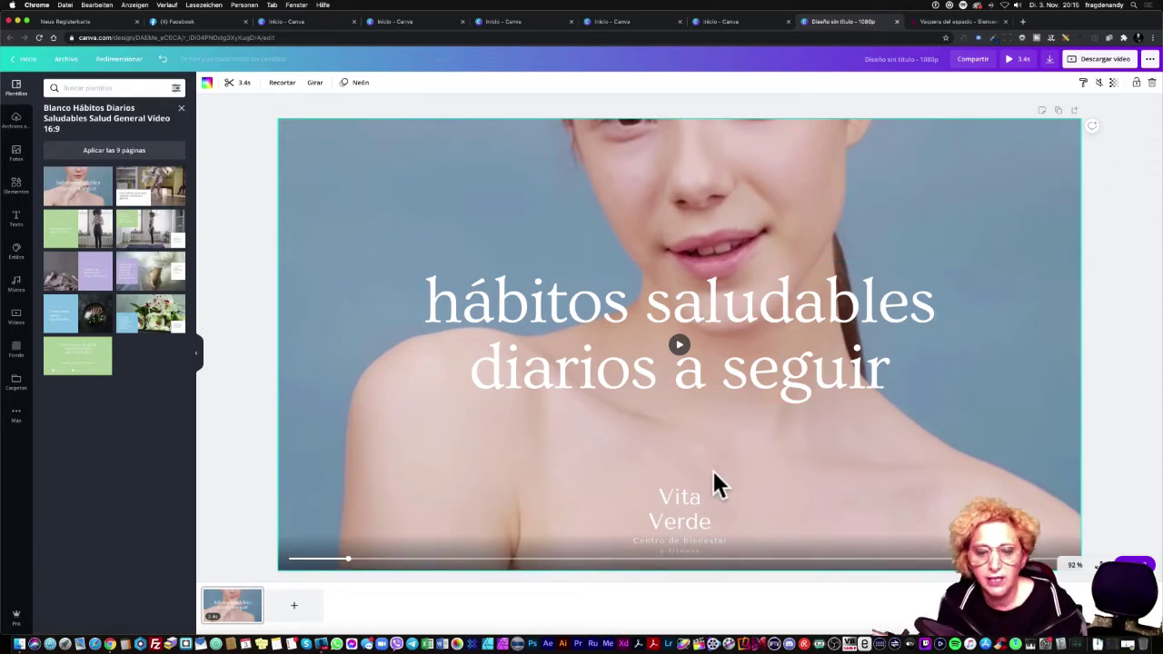
- Select the Vita Verde text group, deselect it, and open the video download options
left_click(686, 515)
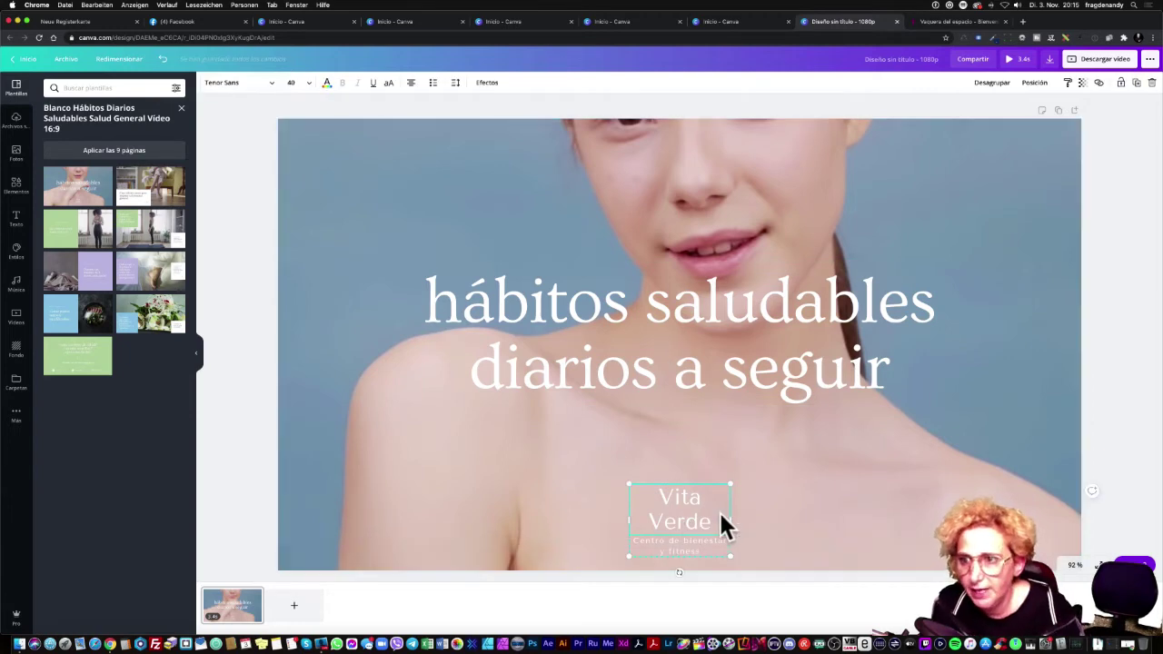
left_click(1096, 206)
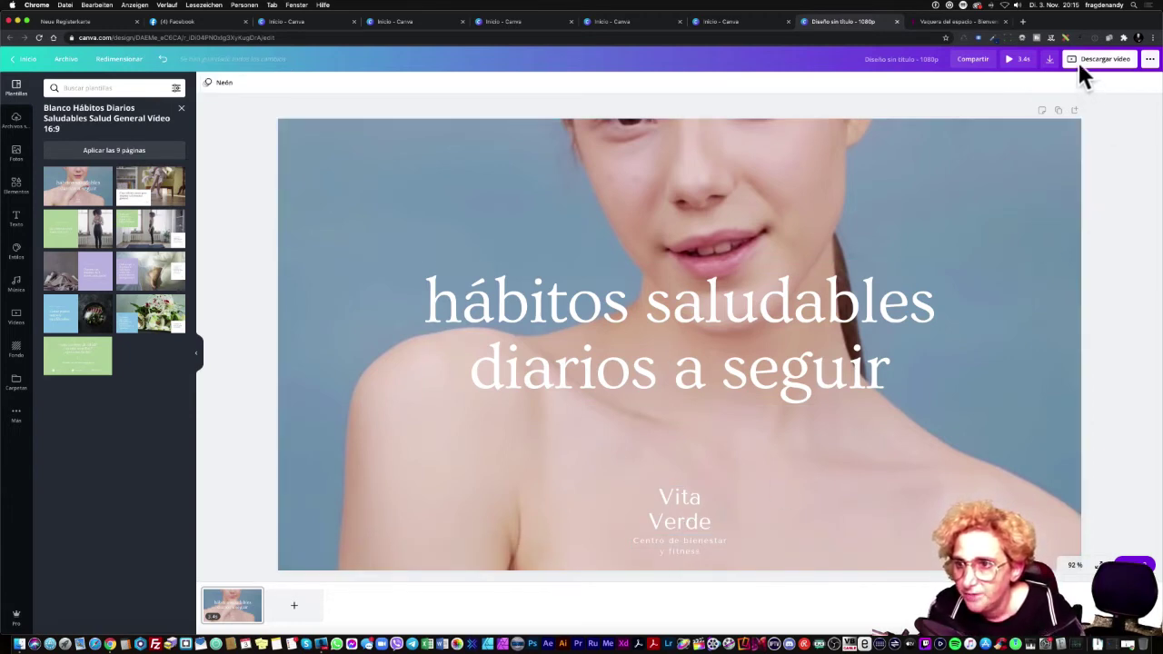
left_click(1079, 61)
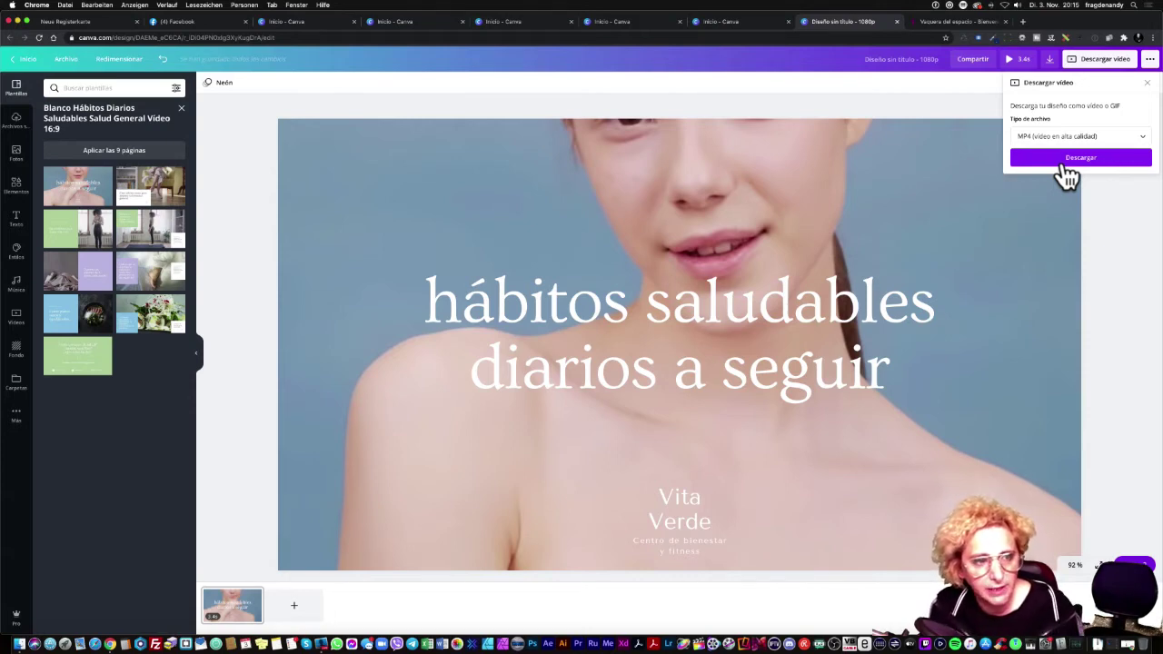
- Try the "Busca un ejercicio a seguir" template page, then replace it with the "Consume porciones saludables" page
left_click(149, 241)
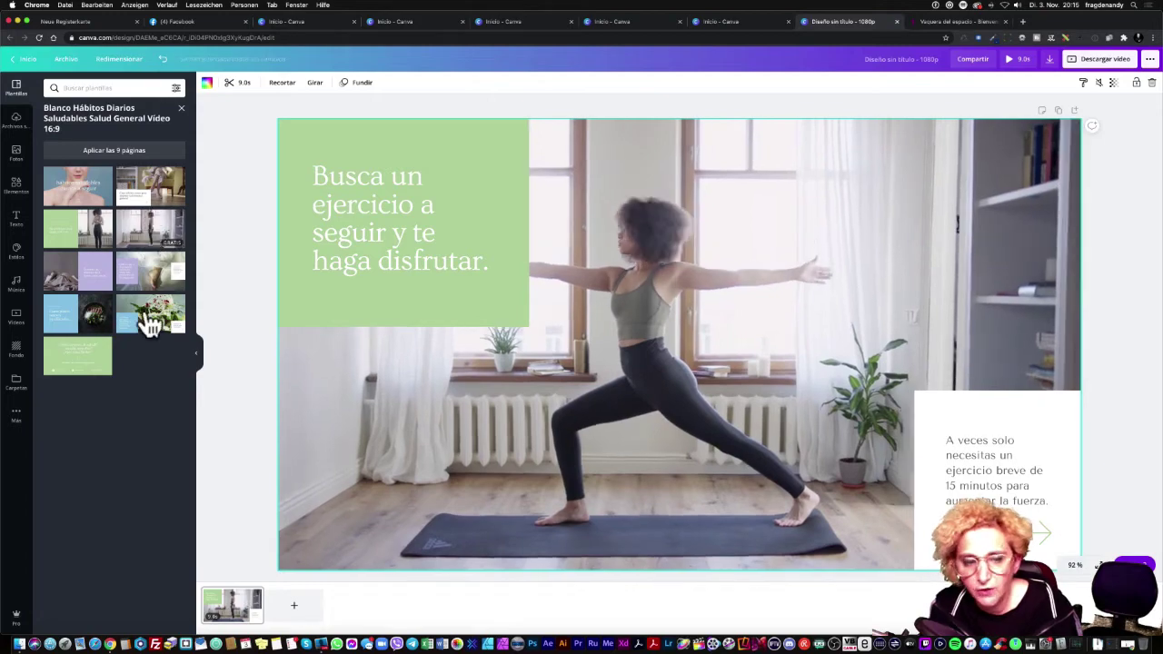
mouse_move(146, 325)
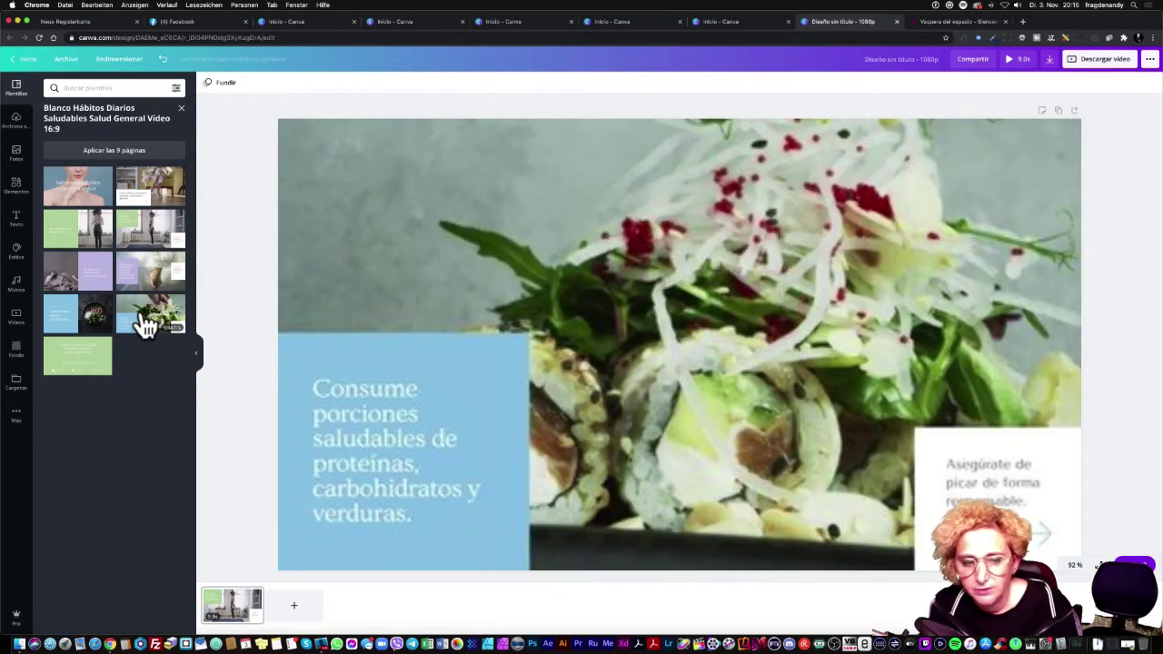
left_click(146, 325)
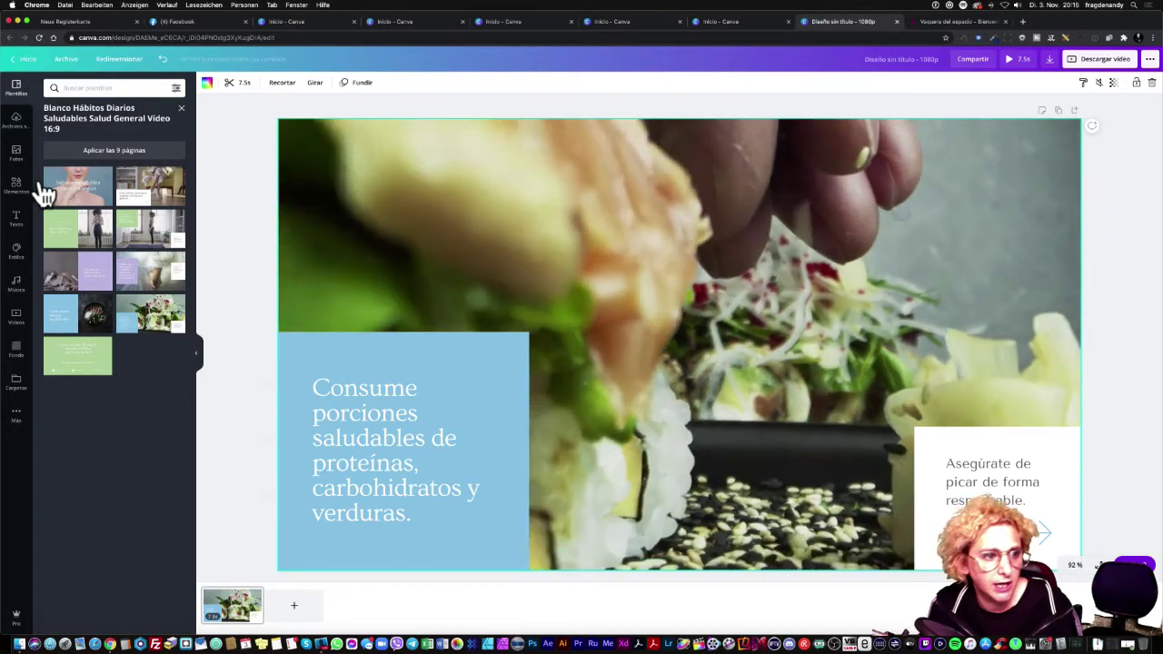
- Search the stock videos for "mar" and add the aerial clip of the rocky turquoise coast to the page
left_click(17, 327)
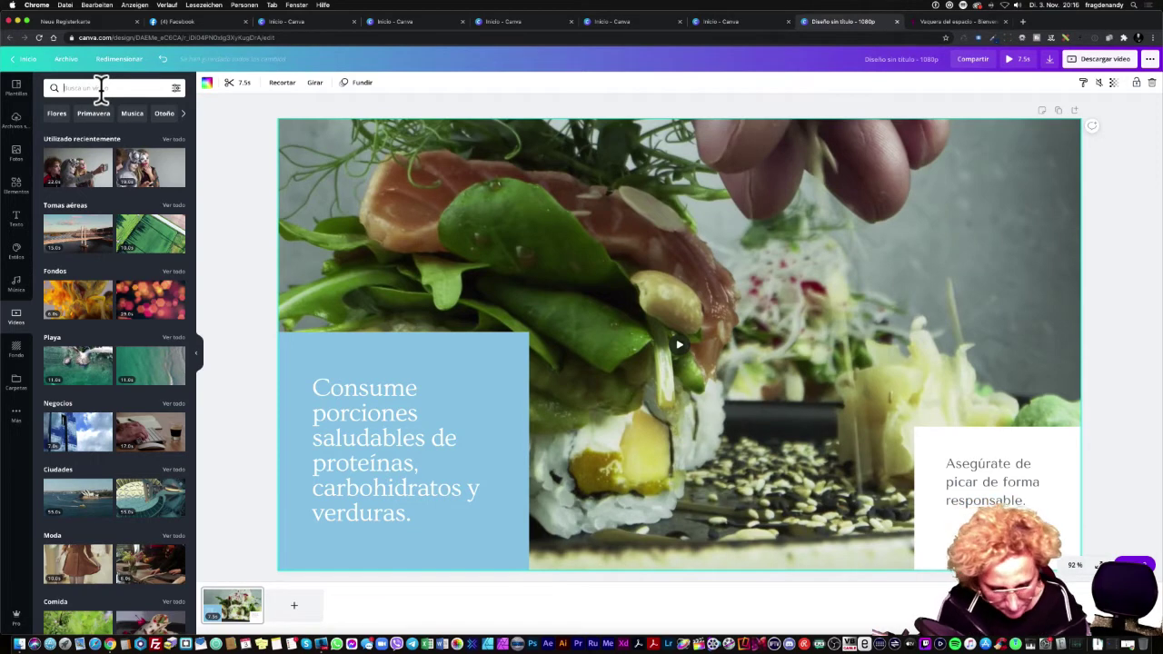
left_click(101, 88)
type("mar")
key("Return")
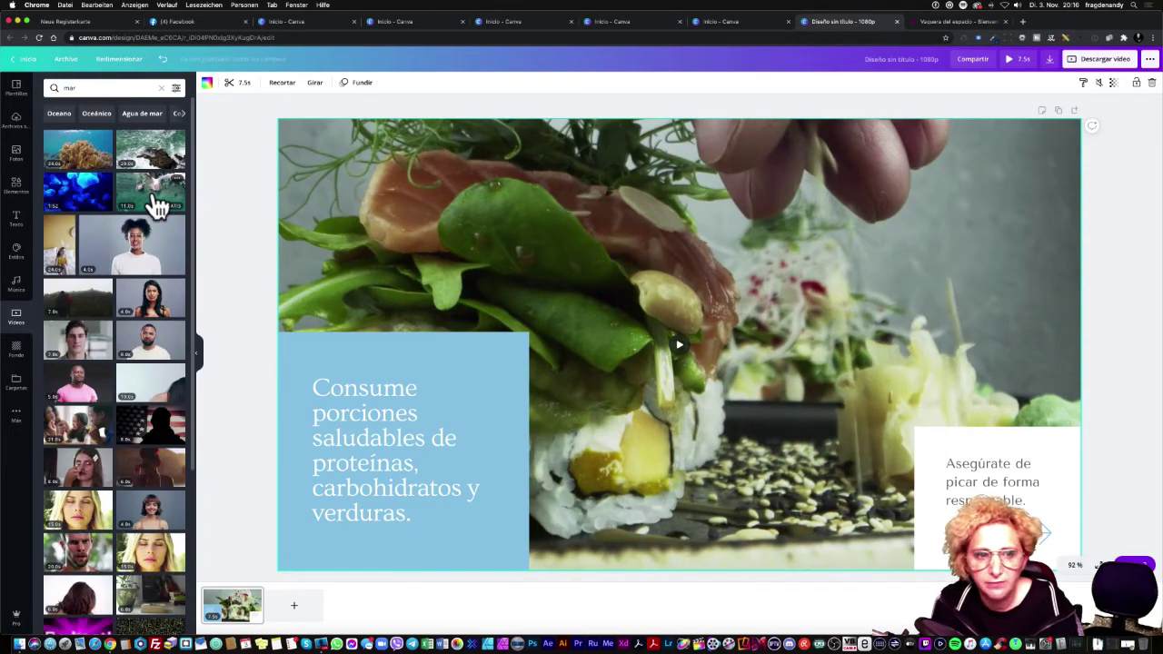
left_click(156, 208)
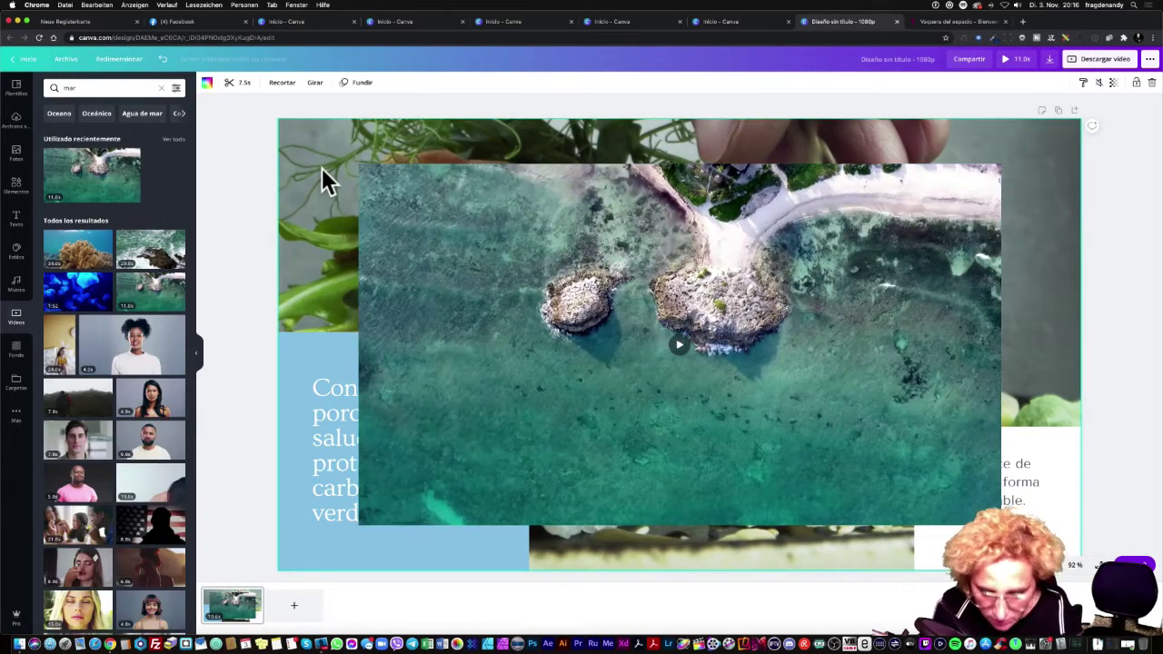
- Delete the food background video, enlarge the coast clip to fill the page as its background, and toggle its playback
key("Delete")
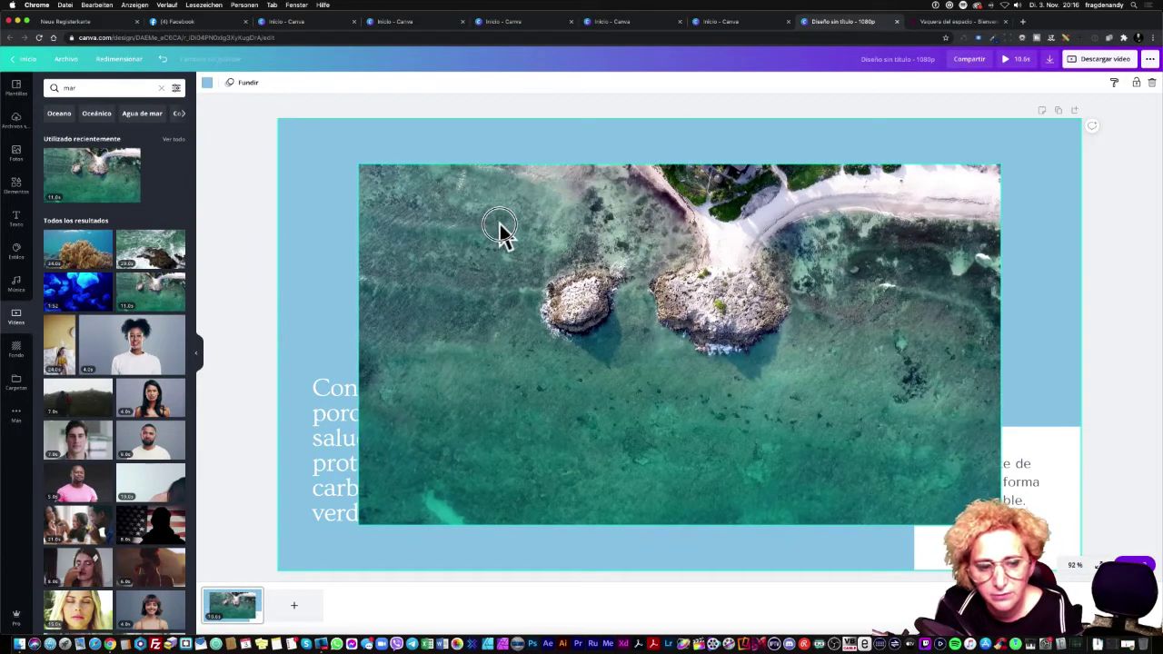
left_click_drag(499, 227, 426, 269)
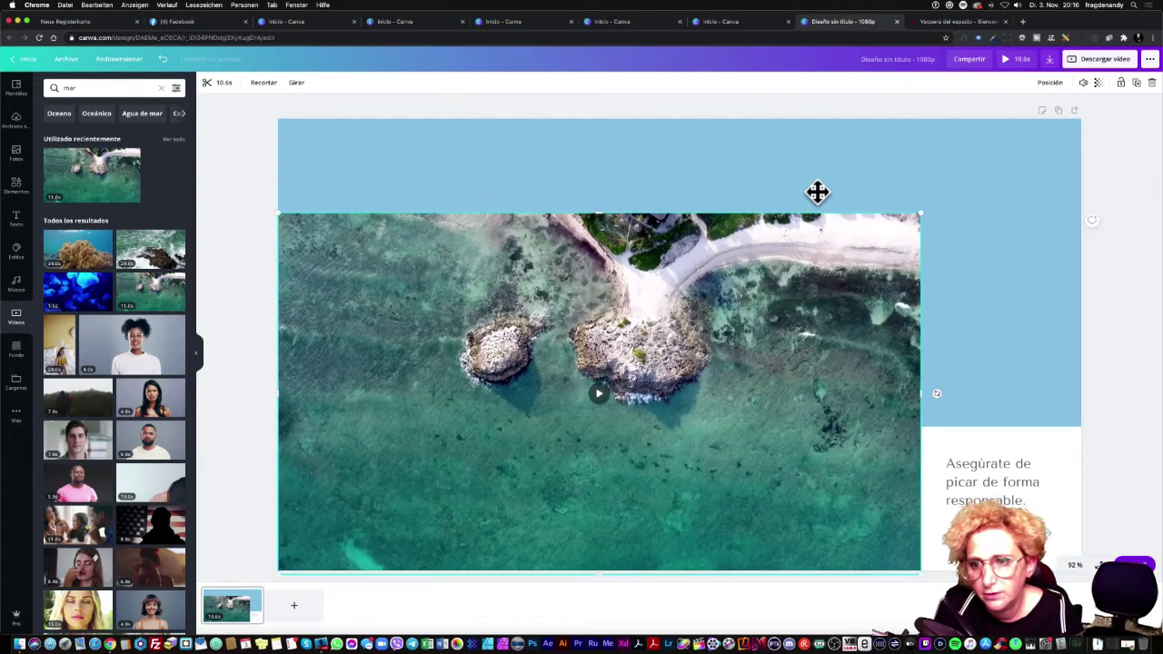
left_click_drag(920, 212, 1103, 147)
left_click(707, 347)
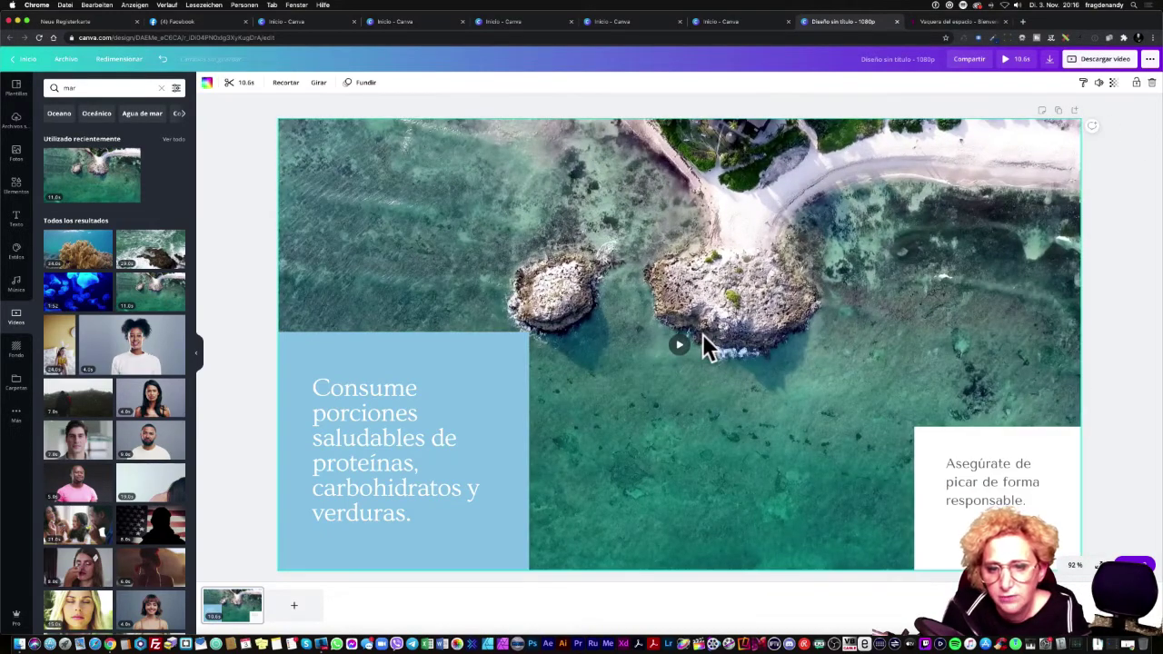
left_click(681, 344)
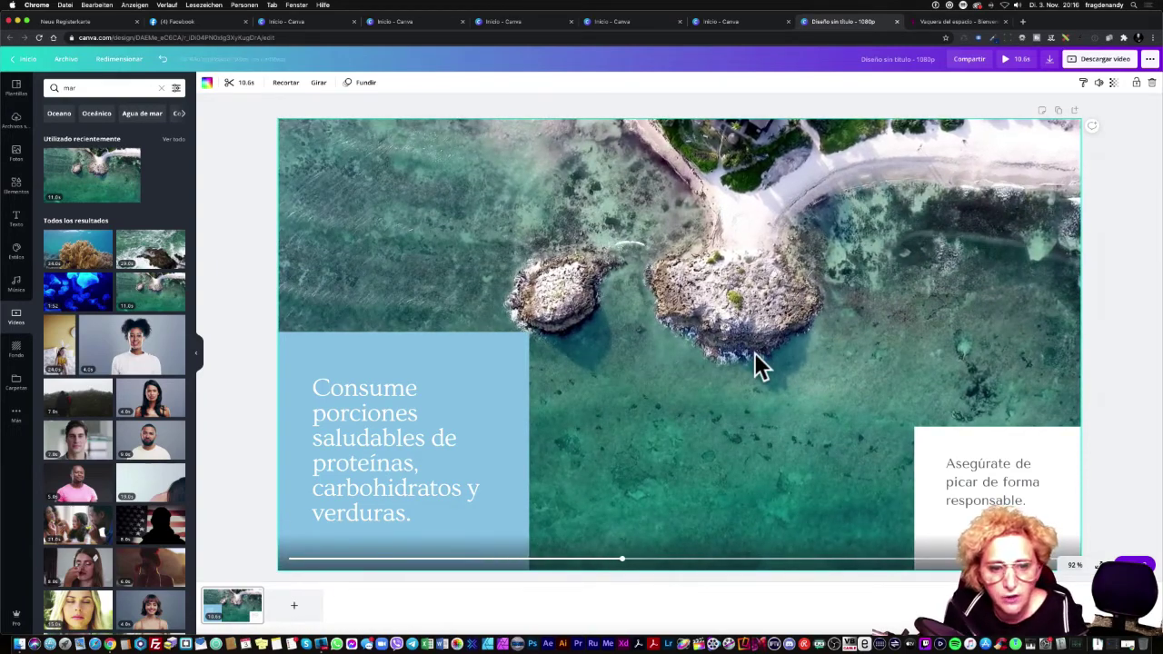
- Recolour the blue box behind the "Consume porciones saludables" text, trying dark grey and white before choosing black
left_click(477, 370)
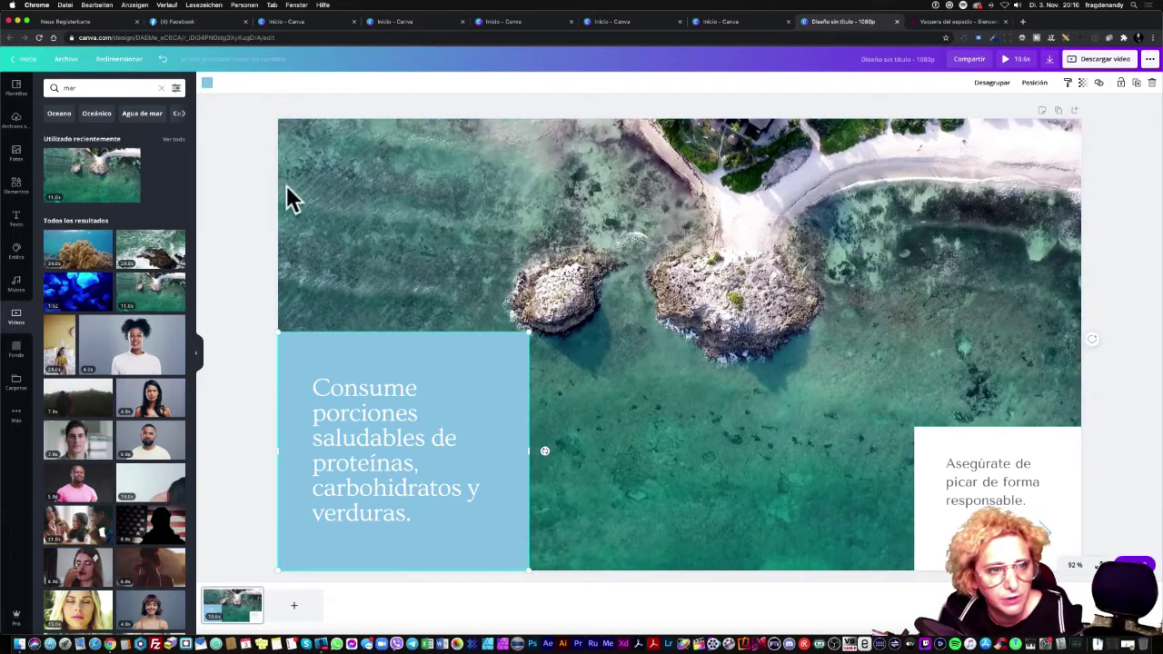
left_click(207, 86)
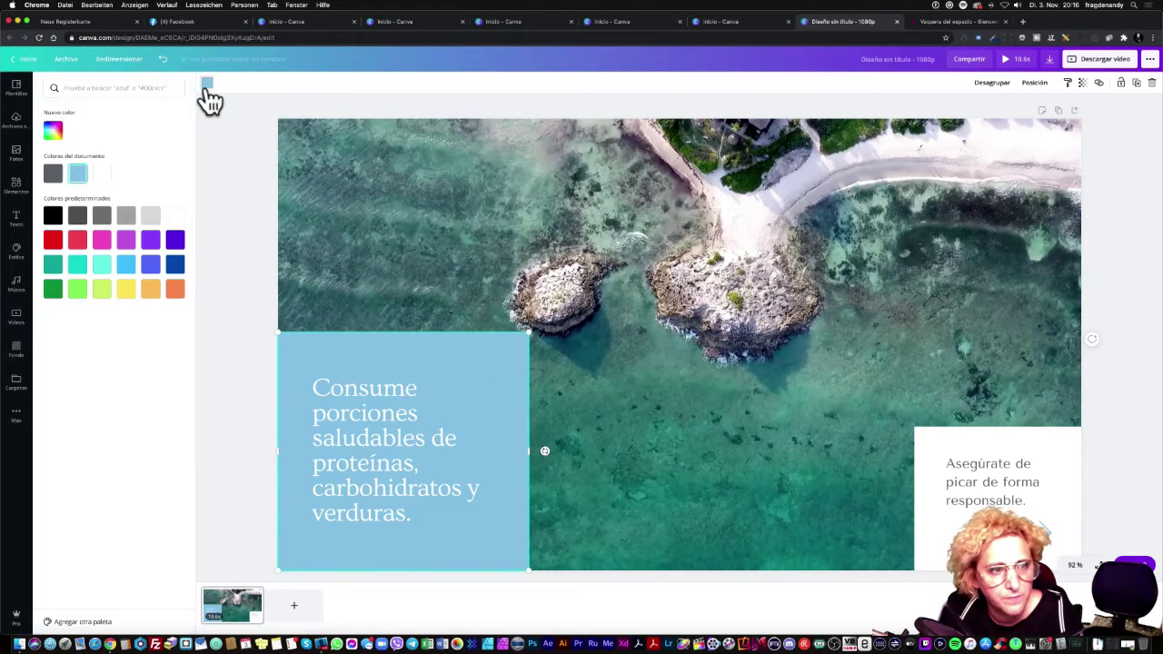
left_click(52, 174)
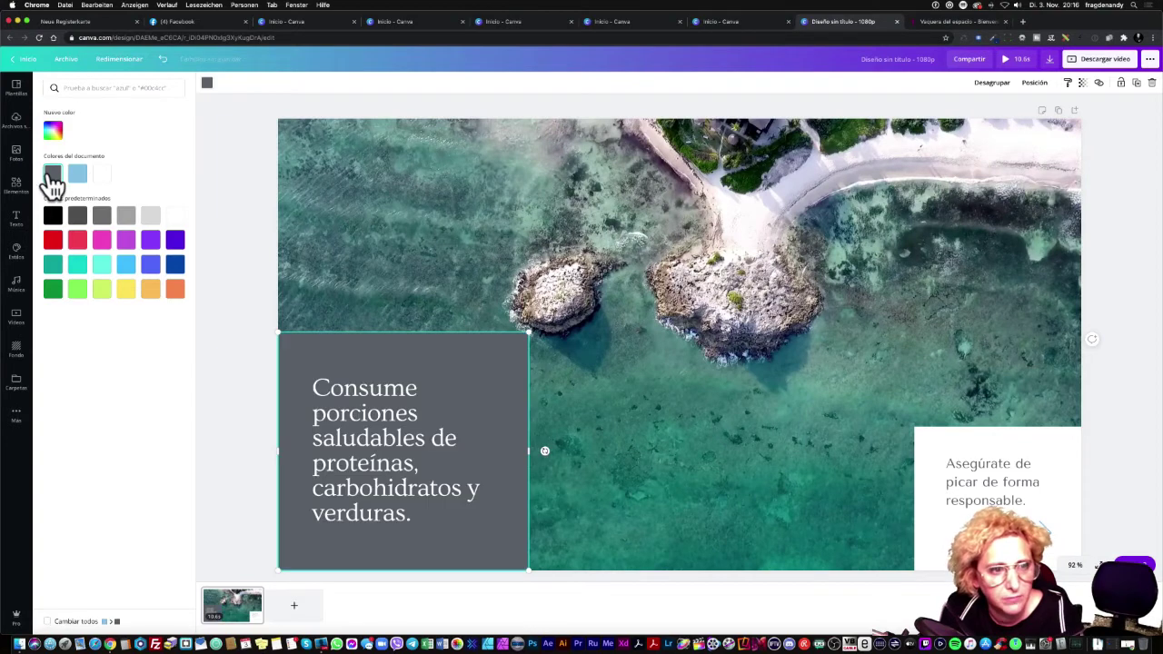
left_click(174, 218)
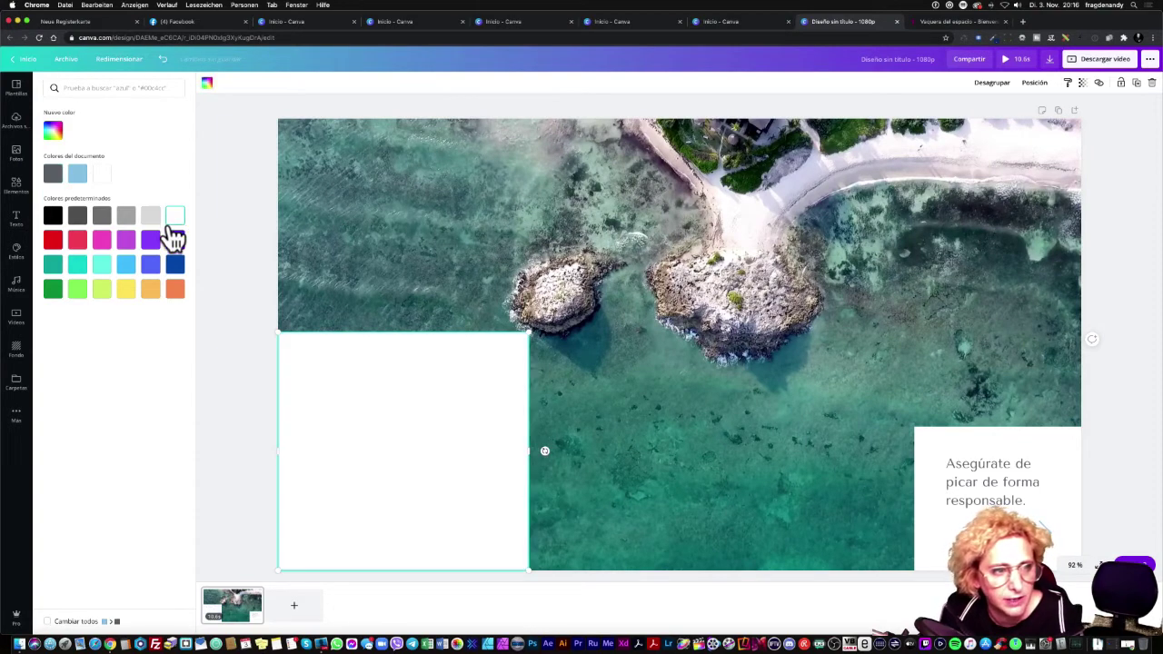
left_click(53, 217)
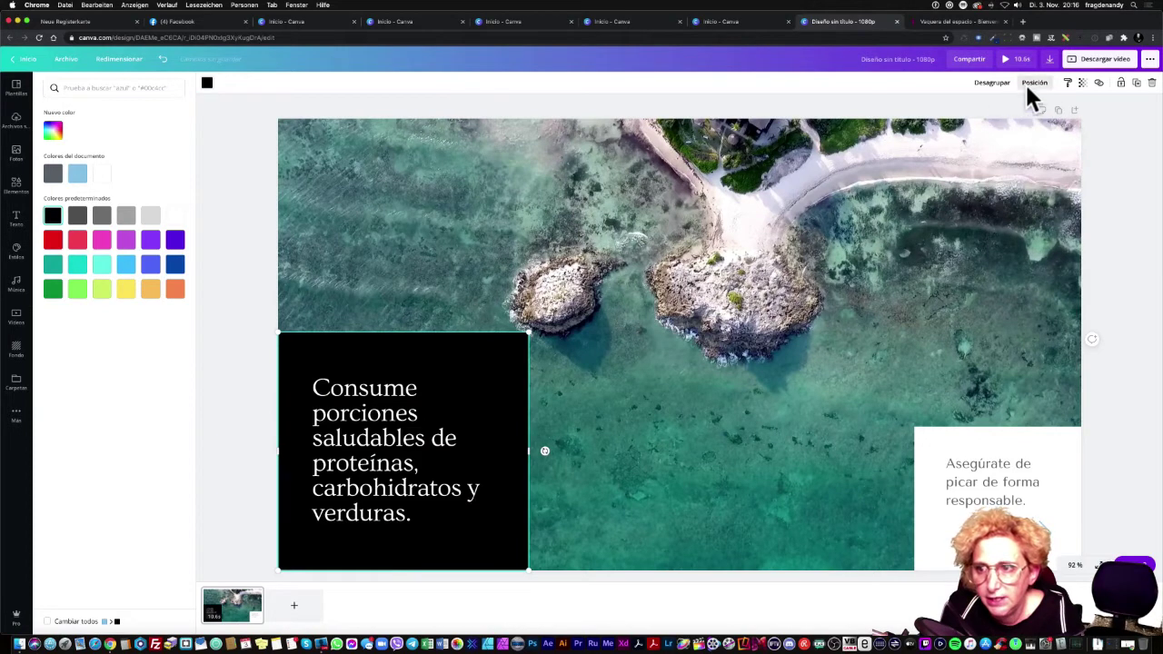
- Set the transparency of the black text box group to 43 and select the background video
left_click(1082, 84)
left_click_drag(1038, 112, 1027, 118)
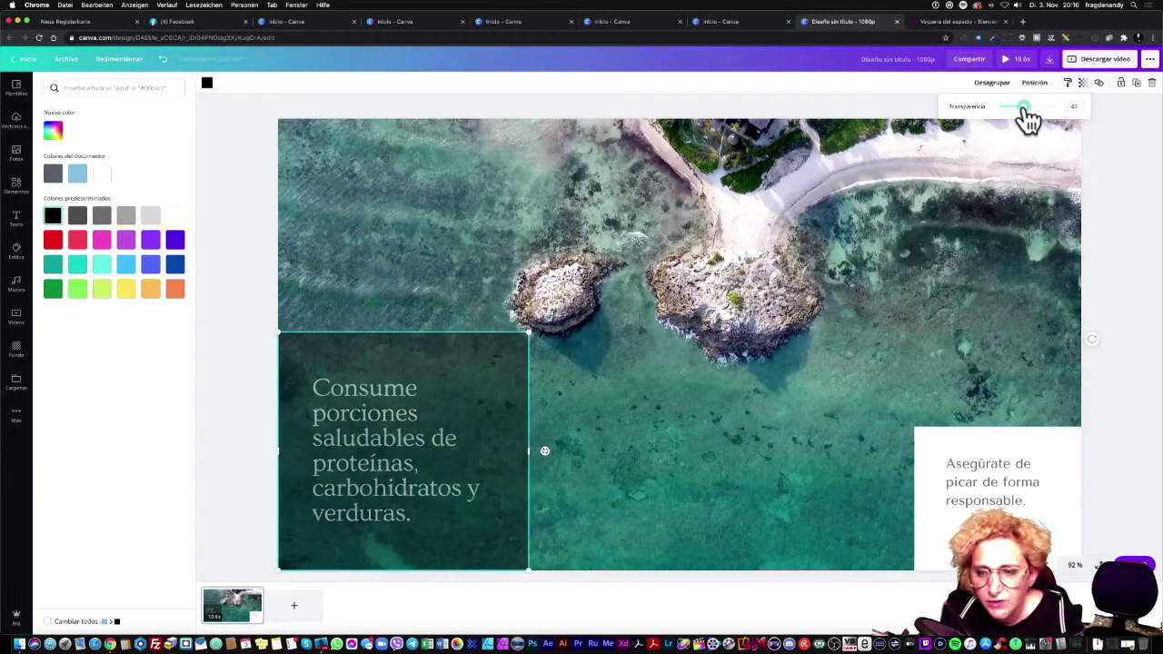
left_click(745, 445)
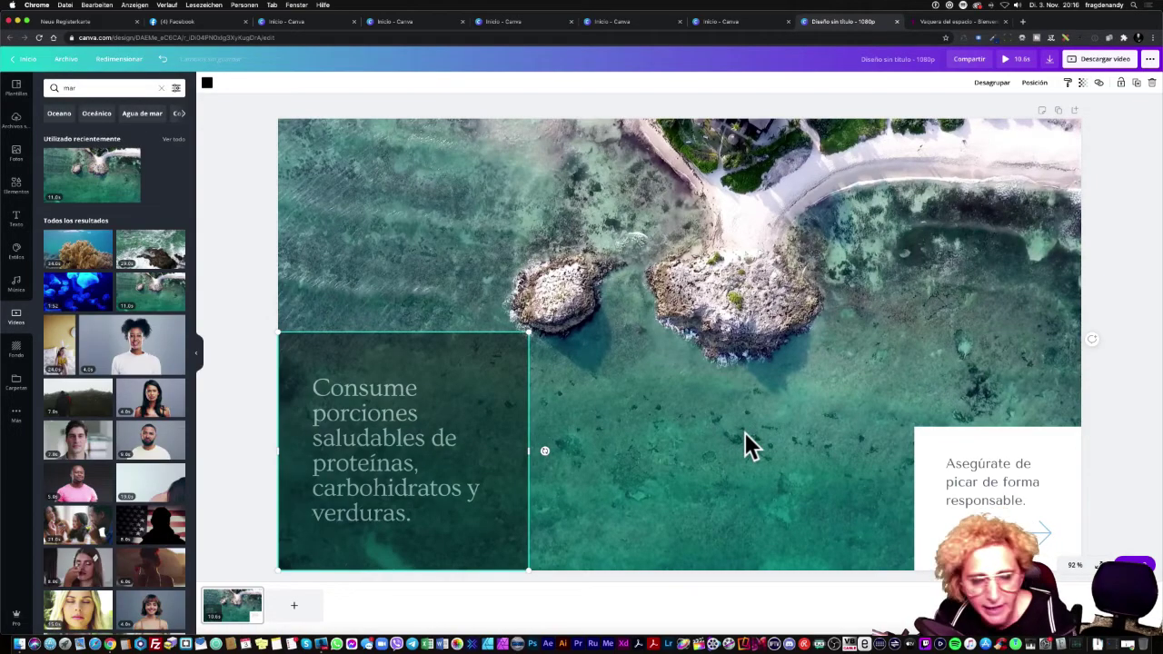
left_click(688, 437)
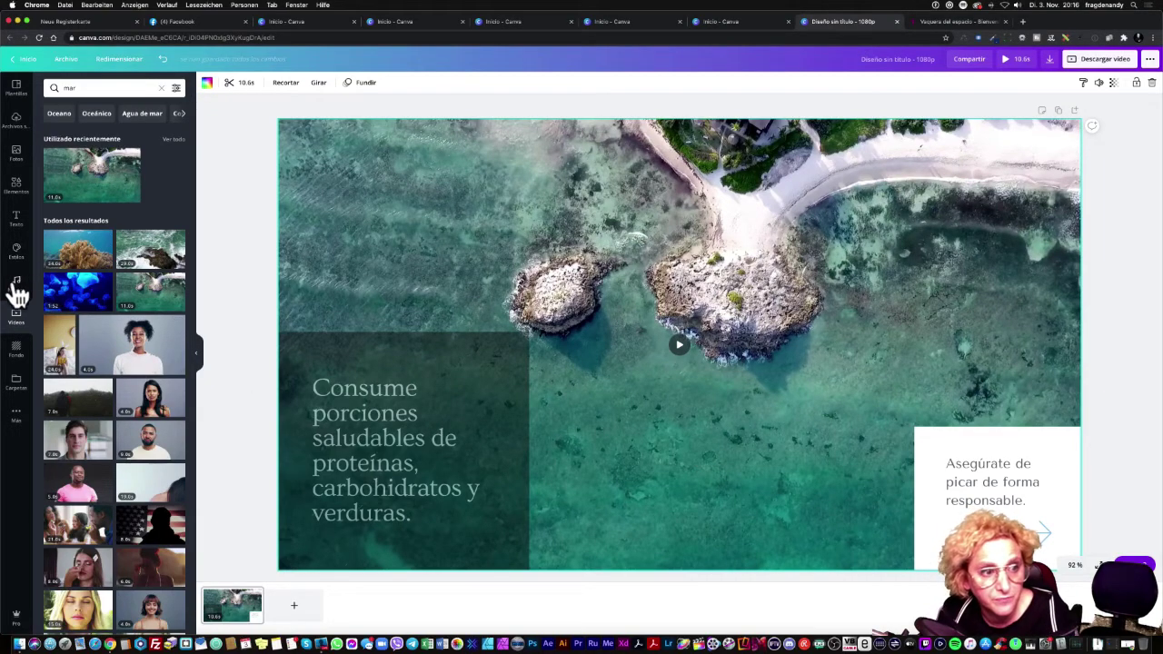
- Preview the Ghoul Disco track in the music library and return to the home page
left_click(17, 289)
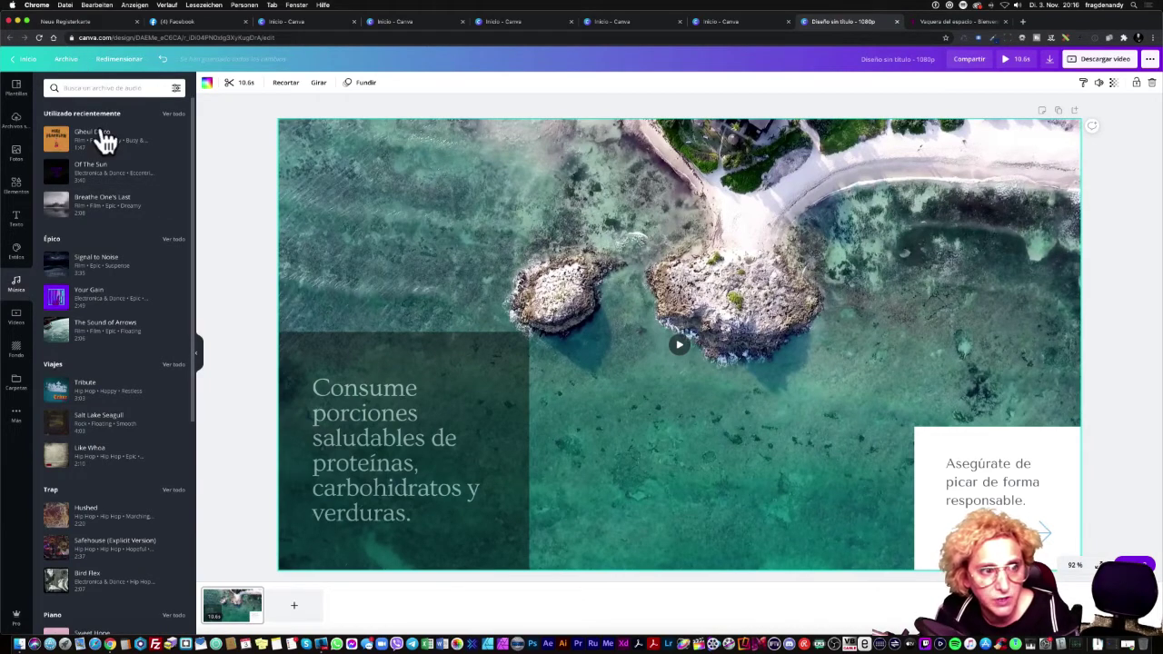
left_click(56, 141)
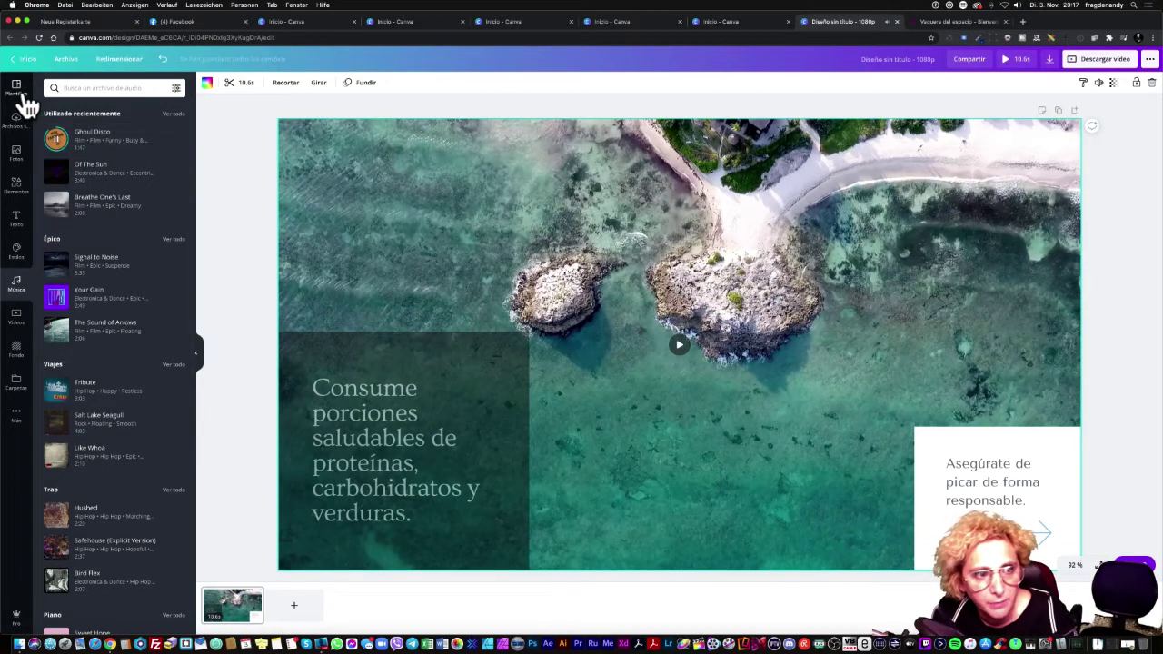
left_click(18, 62)
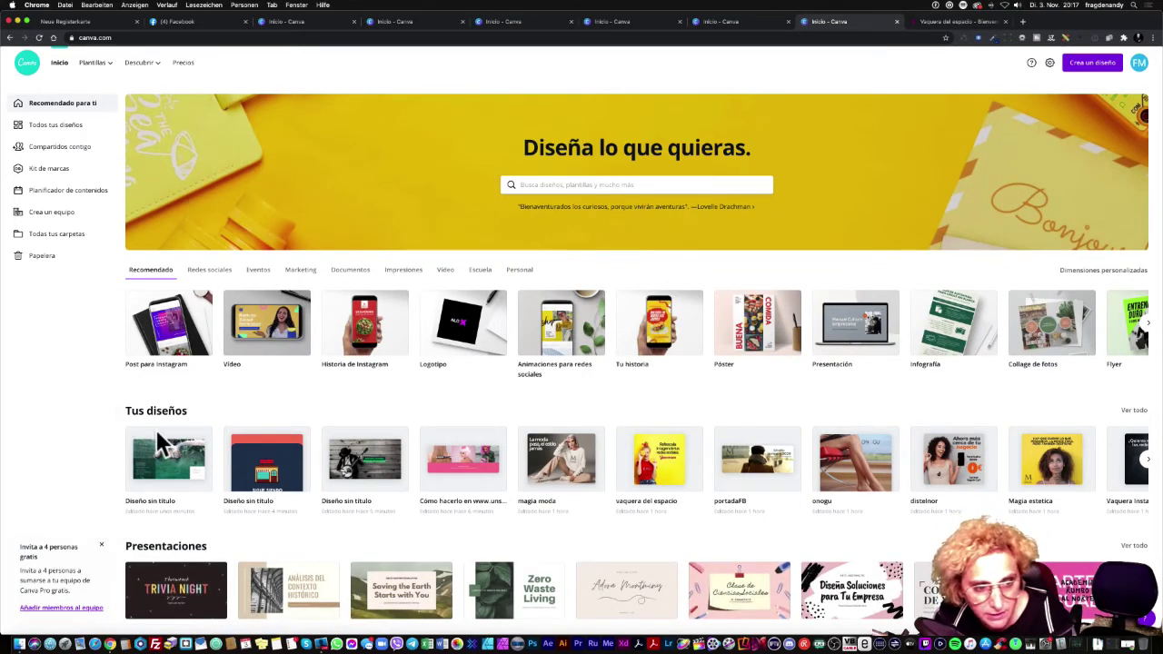
left_click(202, 438)
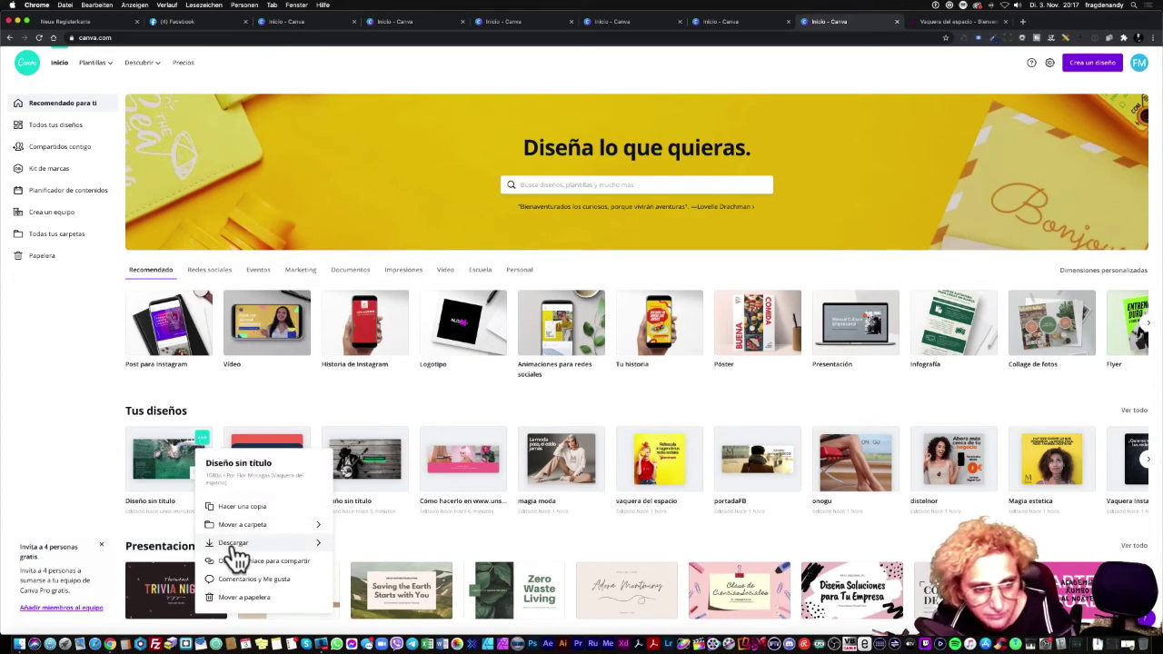
left_click(233, 598)
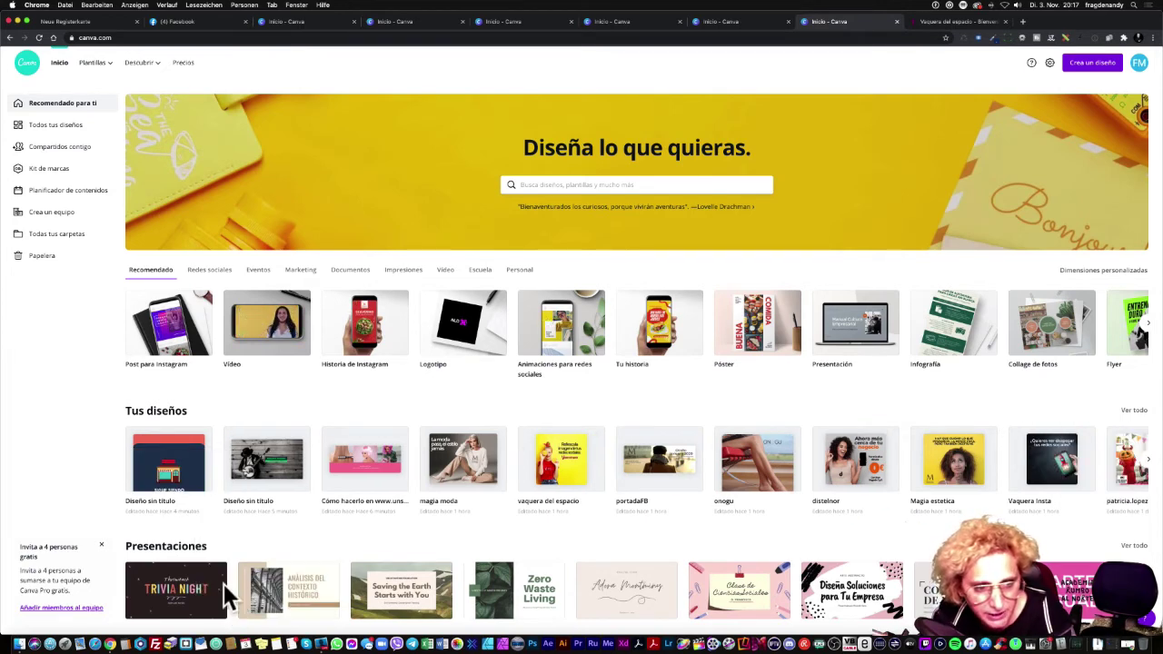
left_click(199, 438)
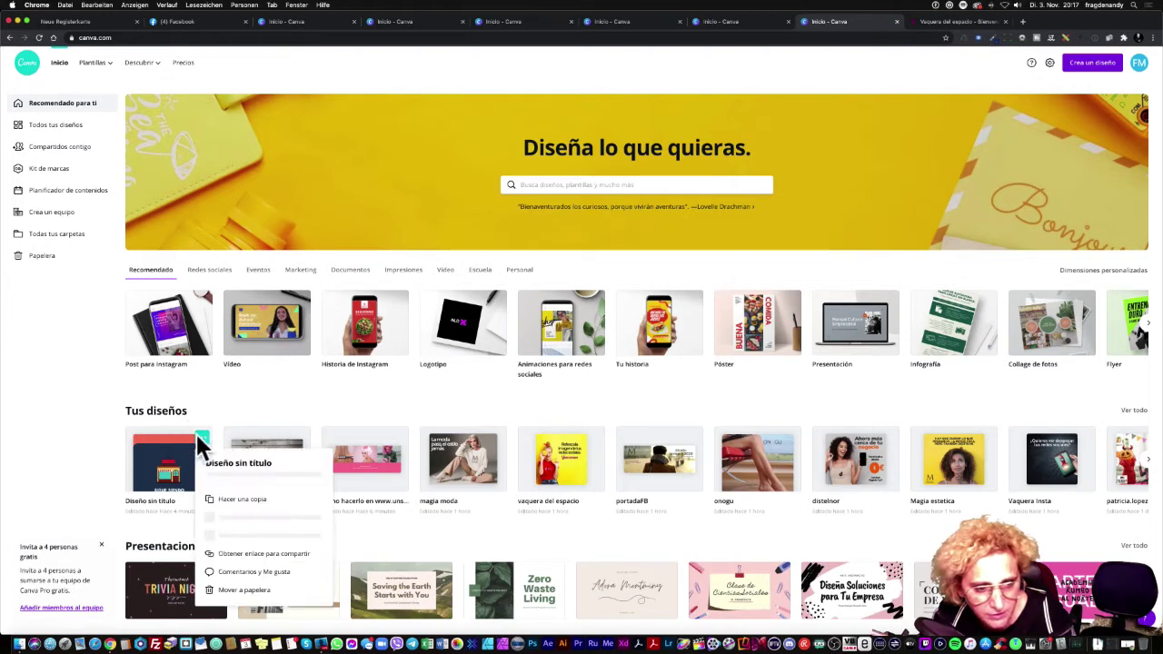
left_click(223, 618)
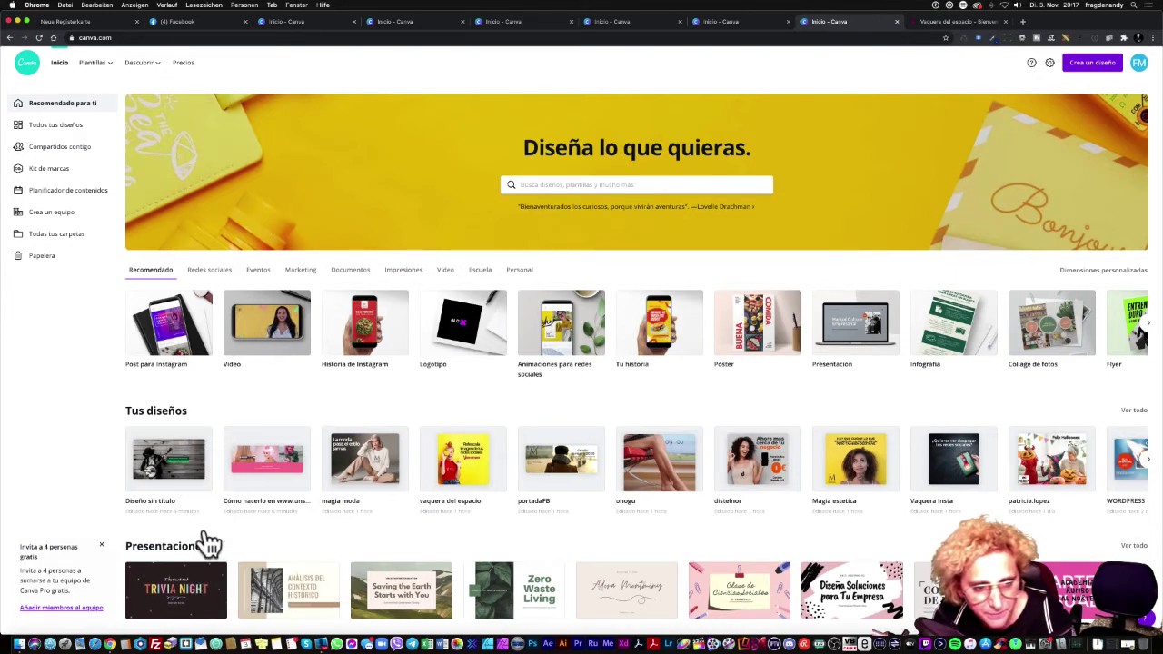
left_click(201, 440)
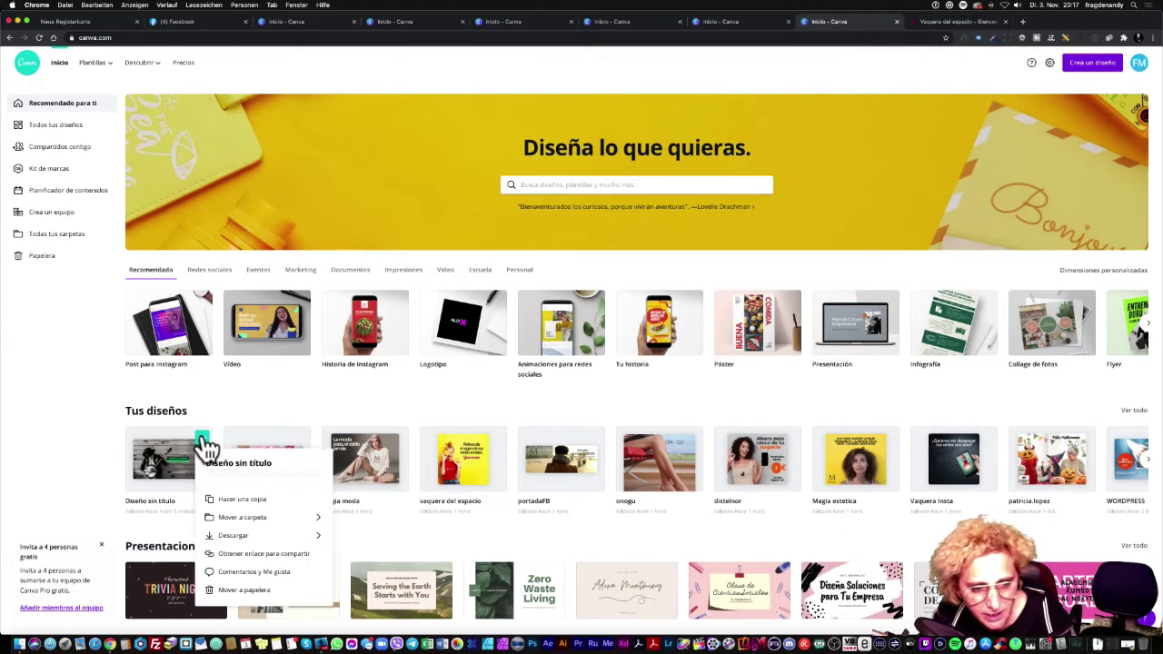
left_click(227, 598)
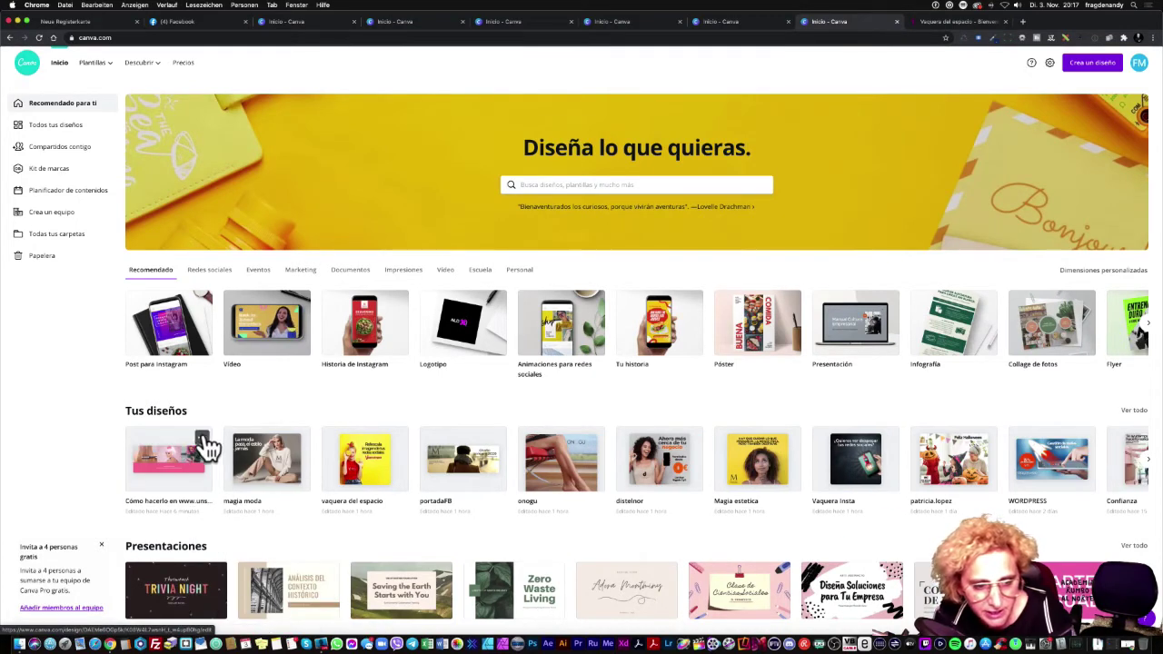
left_click(205, 442)
left_click(232, 603)
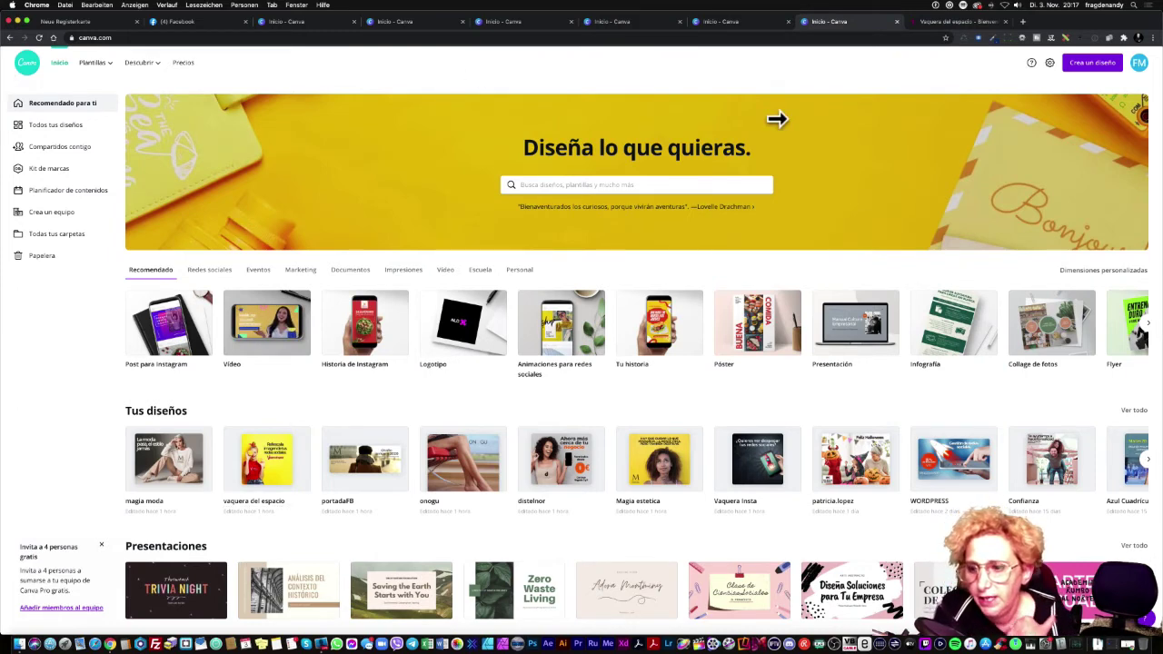
- Look through the suggested design types, search them for "portada", and close the list without creating a design
left_click(1093, 82)
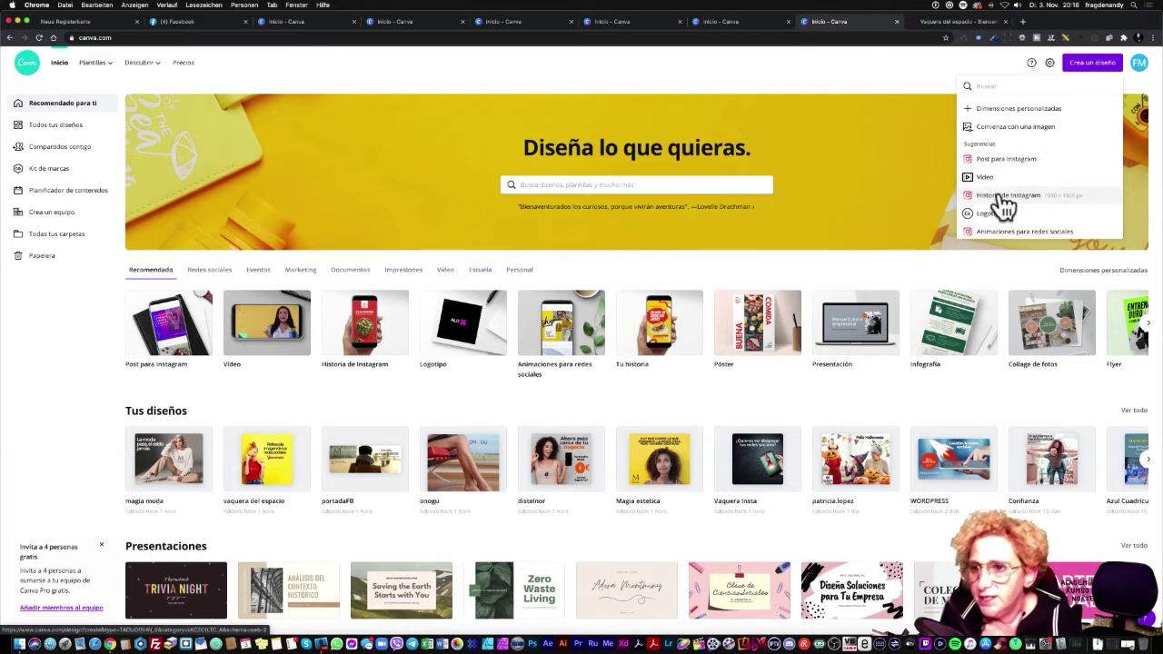
scroll(1004, 207, "down", 3)
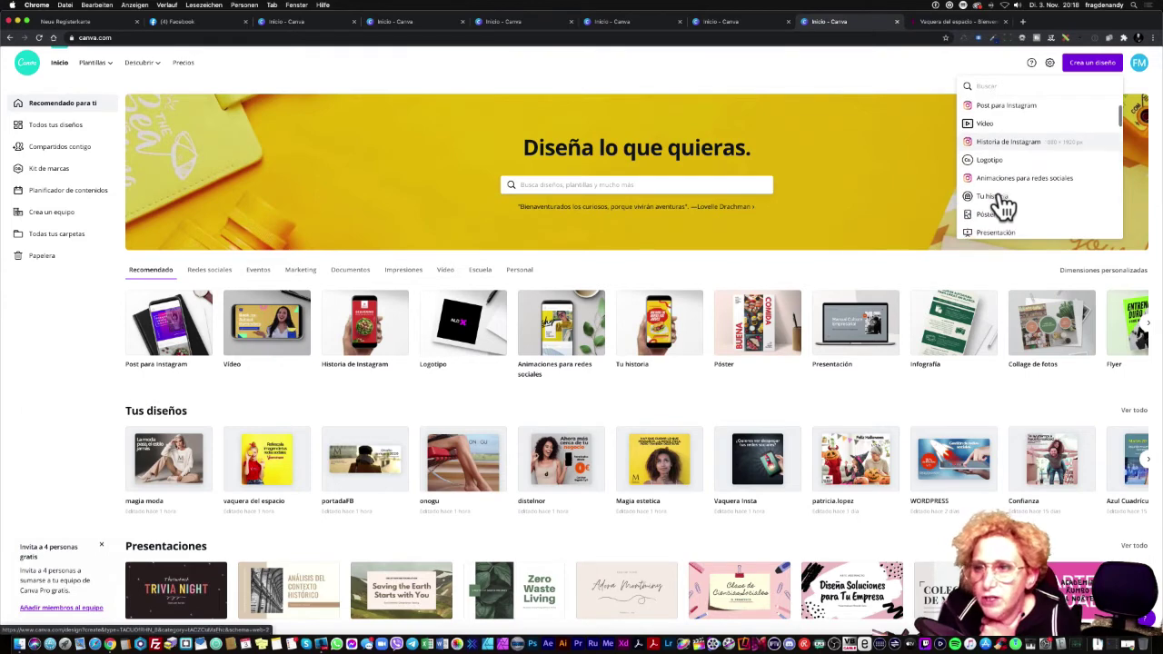
scroll(1004, 207, "up", 3)
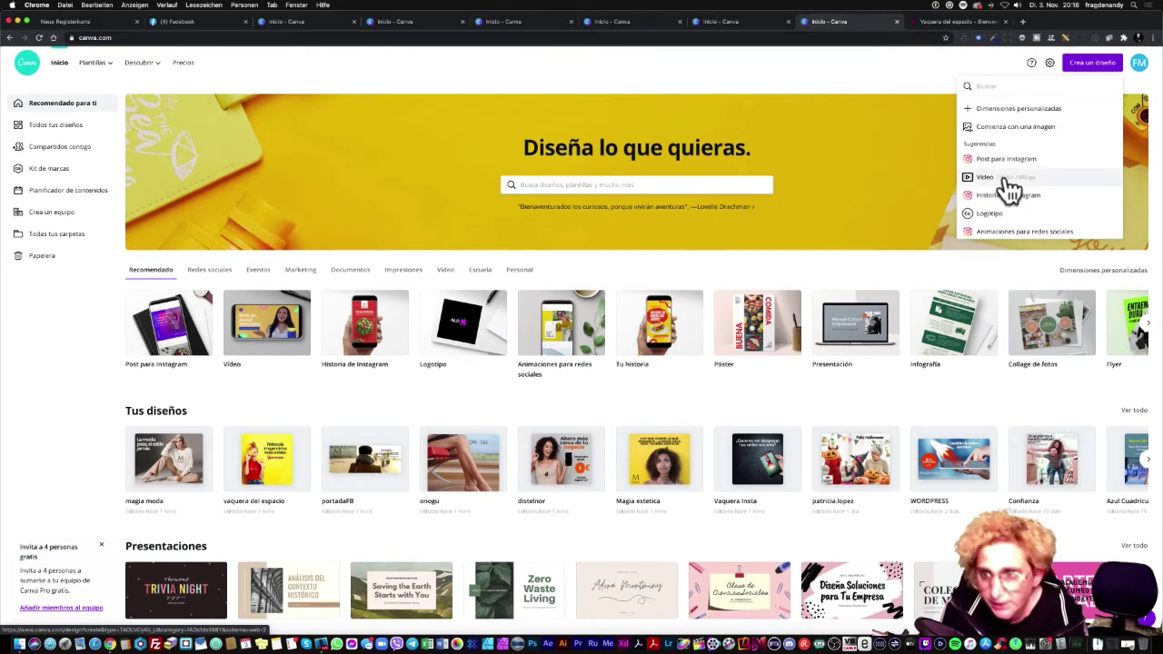
type("portada")
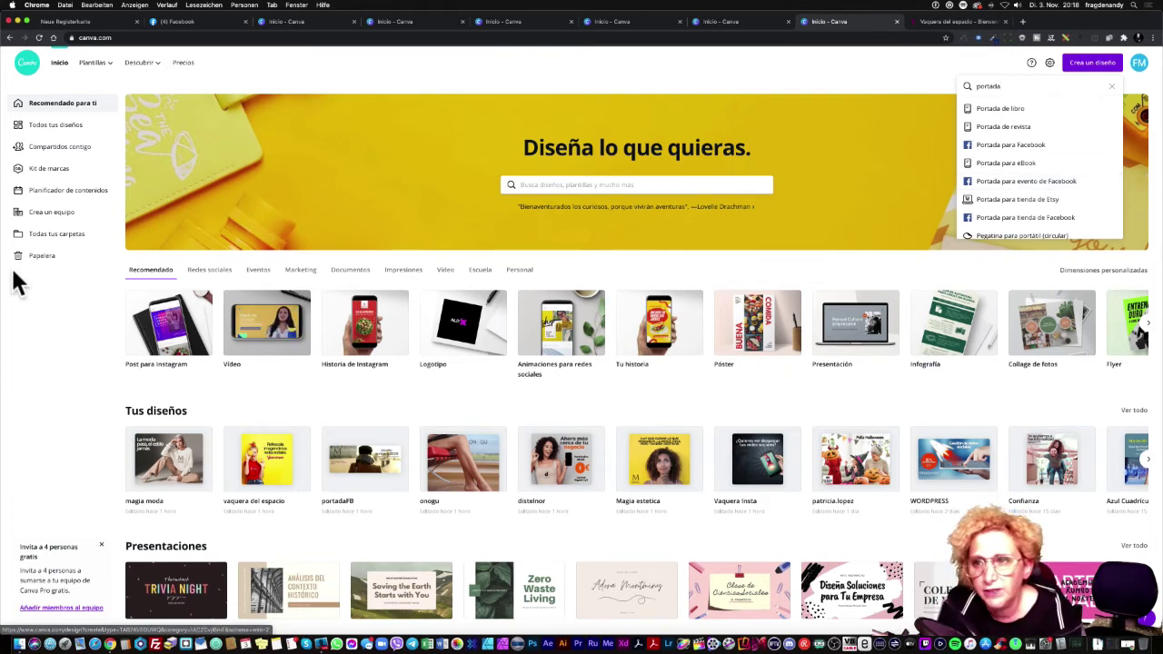
left_click(54, 338)
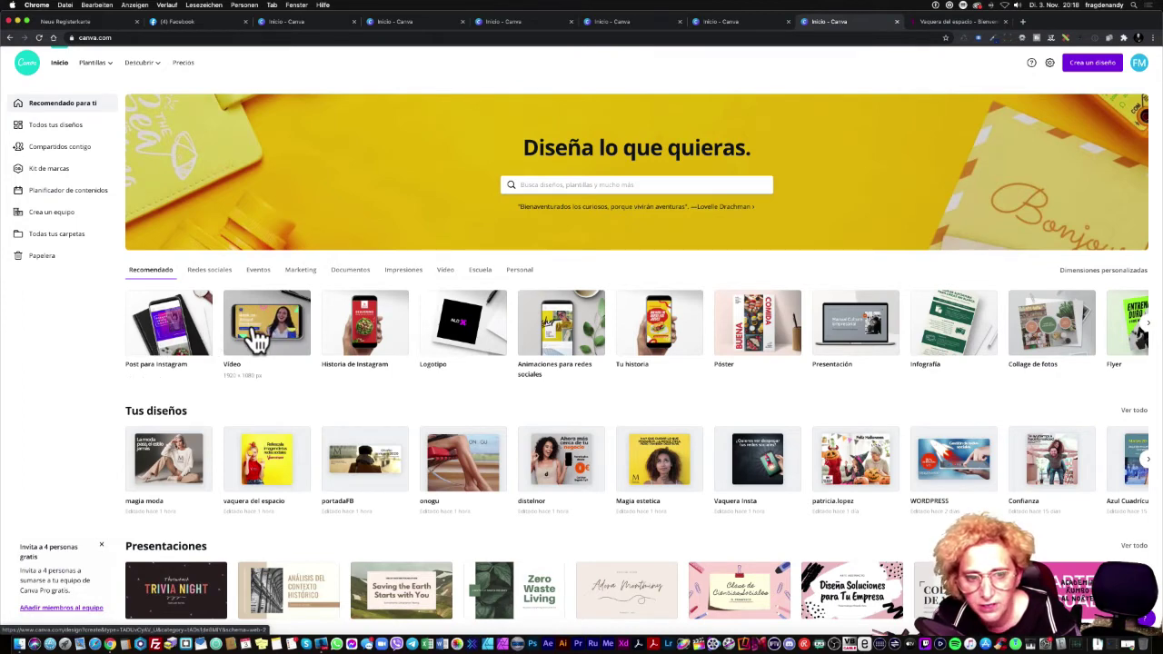
- Create an Instagram story design, apply the black and pink SALE template, and return to the home page
left_click(380, 344)
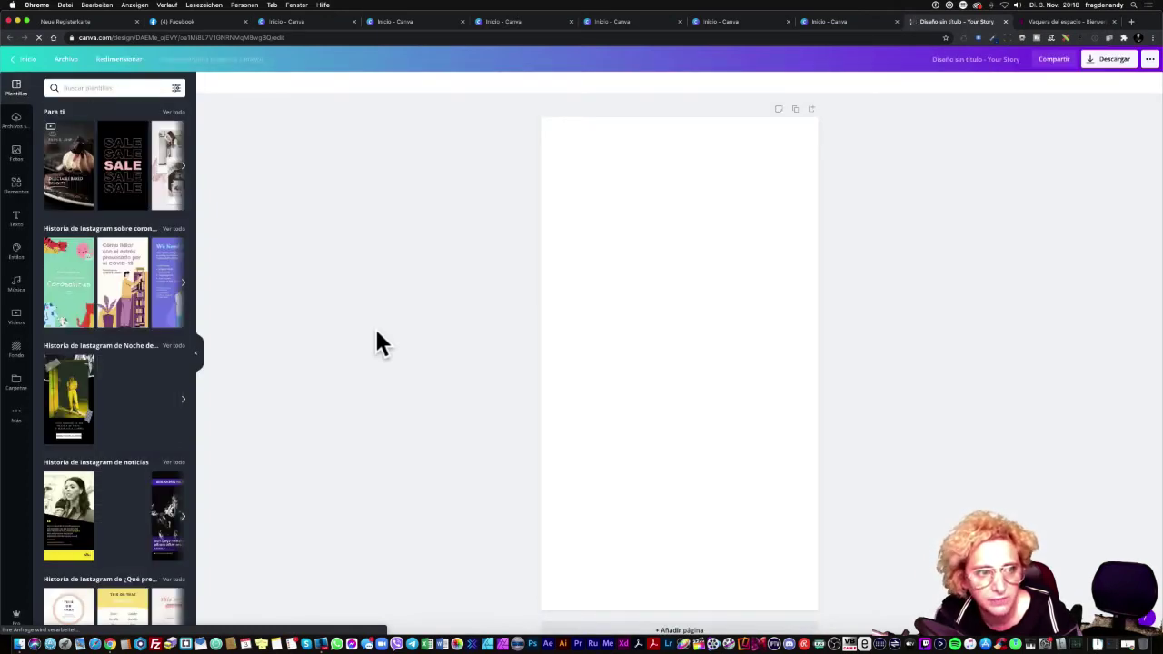
left_click(129, 171)
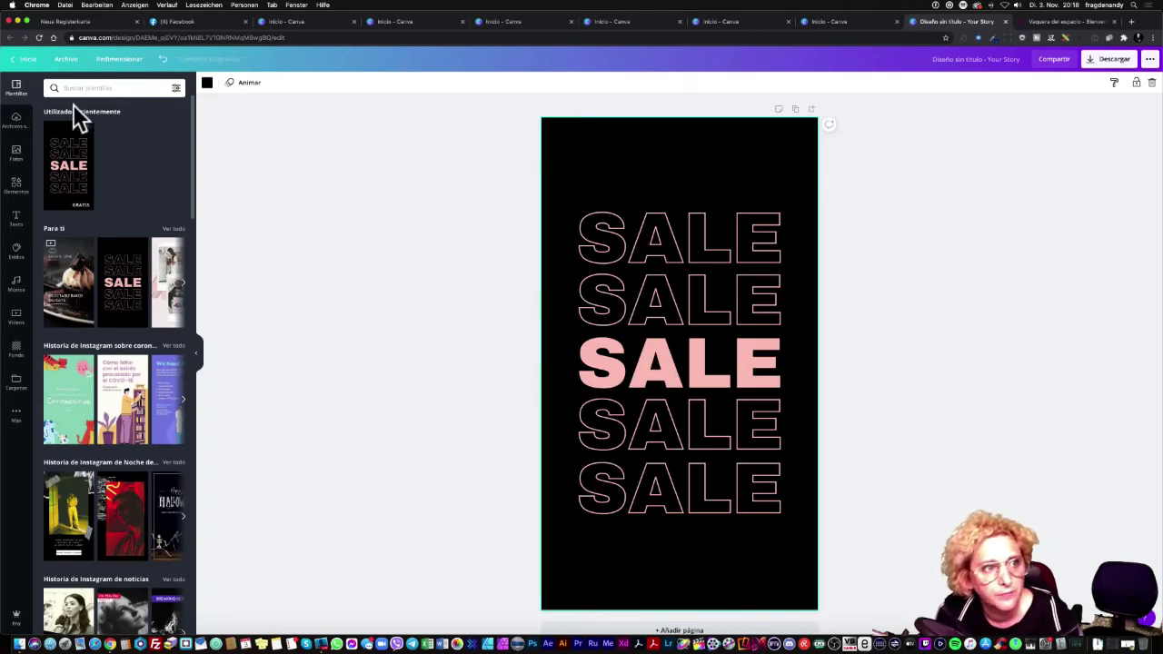
left_click(14, 62)
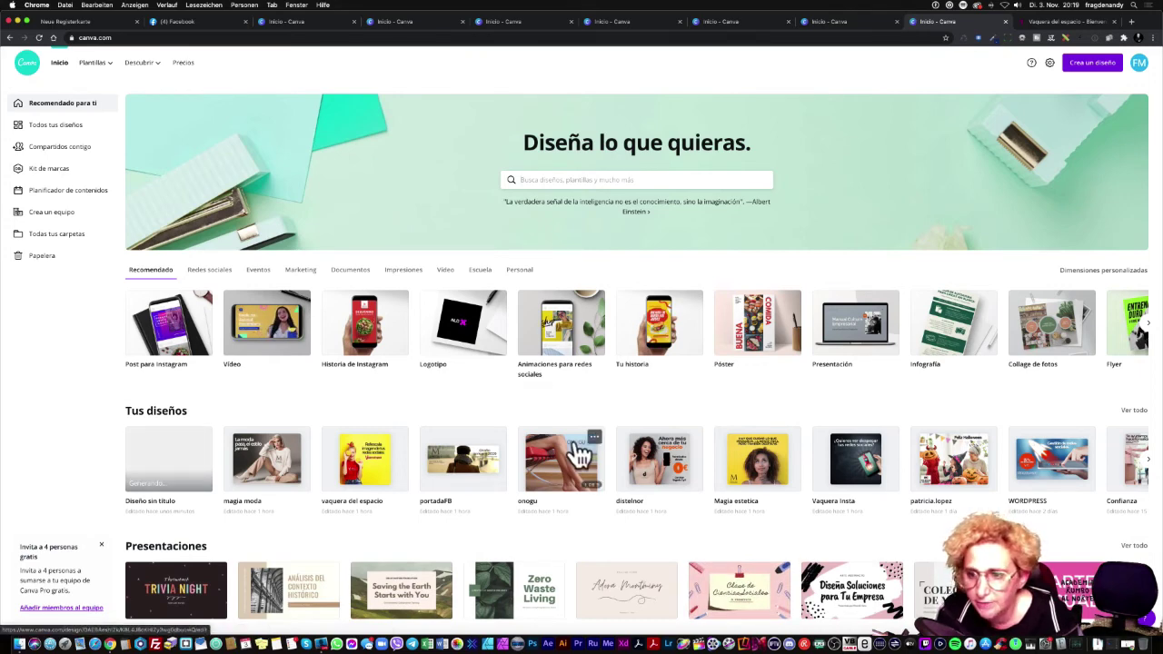
- Create an infographic design, apply the ESENCIAL social media template, and return to the home page
left_click(944, 354)
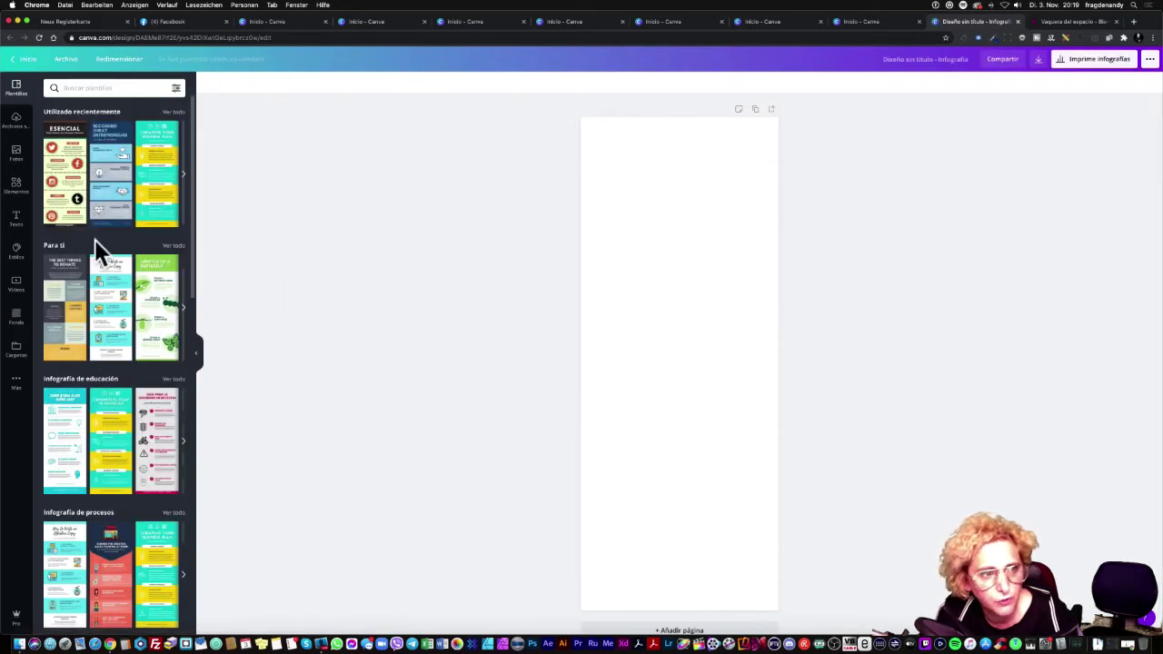
left_click(74, 207)
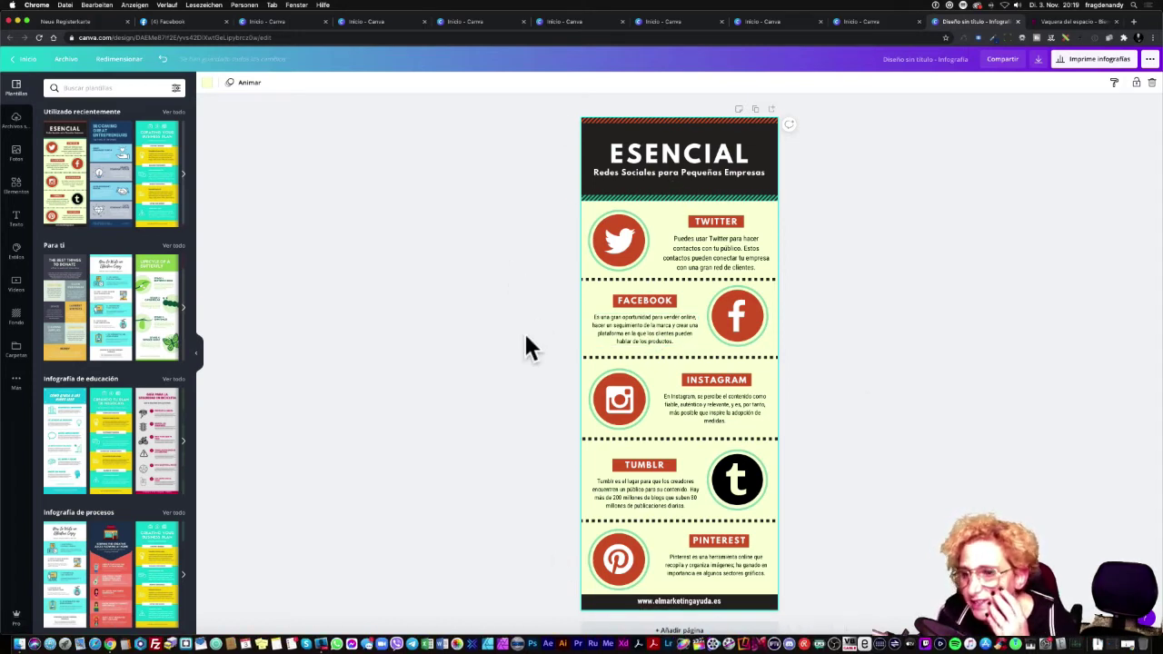
left_click(13, 64)
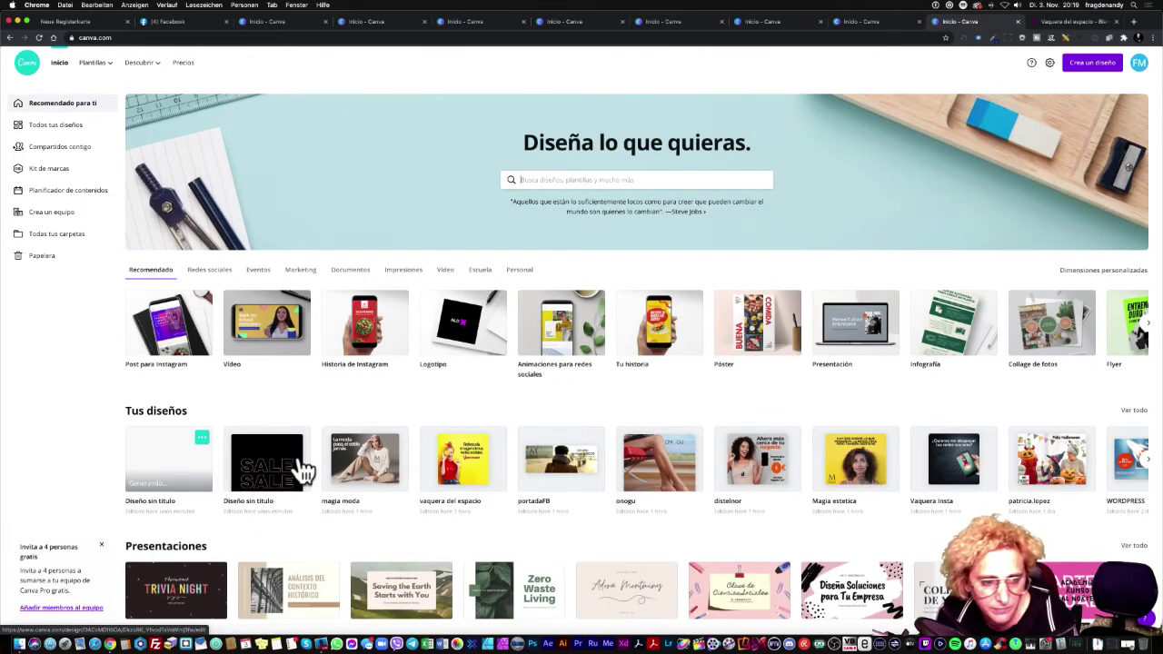
- Move the untitled infographic and the untitled SALE story to the trash
left_click(202, 439)
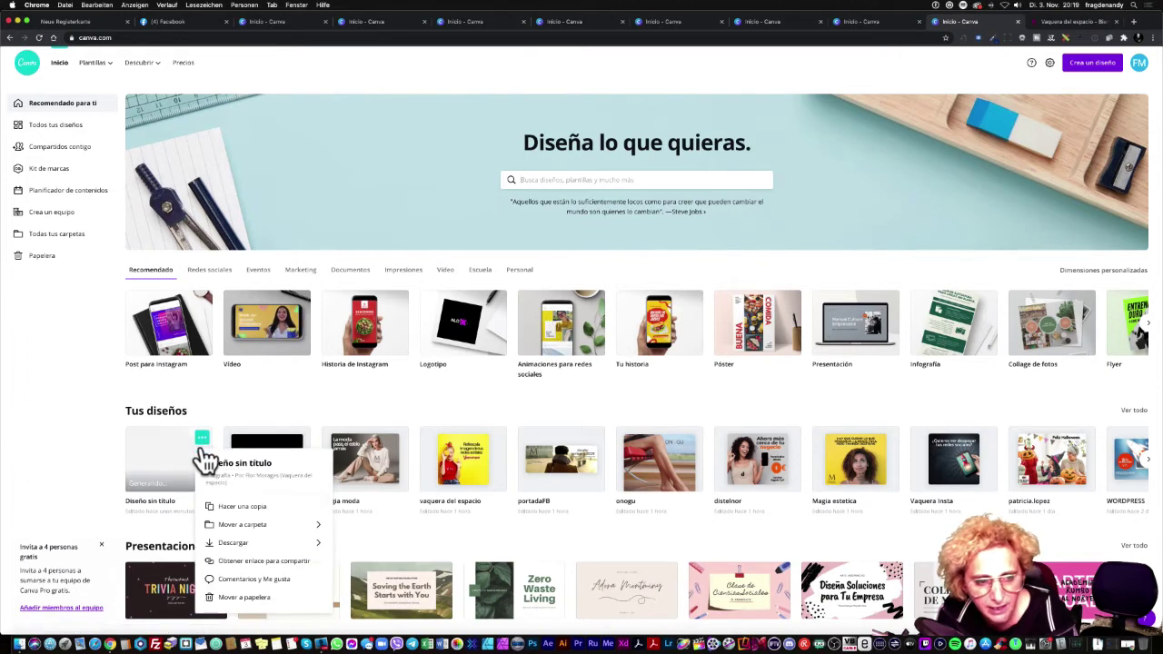
left_click(237, 597)
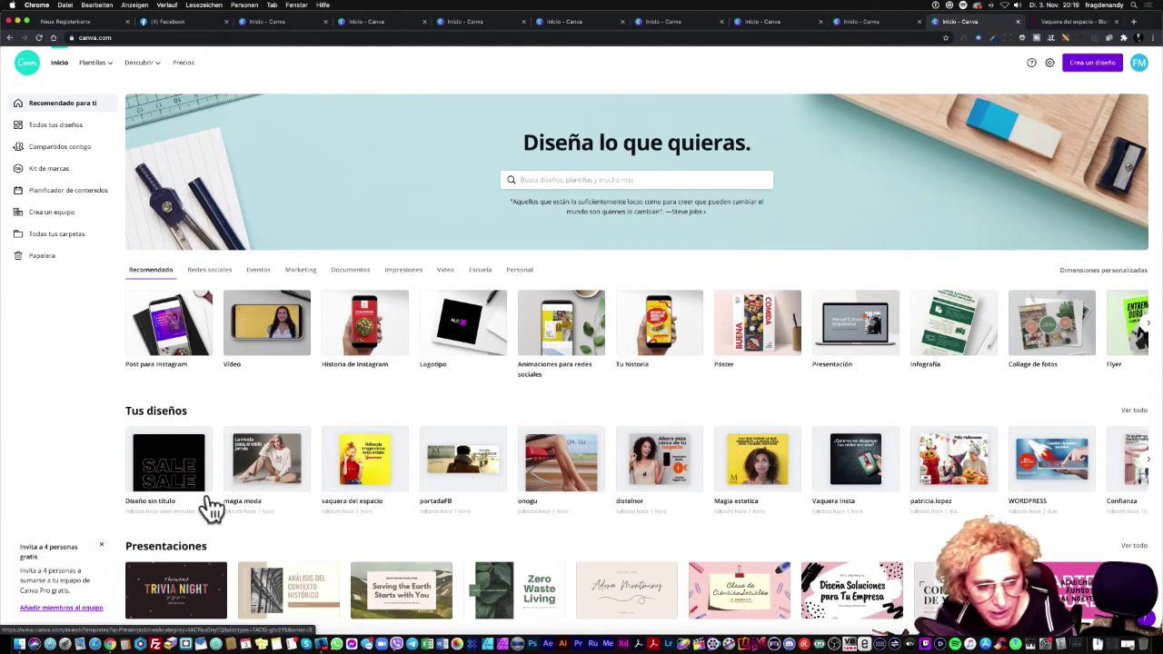
left_click(201, 440)
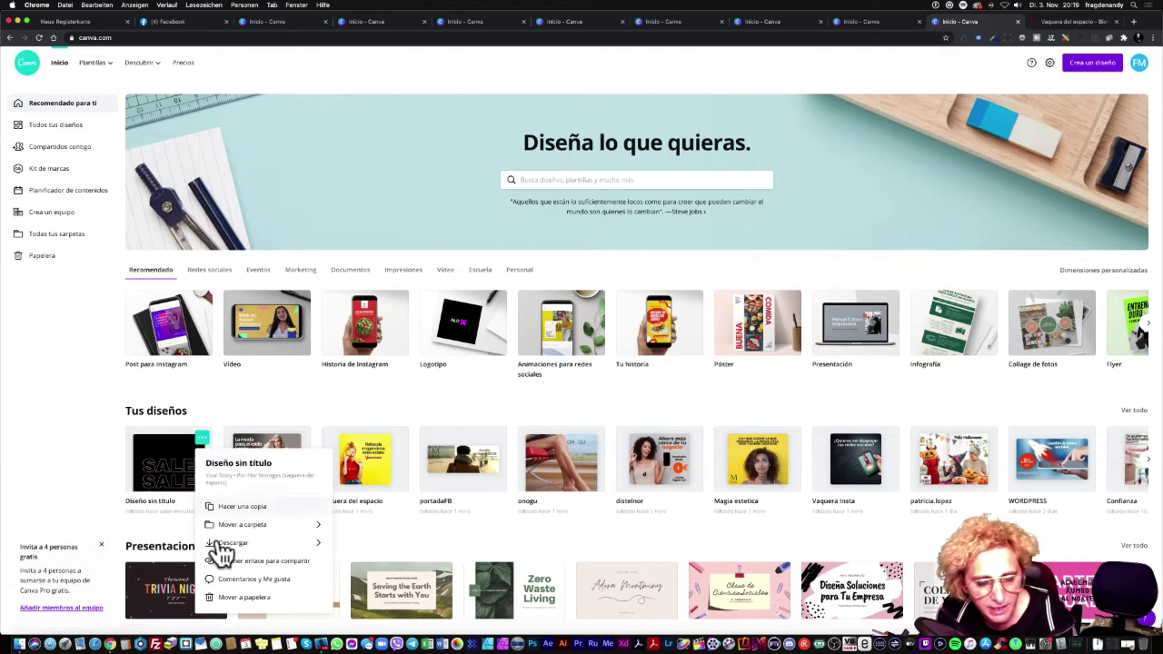
left_click(234, 596)
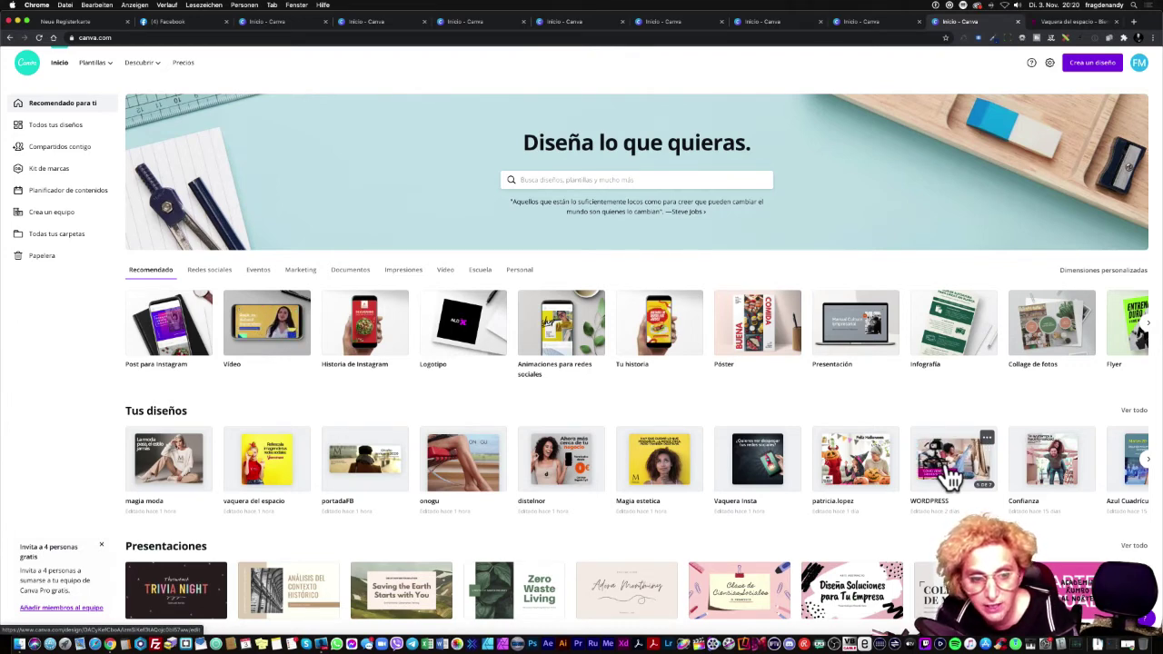
- Open the portadaFB design, look over its first two cover pages, and return to the home page
left_click(372, 472)
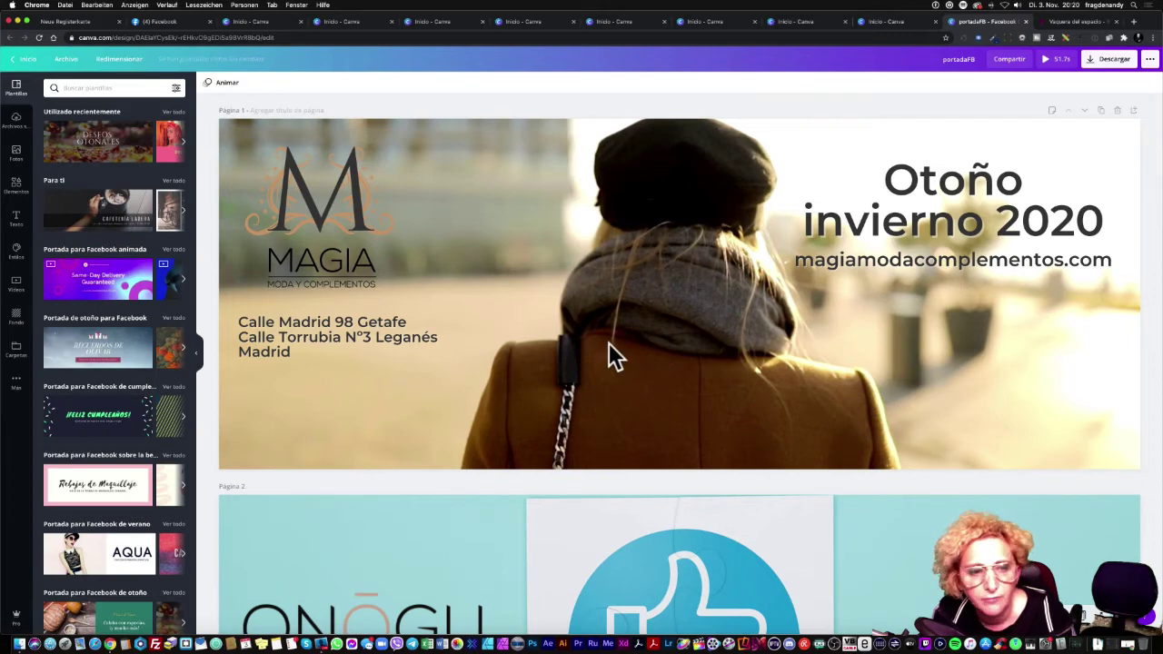
scroll(611, 350, "down", 3)
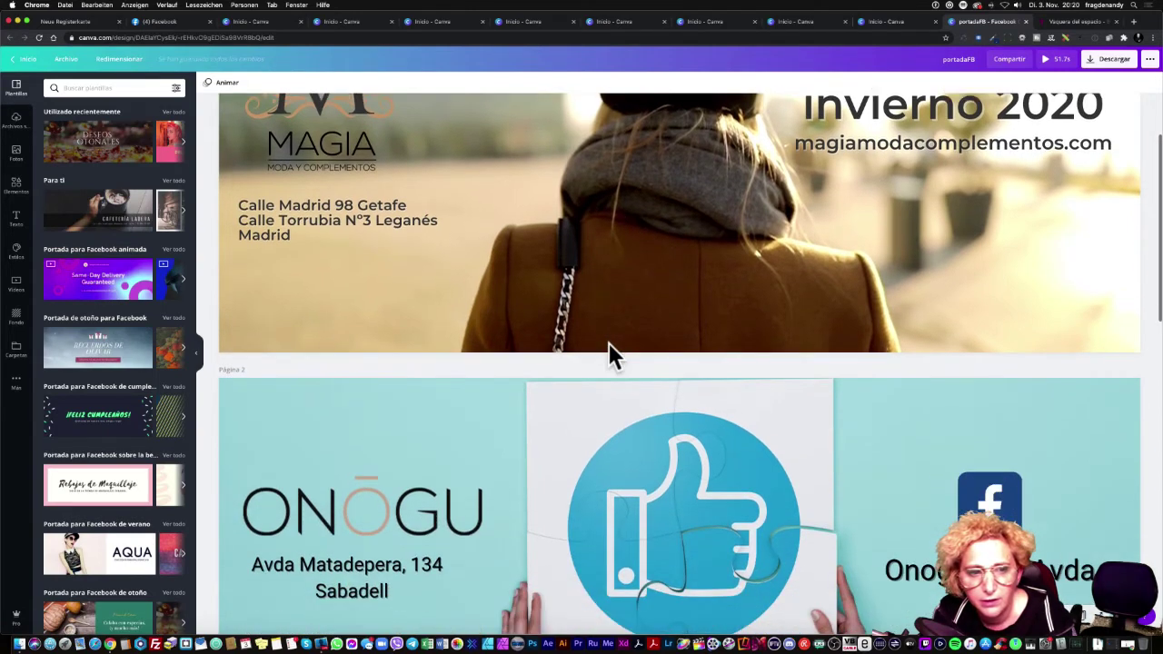
scroll(609, 354, "up", 3)
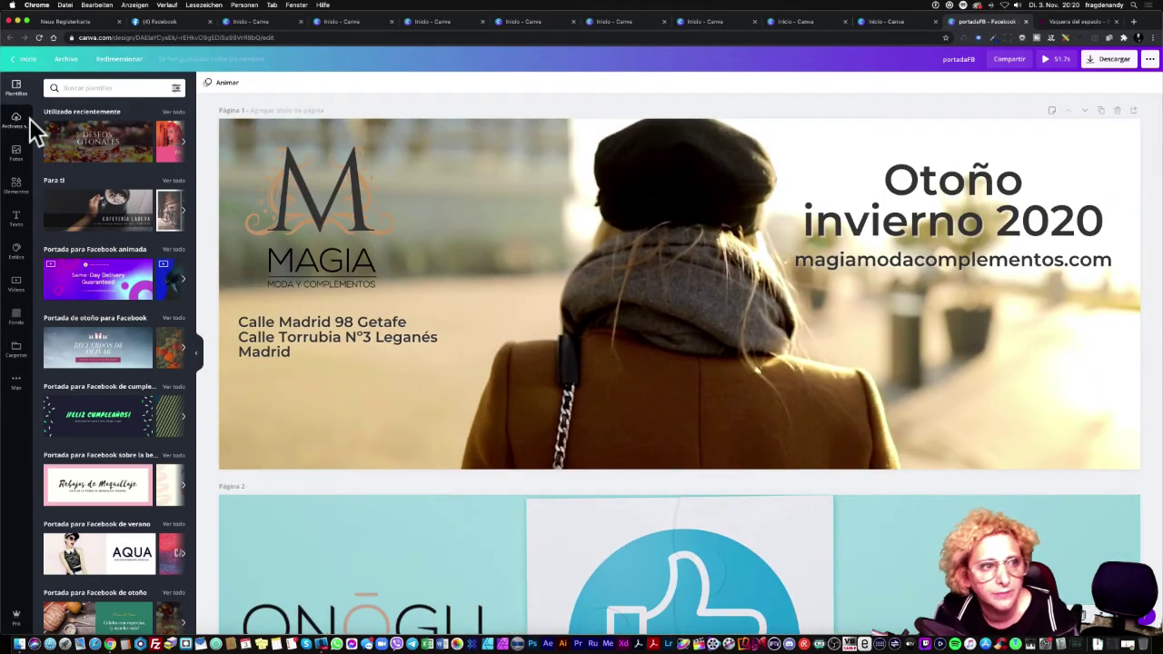
left_click(16, 60)
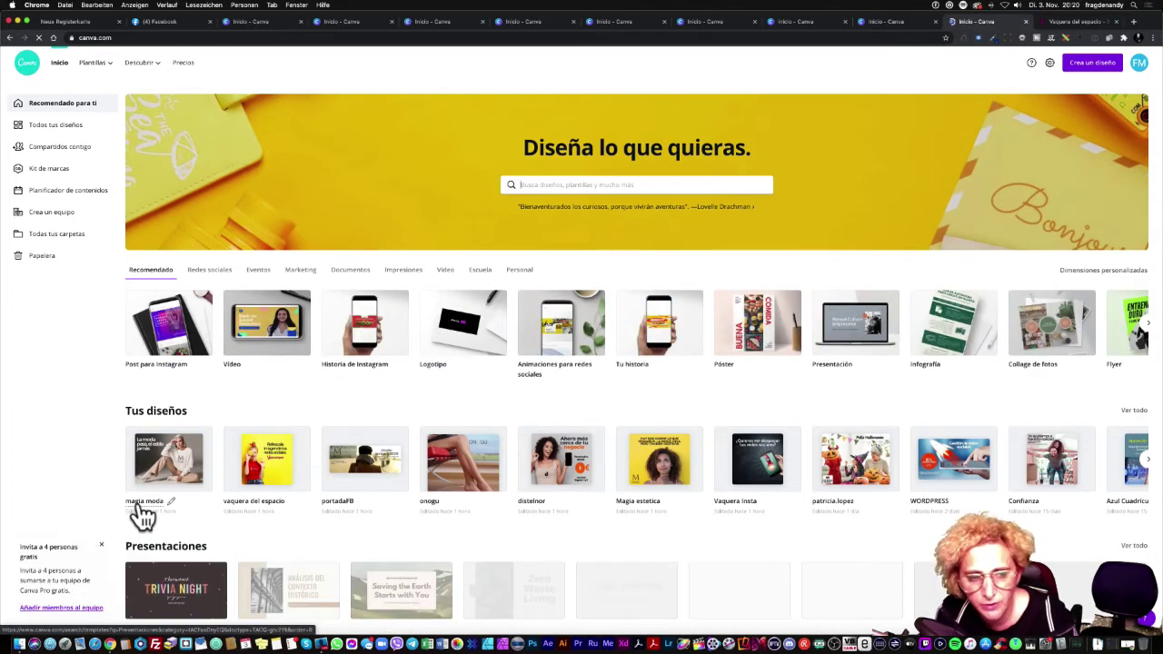
- Open the magia moda design, inspect the quote text on page 2, and select that page's empty white background
left_click(168, 481)
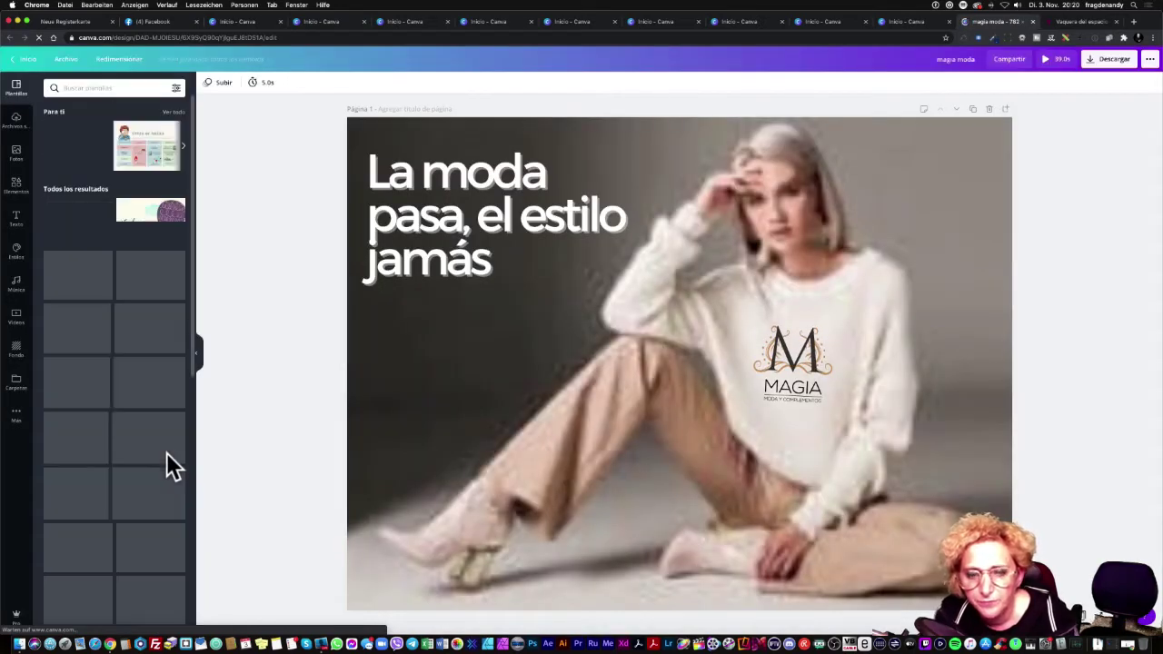
scroll(454, 471, "down", 5)
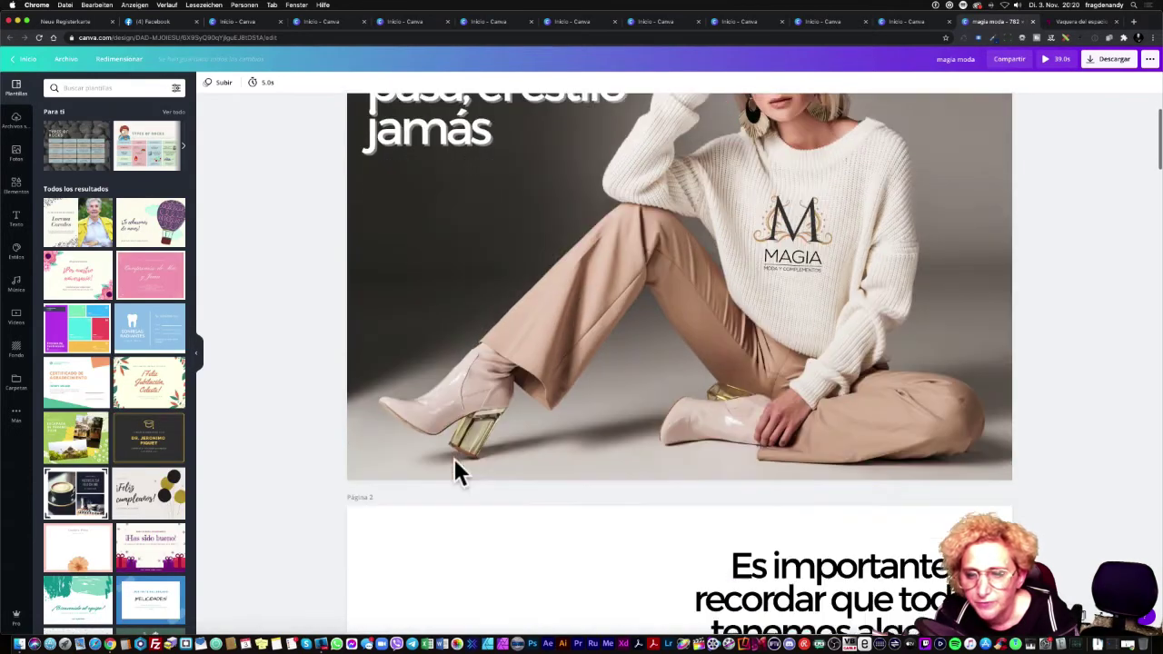
scroll(454, 462, "down", 3)
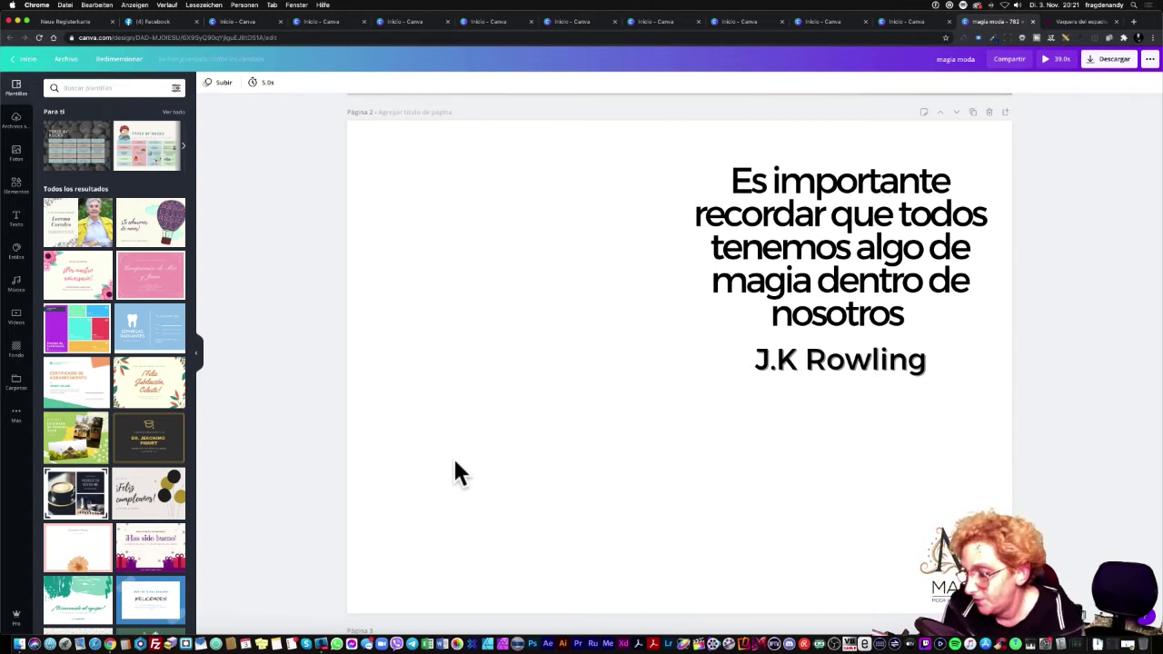
left_click(898, 243)
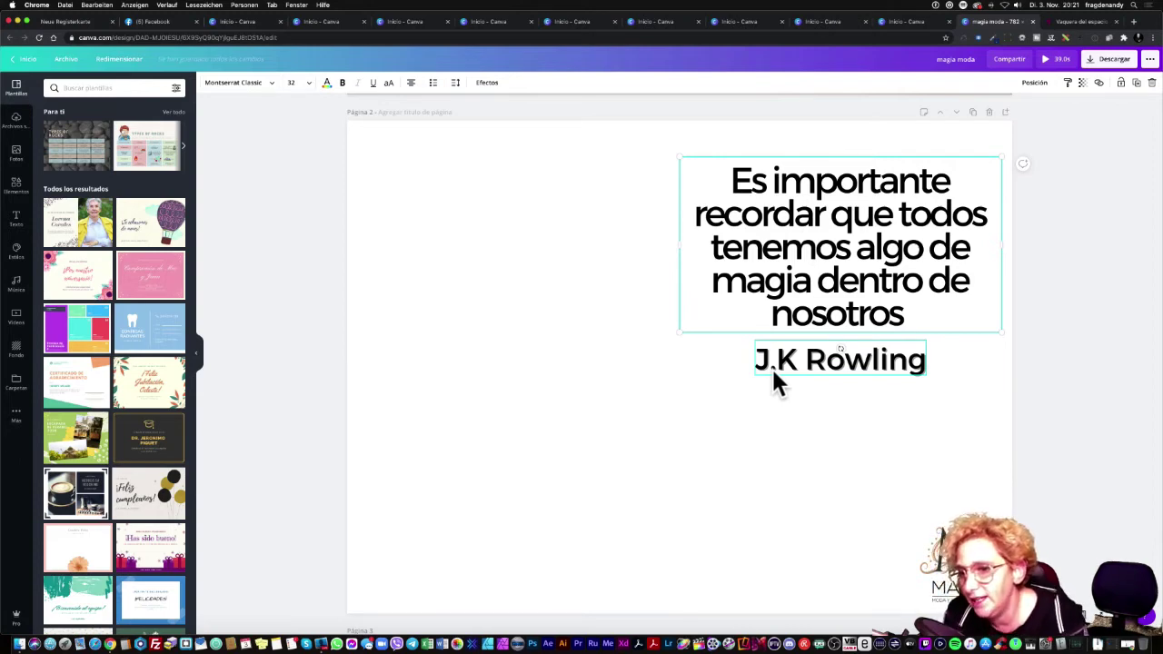
left_click(579, 368)
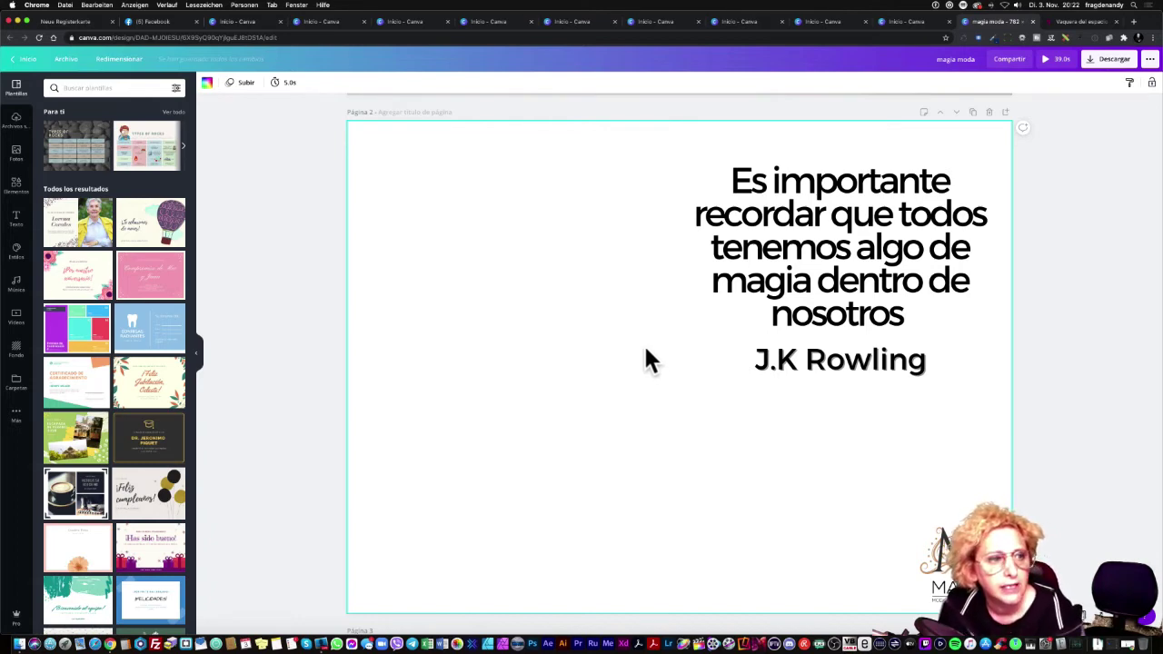
- Search the photo library for "magia"
left_click(17, 162)
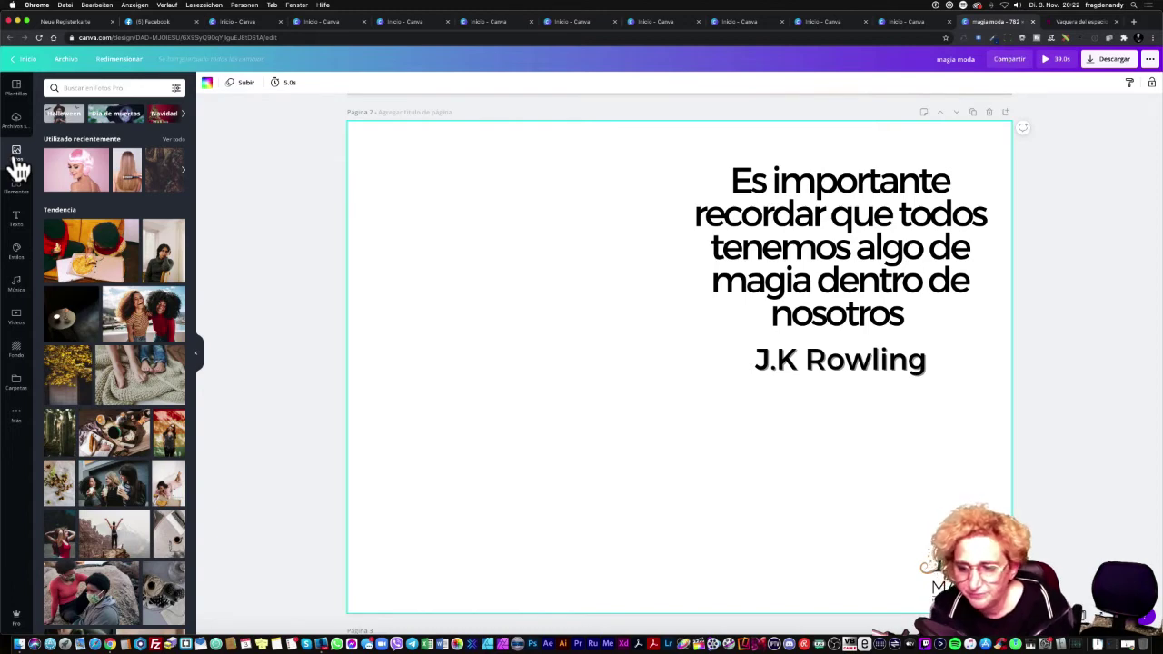
left_click(119, 88)
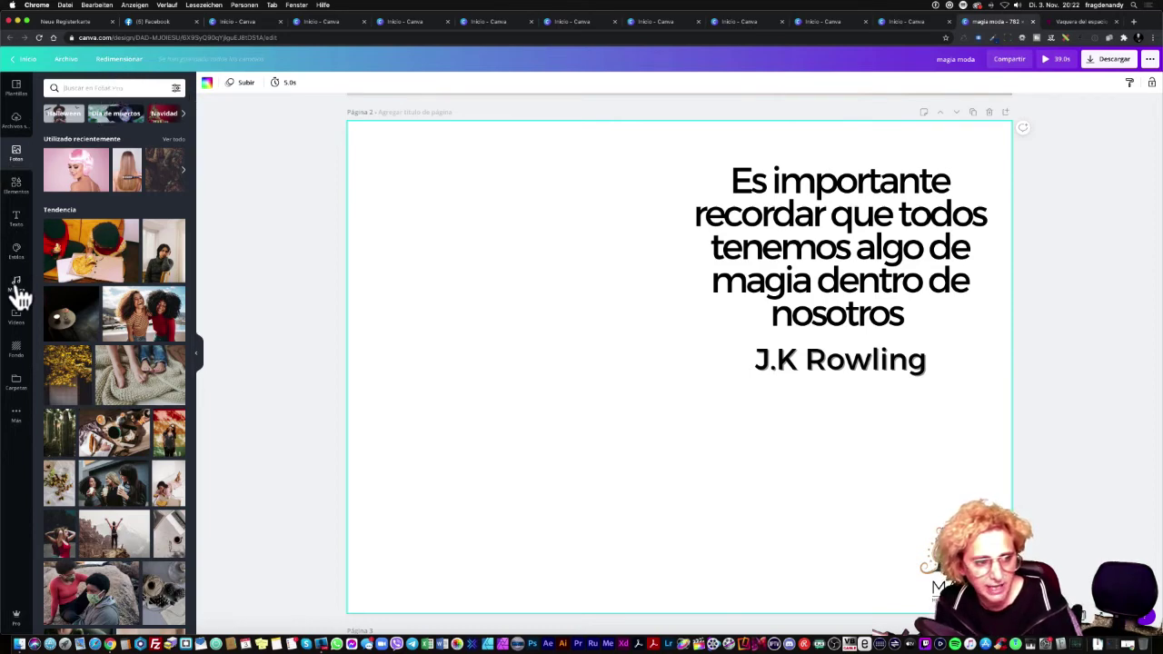
left_click(17, 160)
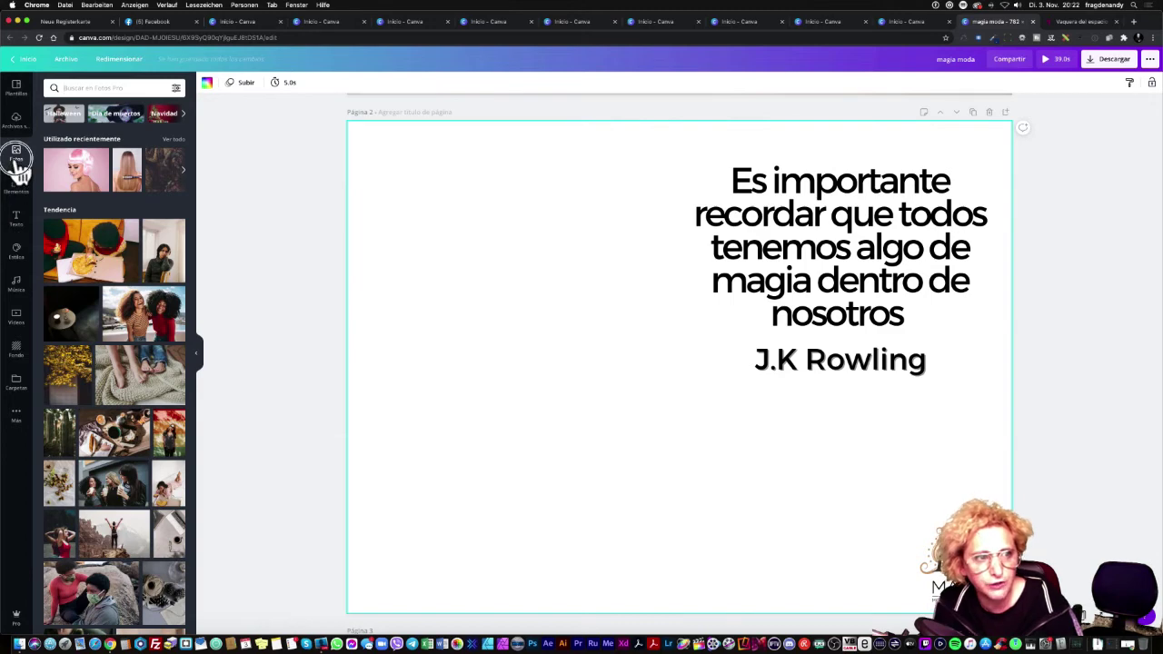
left_click(104, 87)
type("magia")
key("Return")
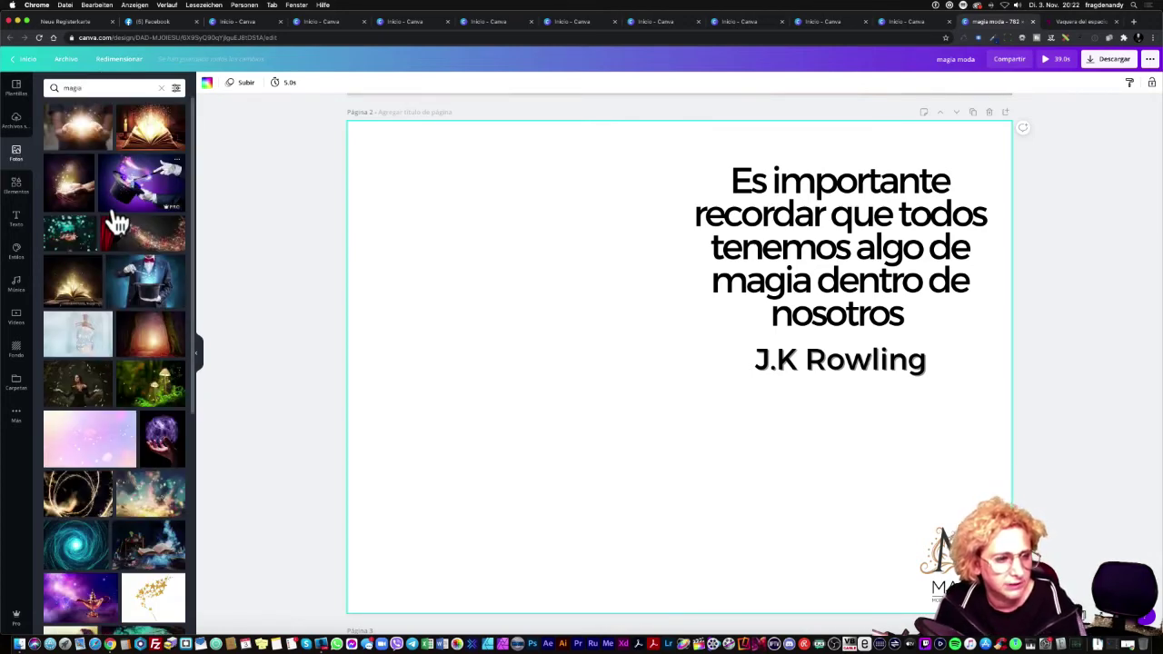
- Add the photo of the woman blowing golden sparkles from the magia results to page 2 and enlarge it to fill the page
scroll(122, 291, "down", 5)
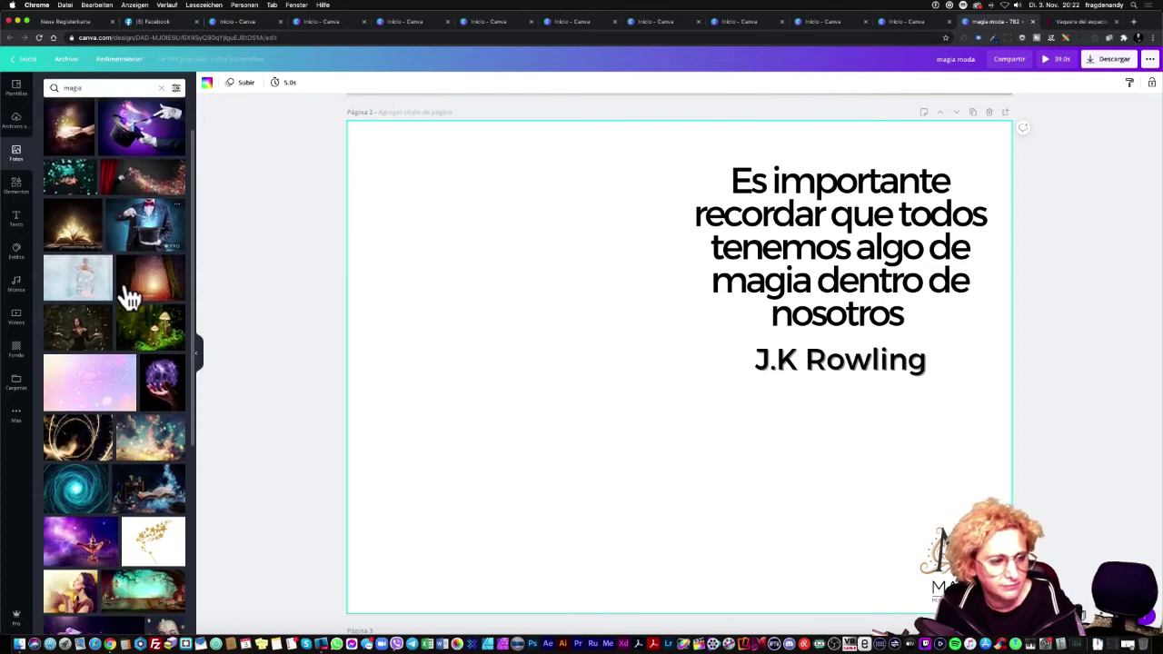
scroll(124, 295, "down", 3)
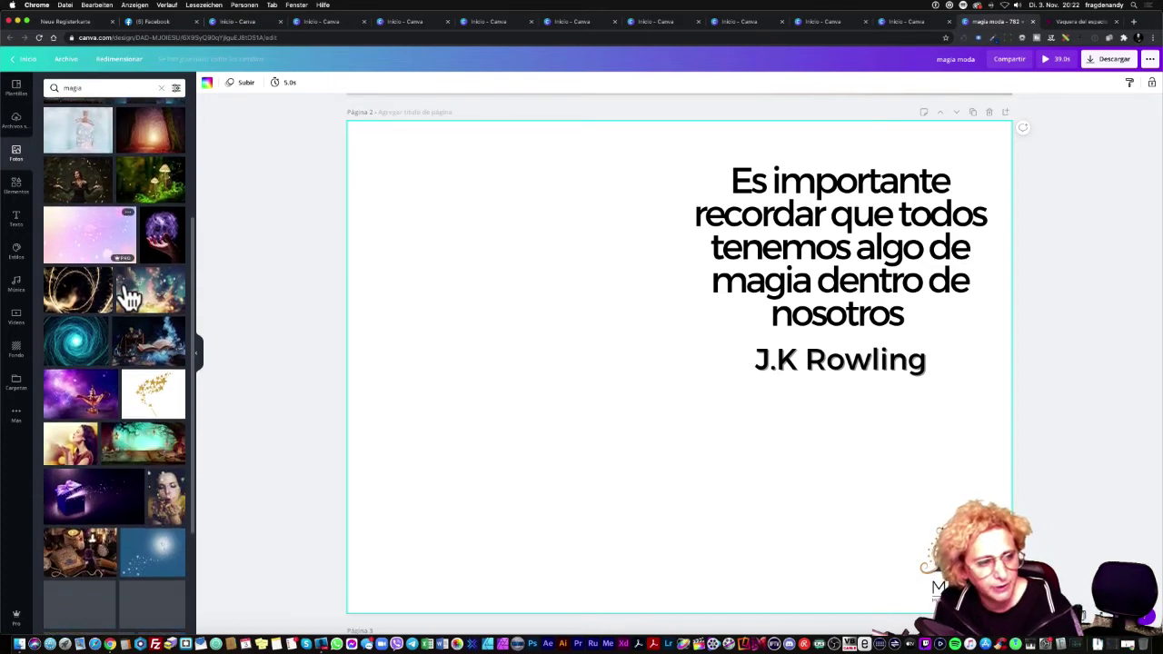
left_click(73, 381)
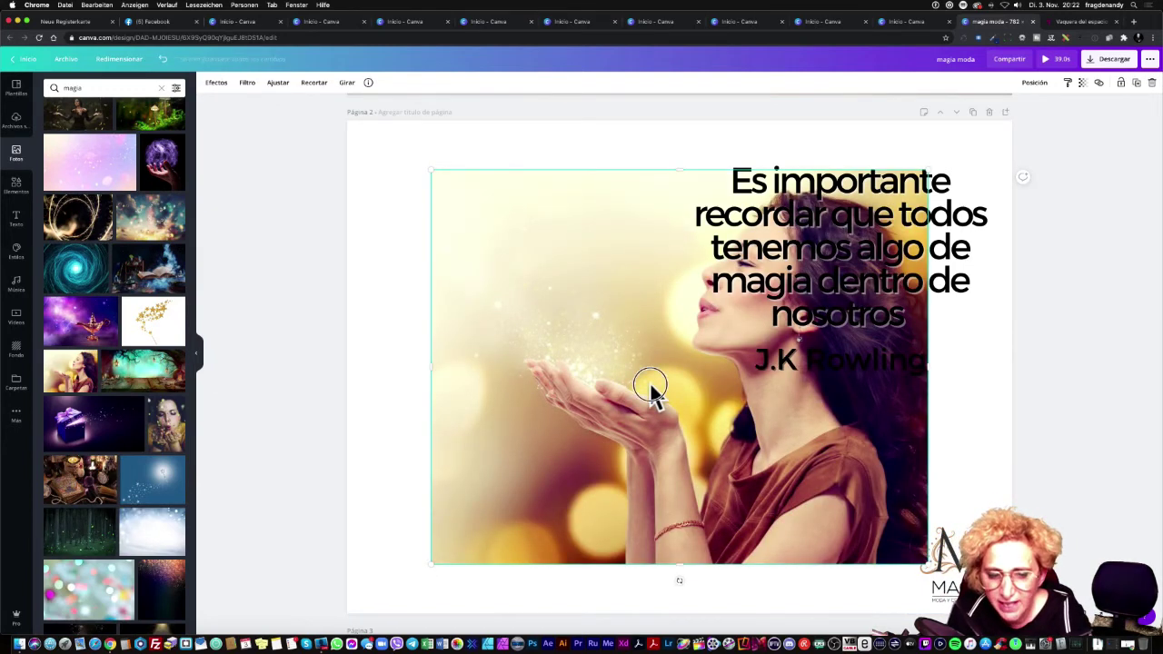
left_click_drag(649, 386, 563, 435)
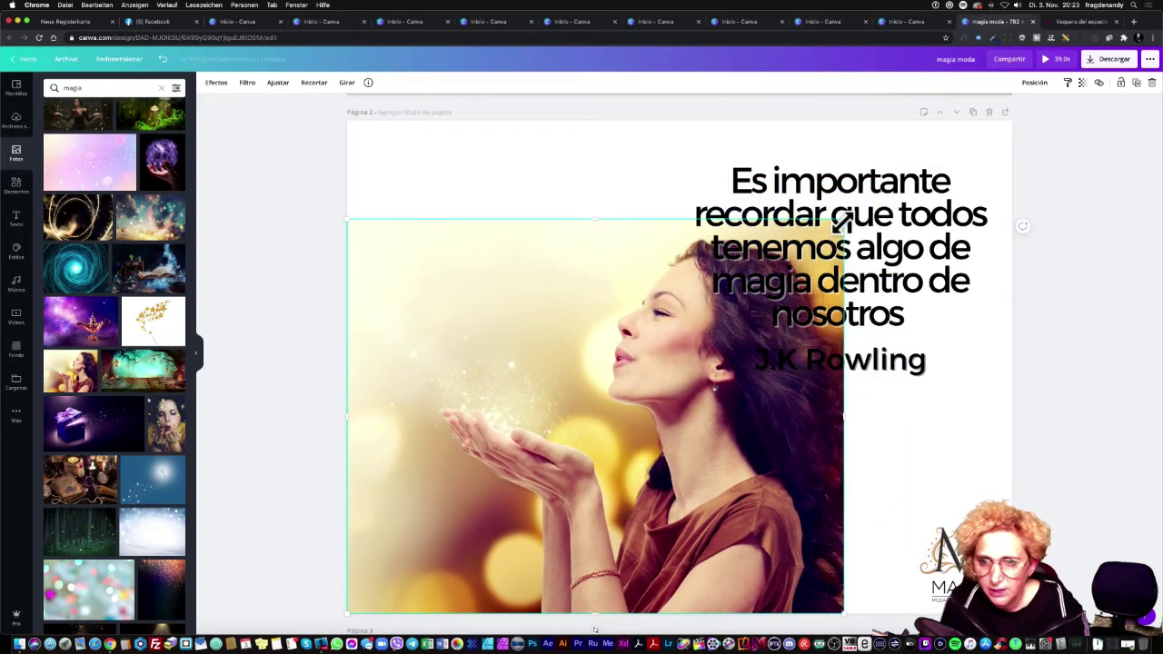
left_click_drag(841, 225, 1022, 123)
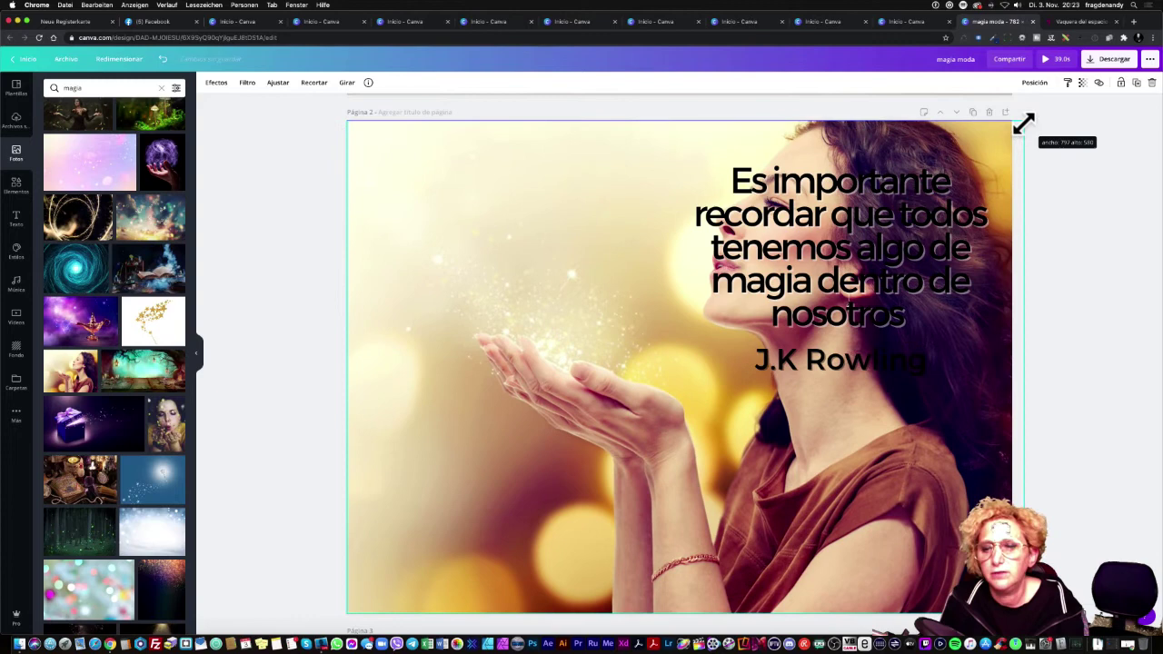
left_click(1078, 215)
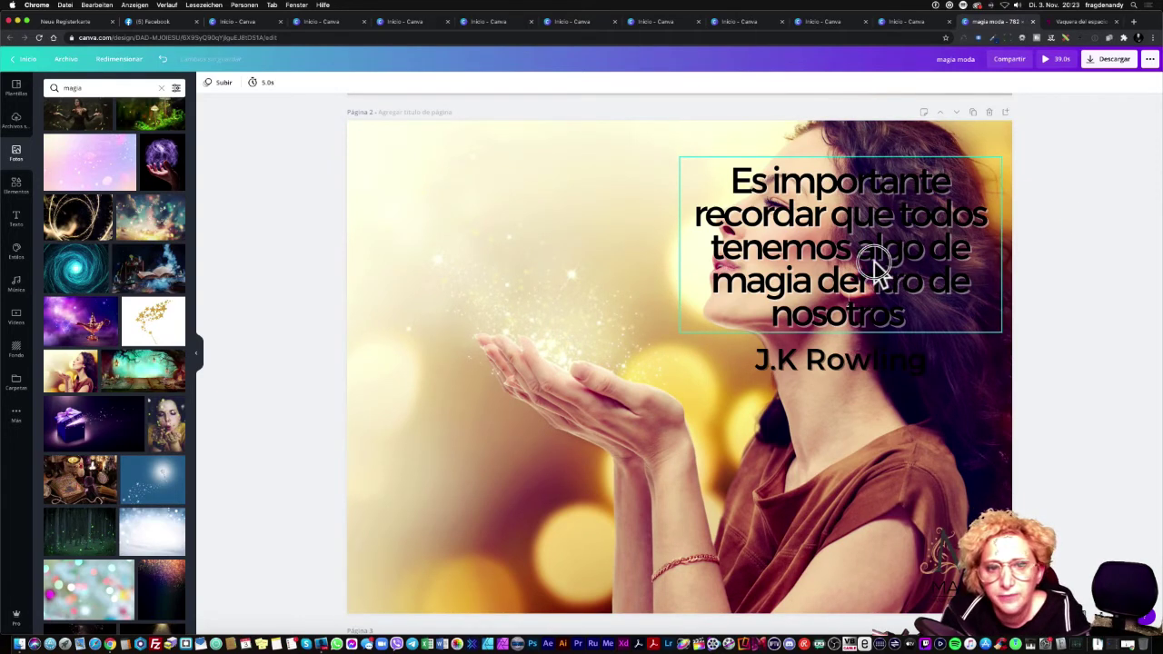
- Move the quote to the empty area above the woman's hands and set its font size to 28
left_click_drag(888, 264, 586, 245)
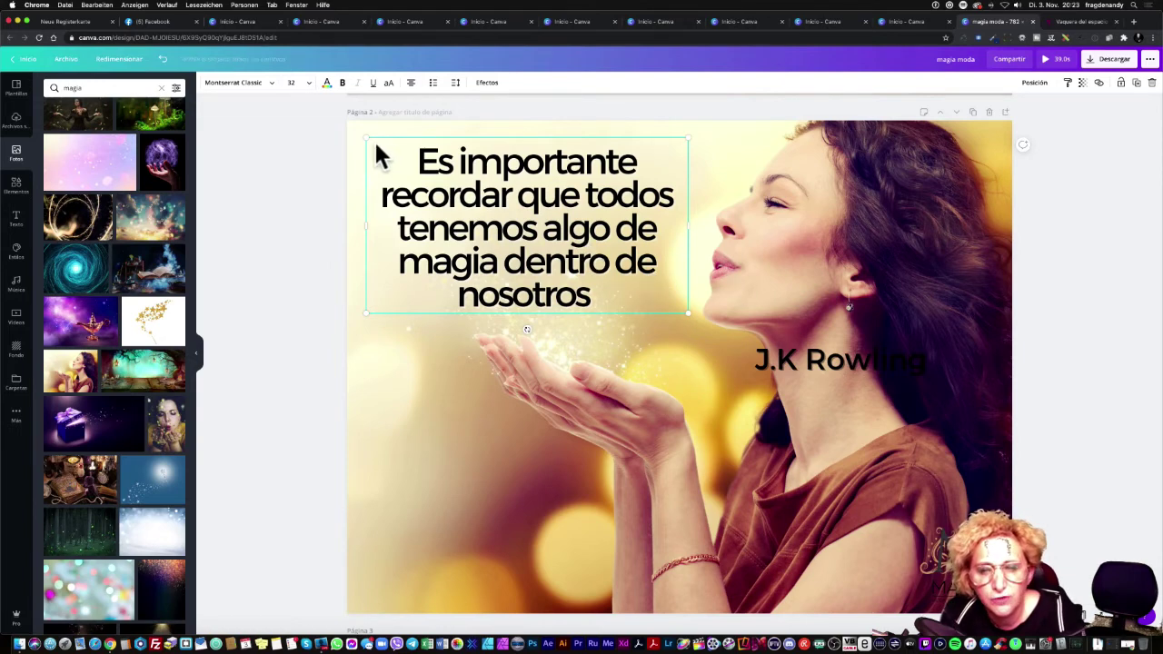
left_click(309, 82)
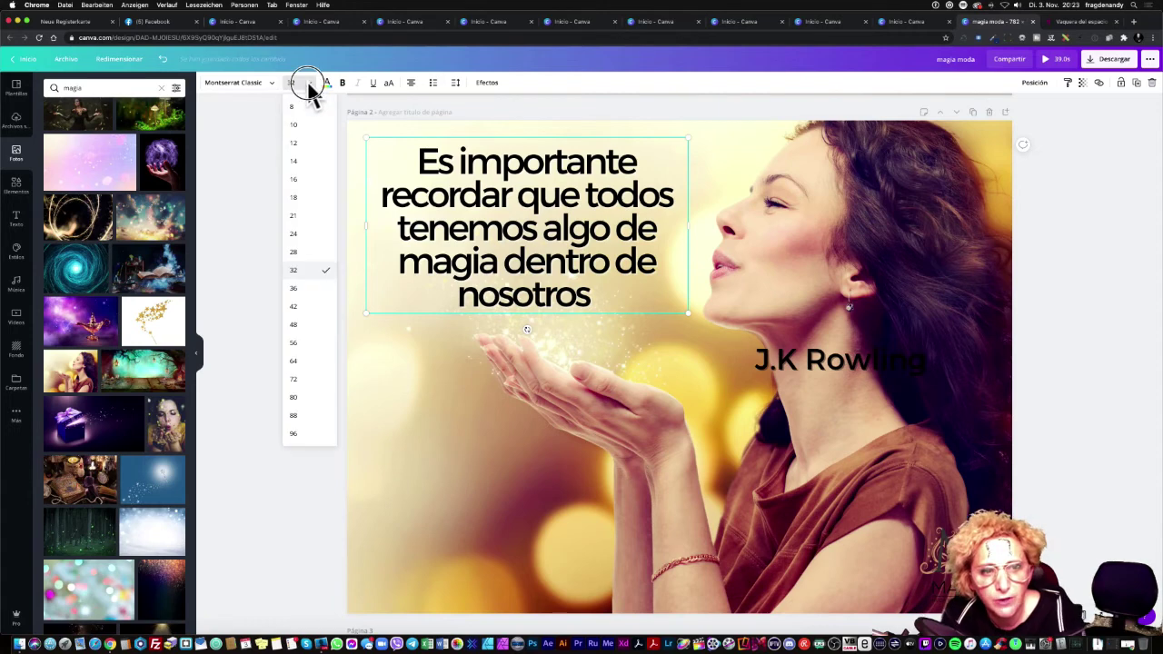
left_click(300, 268)
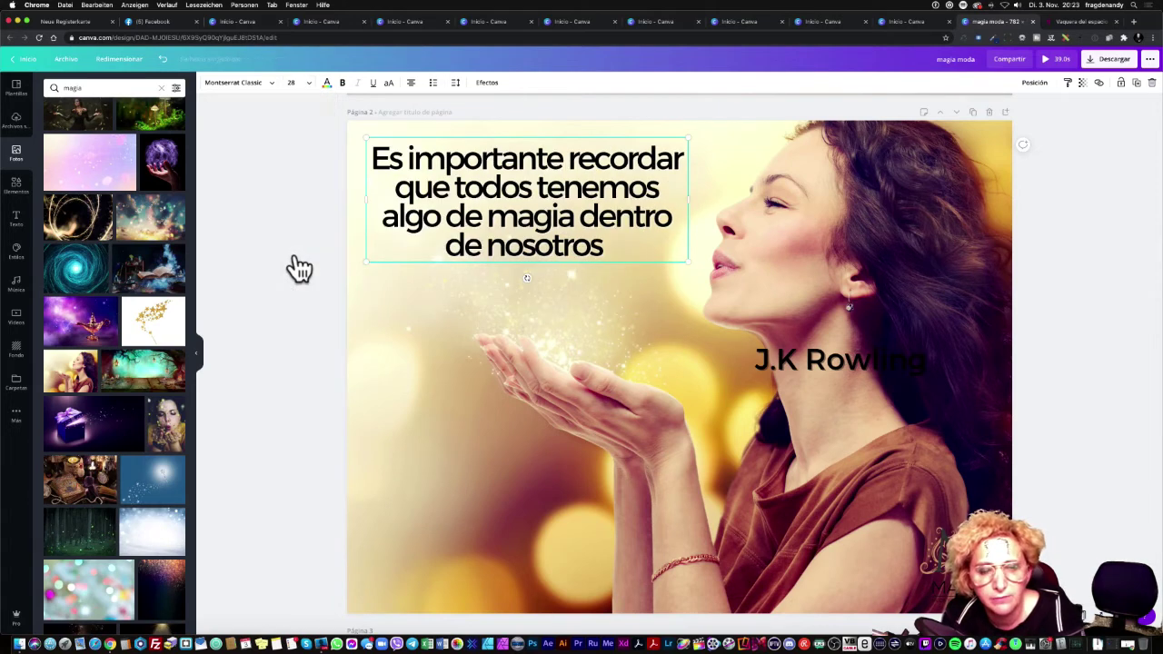
left_click(608, 281)
left_click_drag(574, 254, 579, 267)
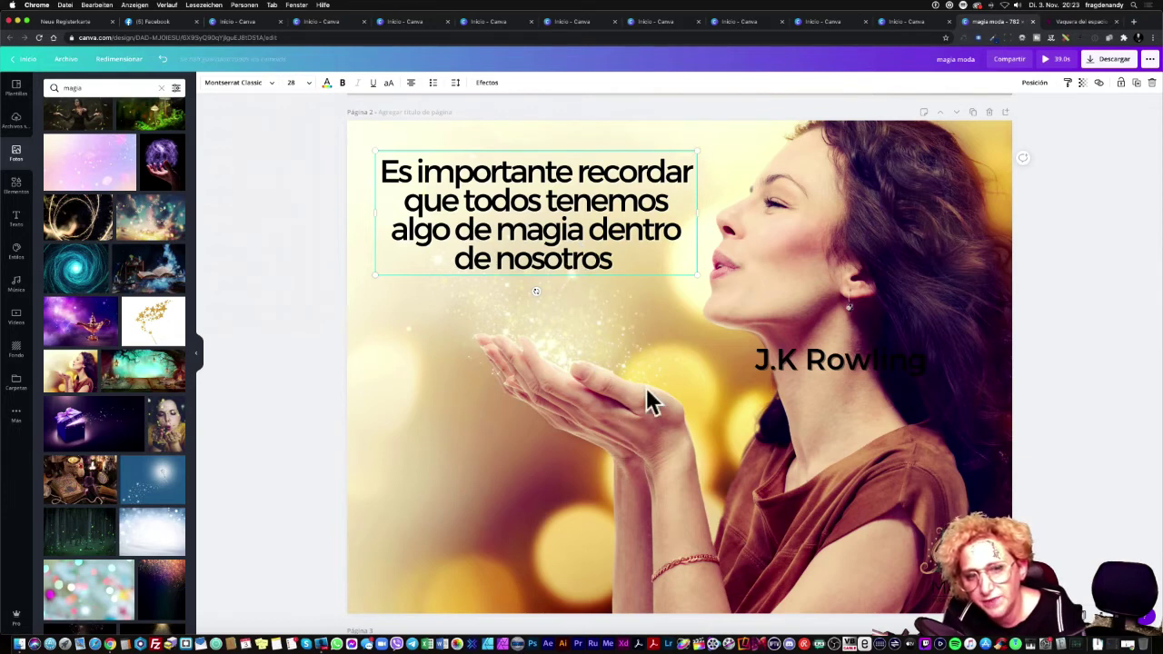
left_click(650, 334)
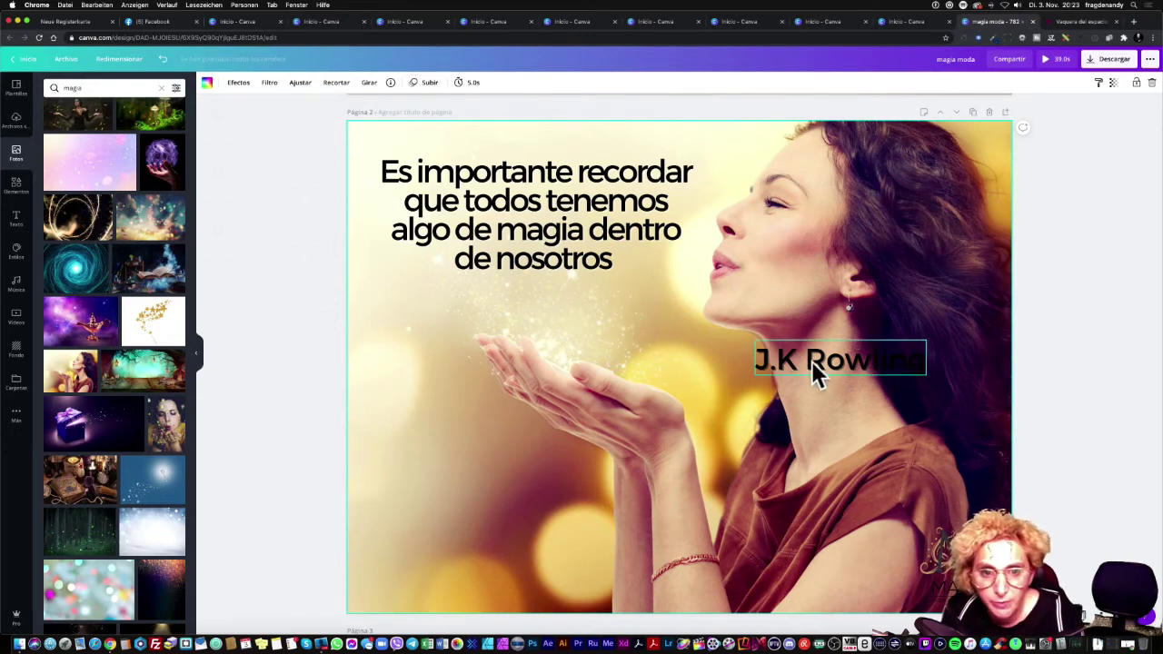
- Place the author line centred just below the quote and set its font size to 16
left_click_drag(811, 361, 509, 300)
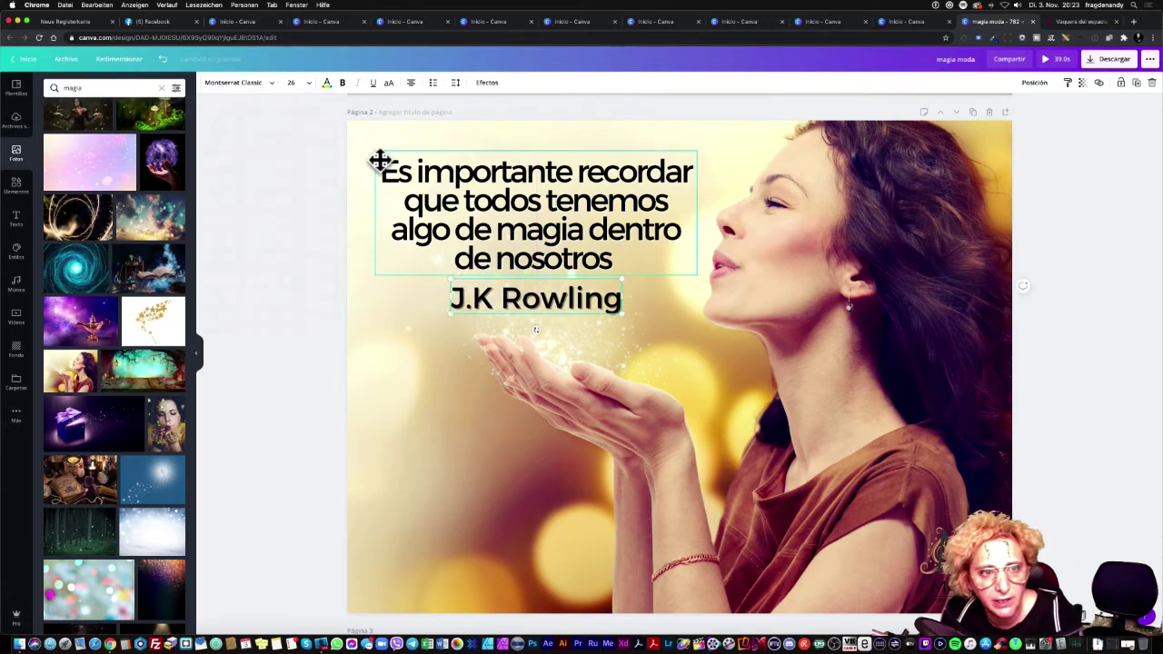
right_click(309, 85)
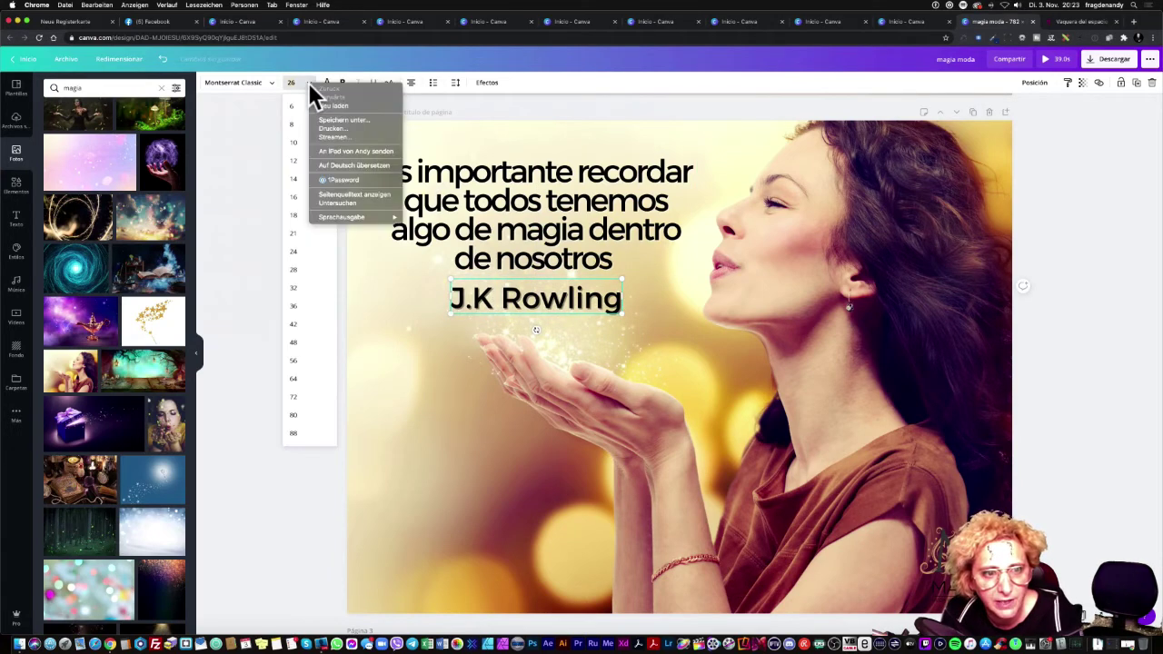
left_click(293, 241)
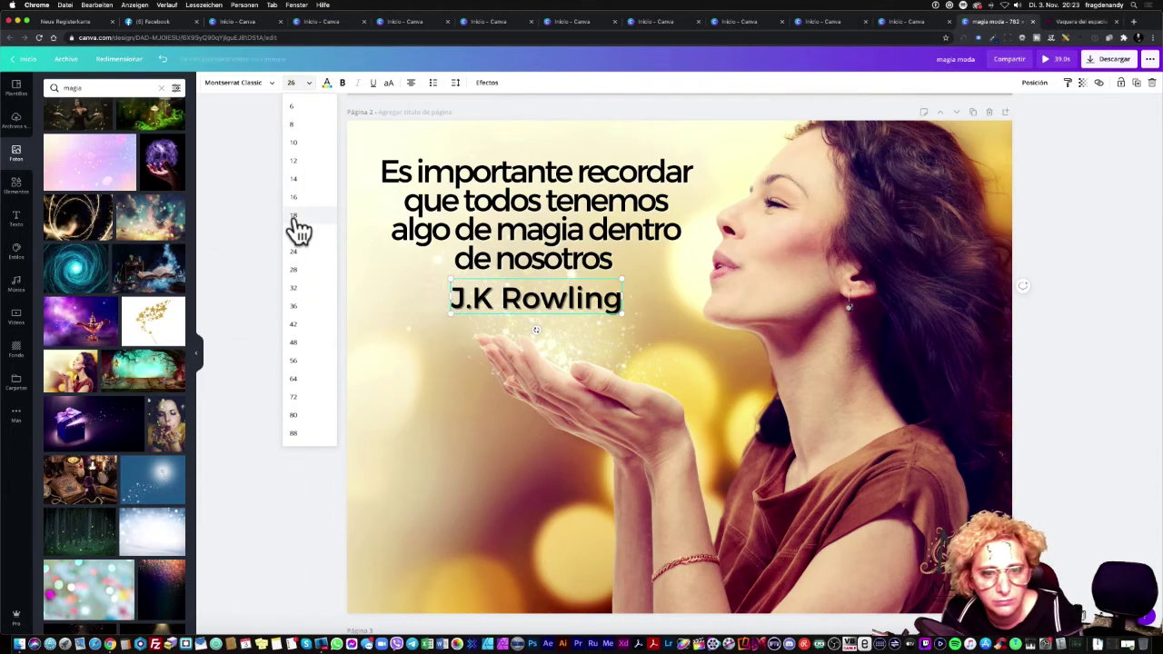
left_click(297, 221)
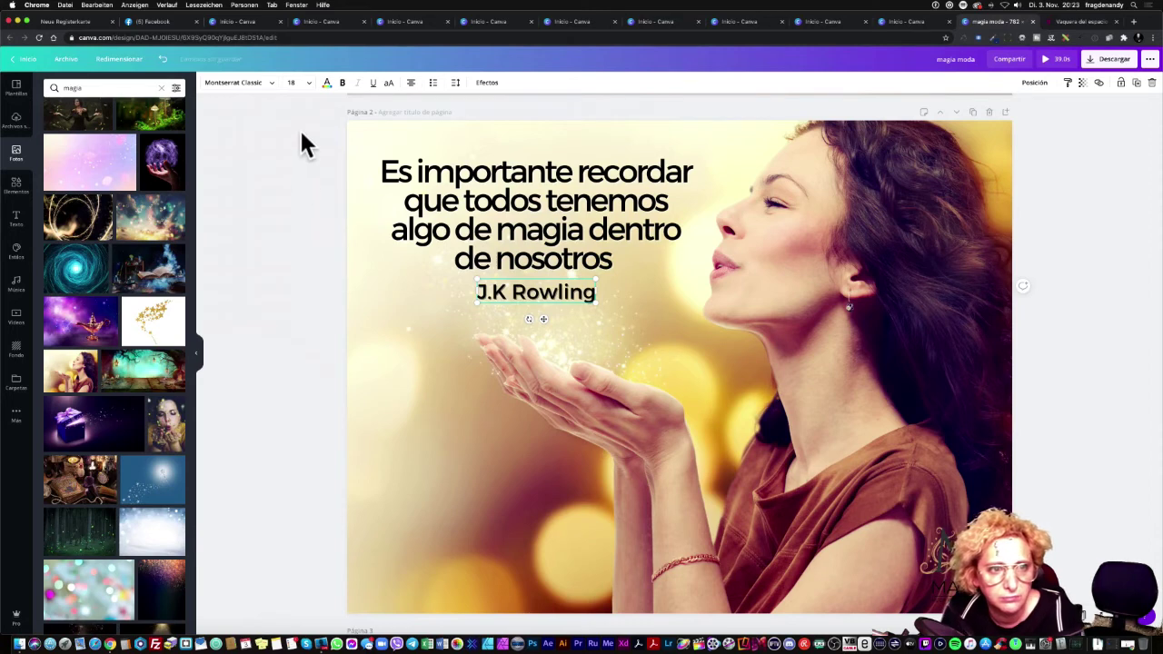
left_click(309, 84)
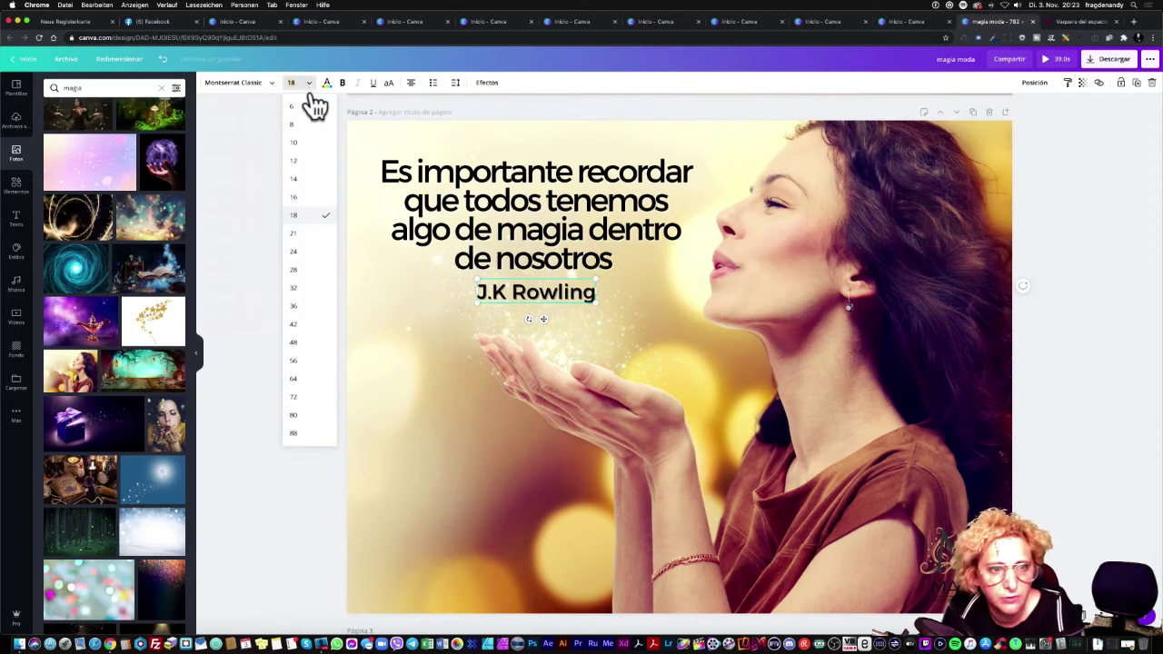
left_click(301, 208)
left_click(670, 334)
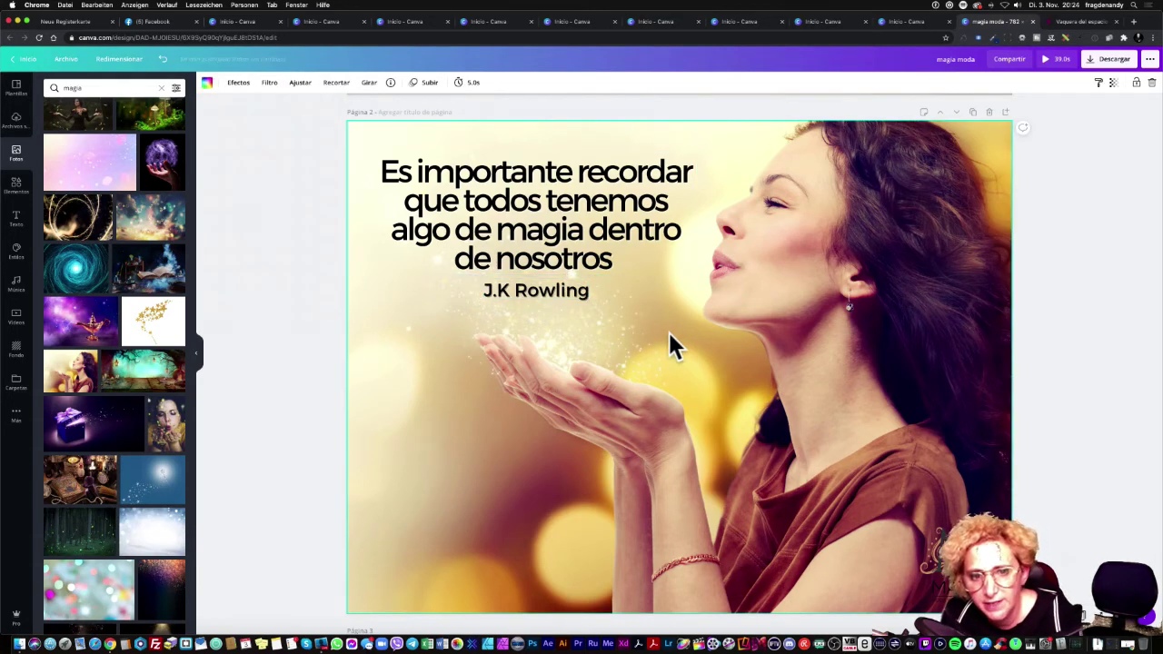
left_click_drag(545, 295, 551, 306)
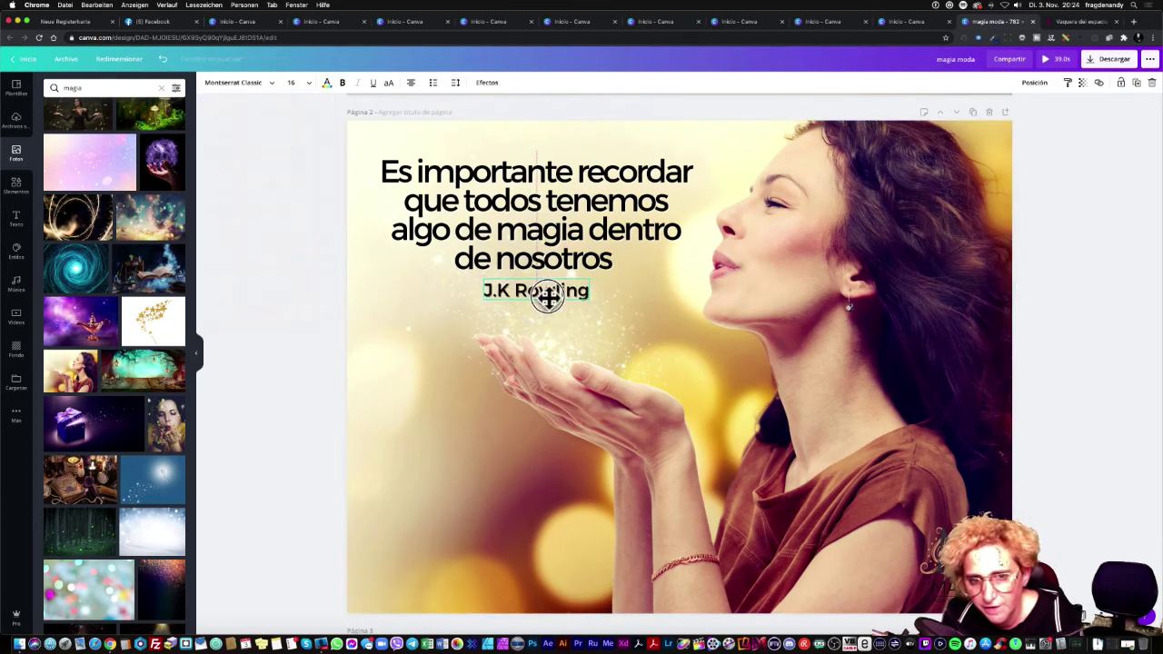
left_click(647, 315)
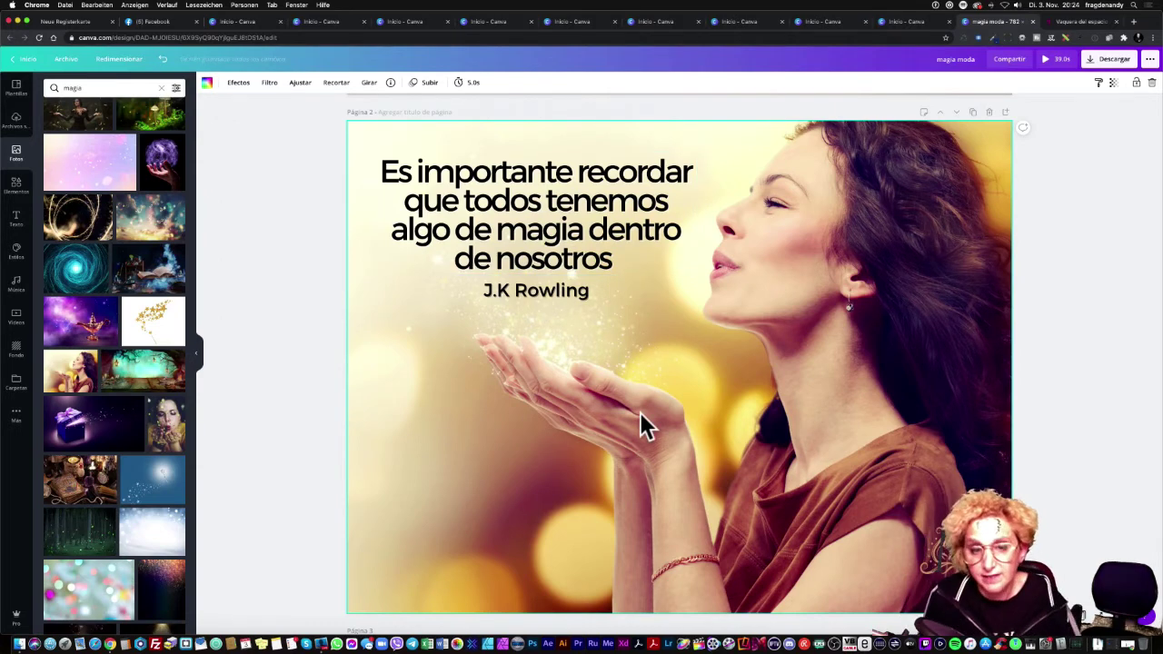
- Clear the quote's text effect and reapply the Sombras shadow in white
left_click(588, 227)
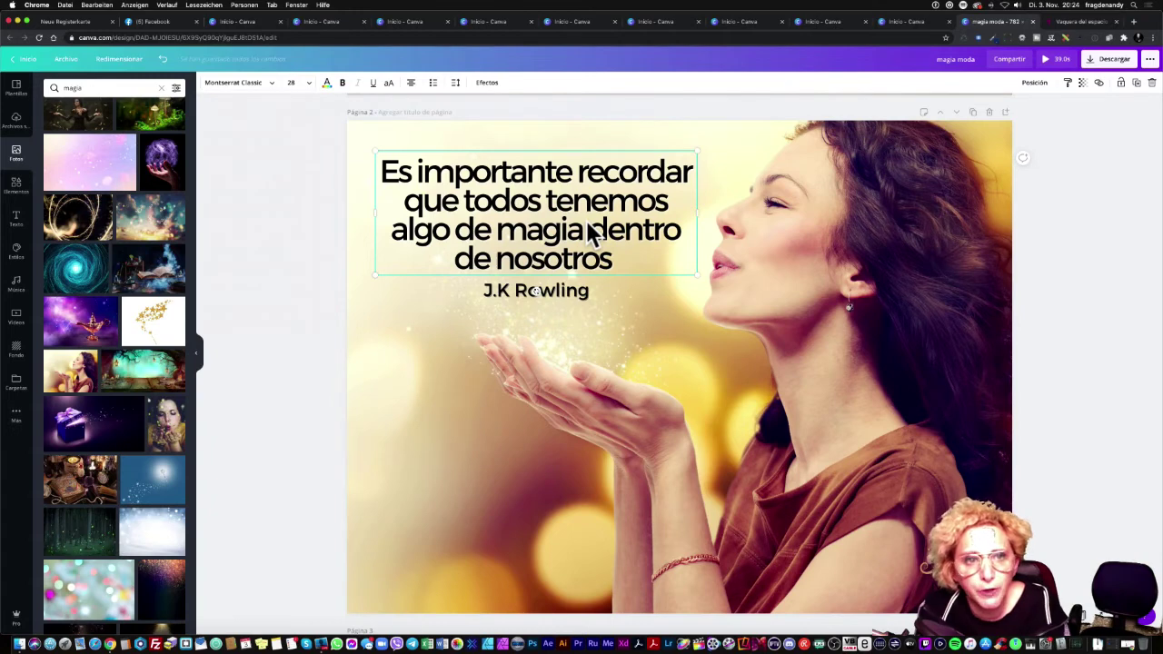
left_click(488, 83)
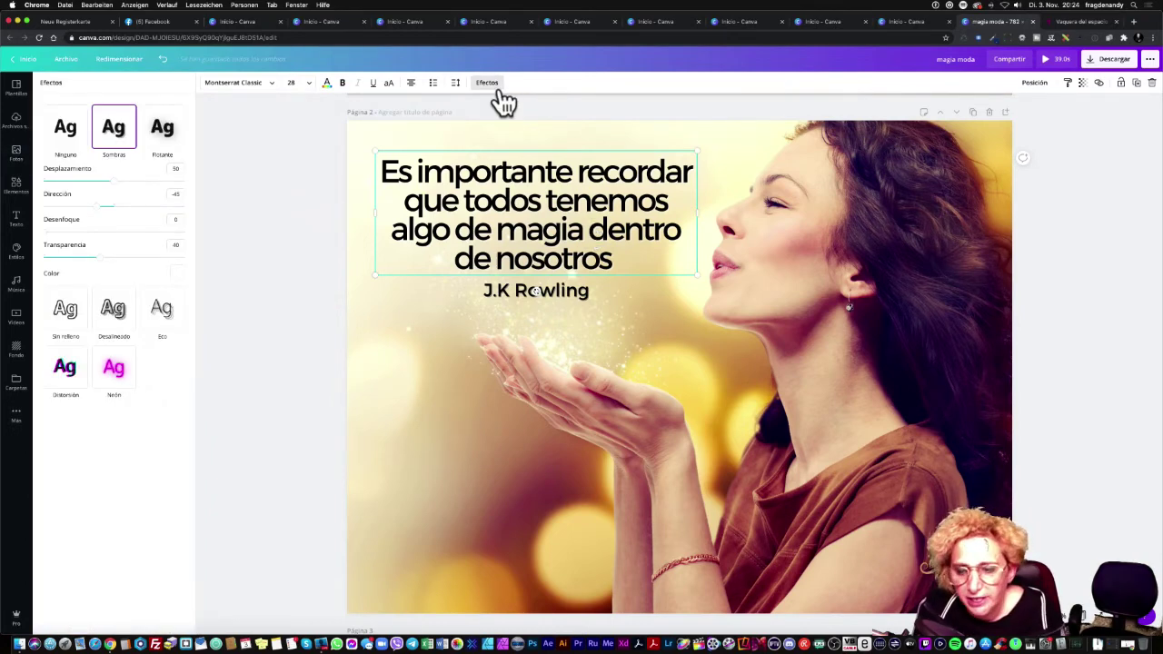
left_click(65, 131)
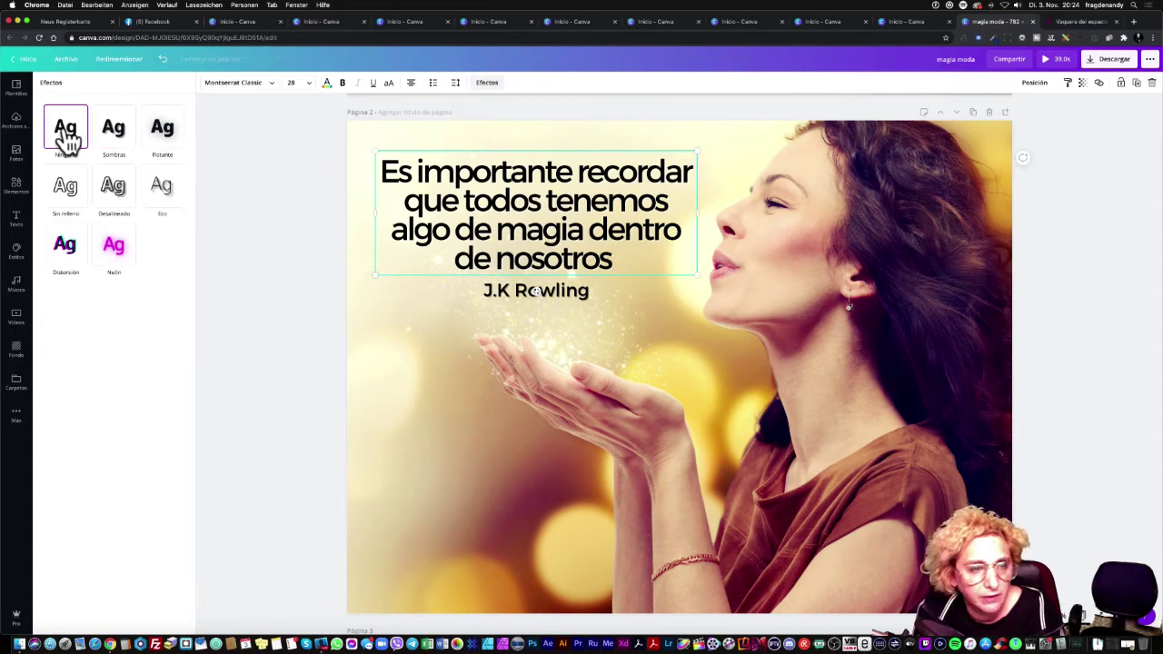
left_click(113, 134)
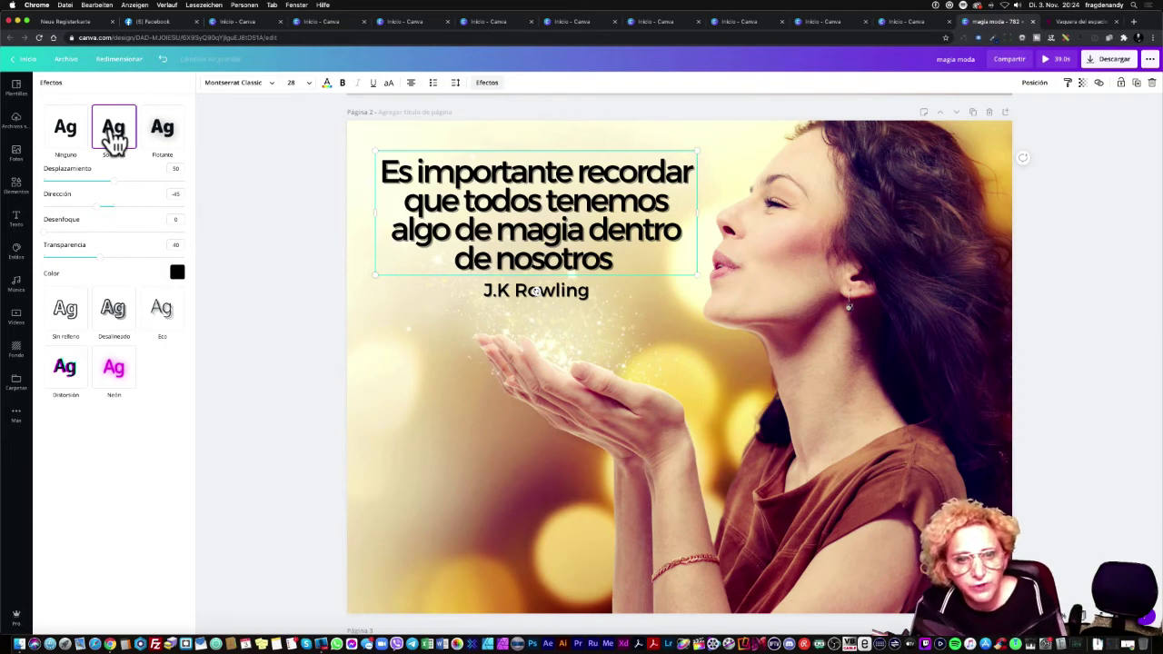
left_click(177, 273)
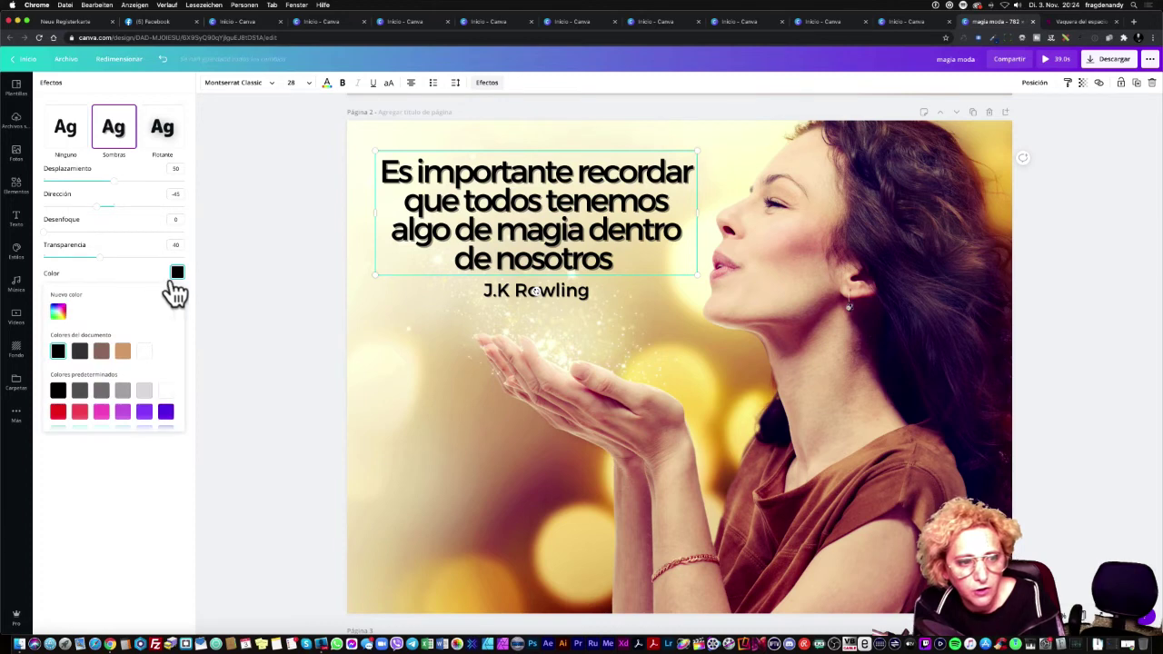
left_click(144, 356)
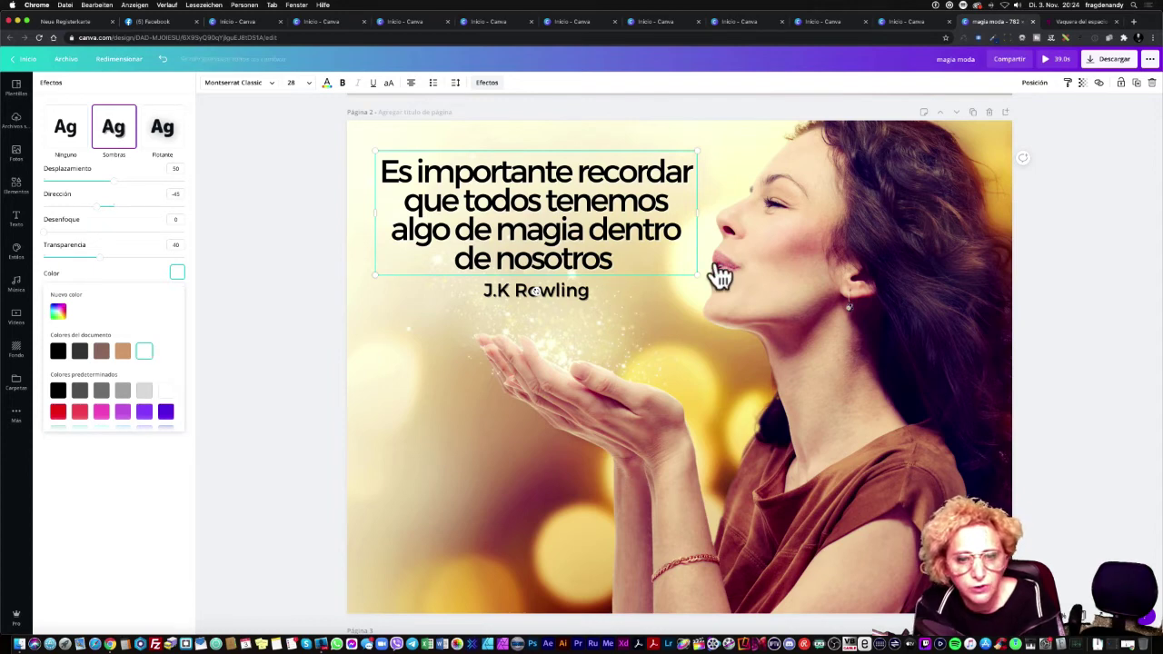
- Change the author line's Sombras shadow colour to white
left_click(574, 298)
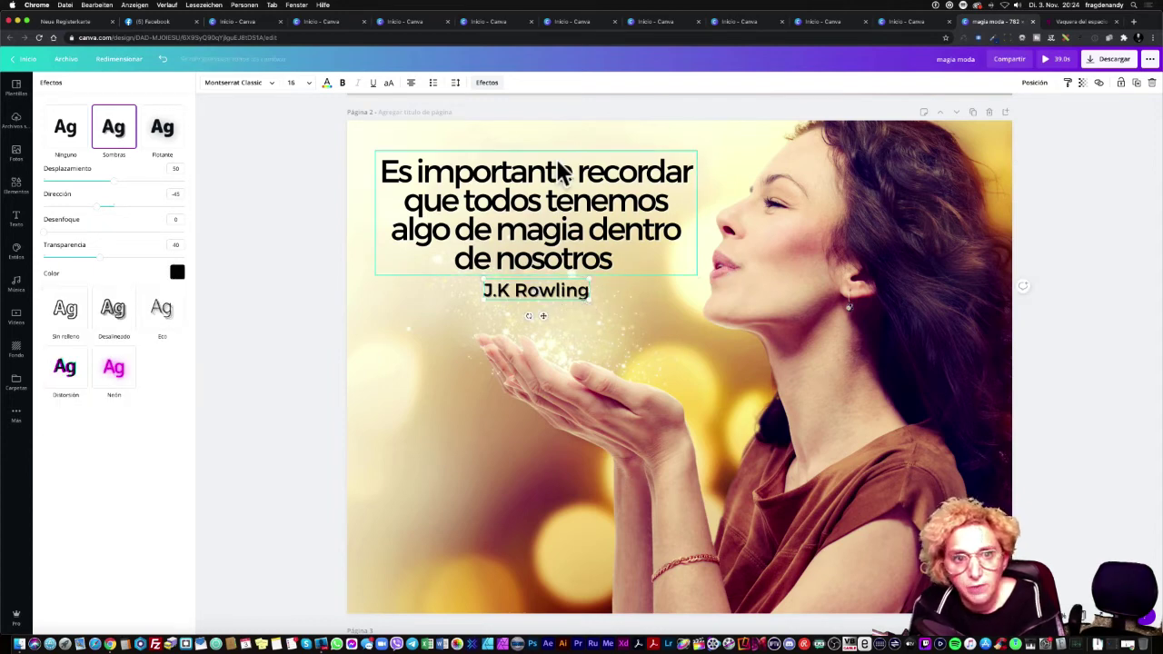
left_click(486, 84)
left_click(488, 83)
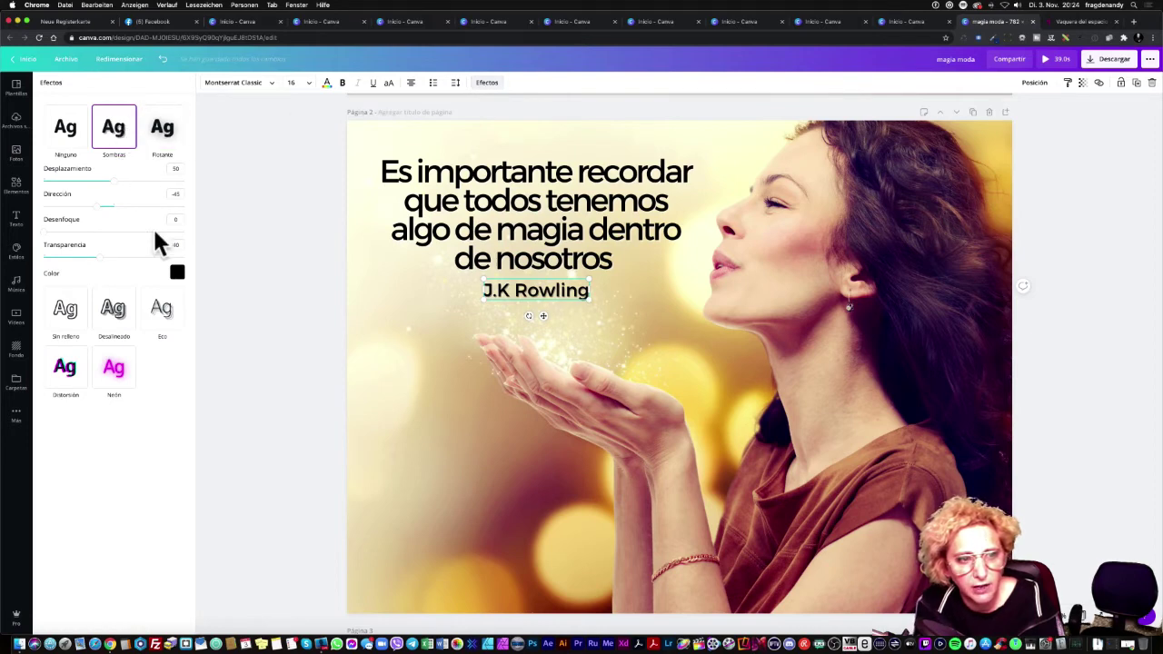
left_click(177, 274)
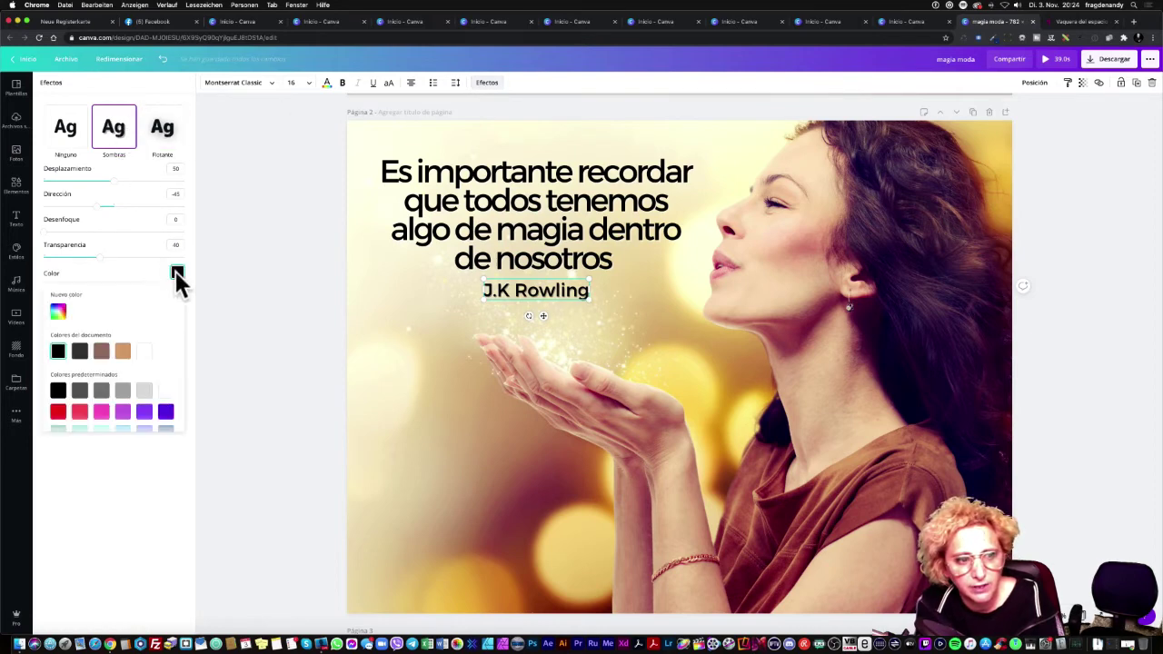
left_click(143, 351)
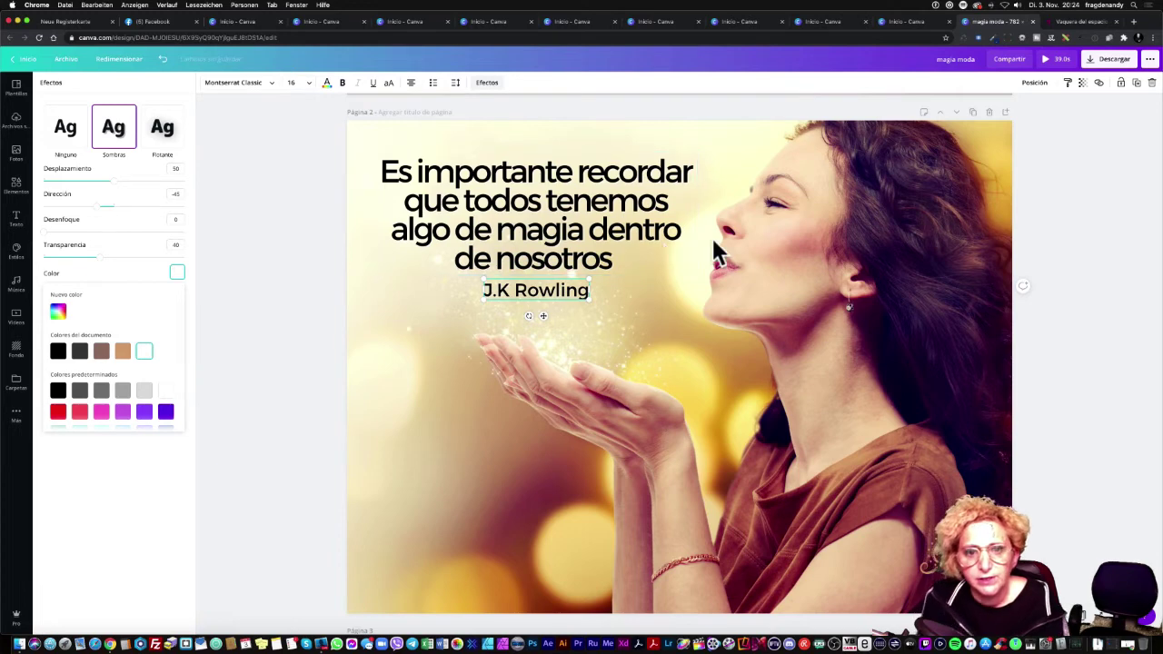
left_click(723, 236)
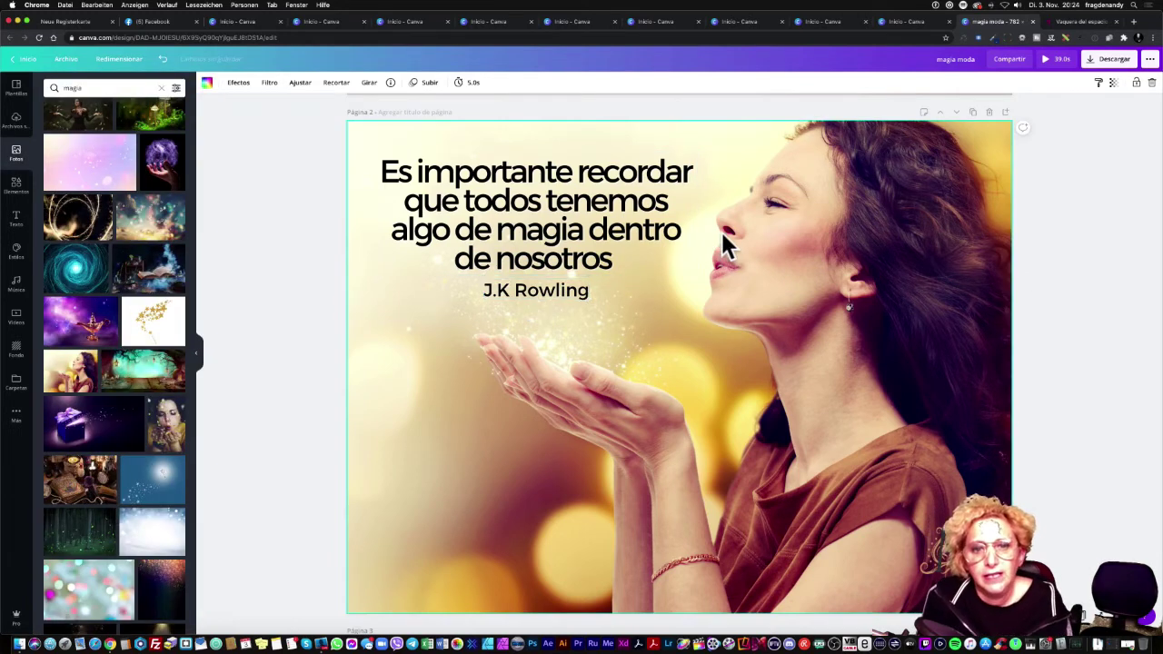
- Set the quote's line spacing to 0.94 and its letter spacing to 0
left_click(617, 230)
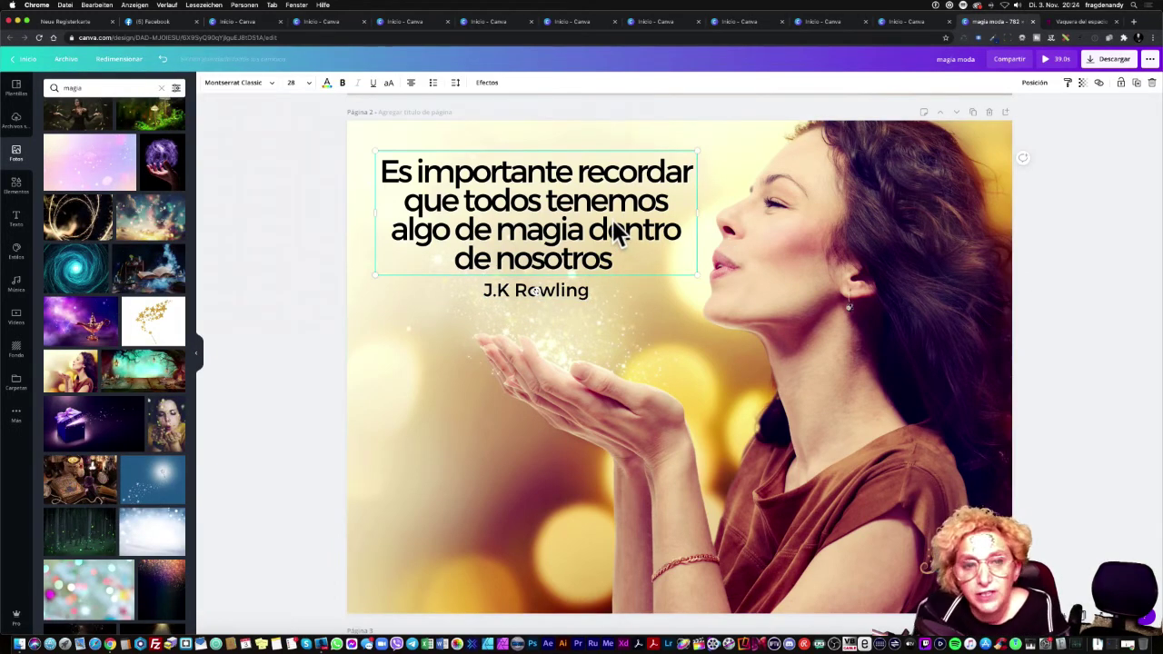
left_click(457, 92)
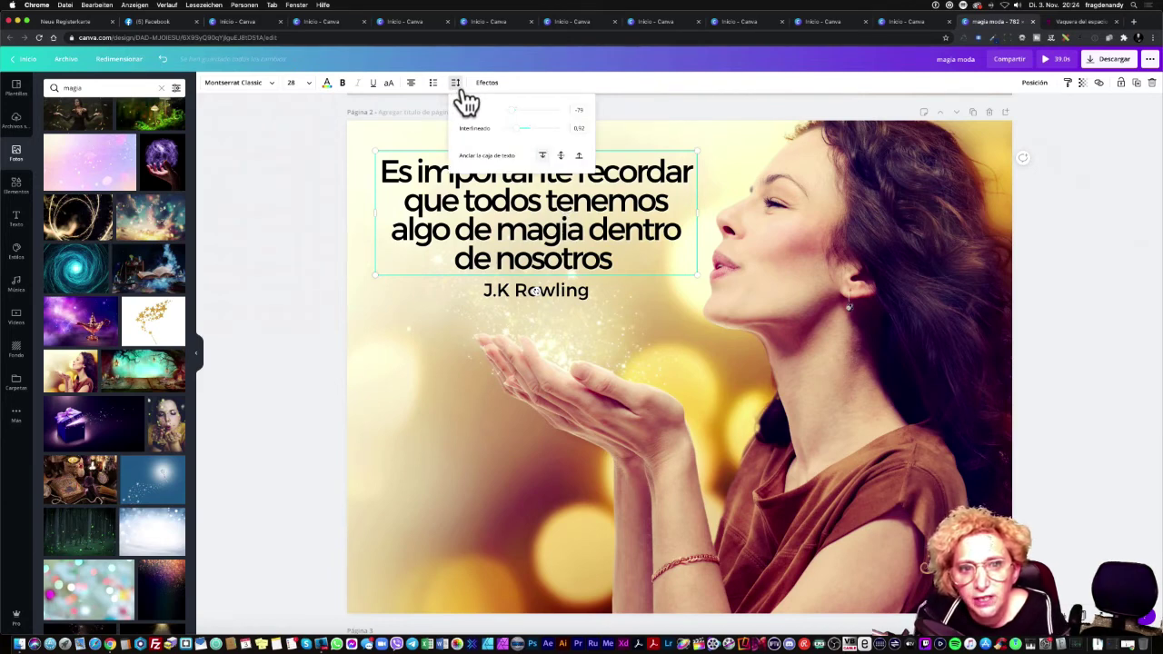
mouse_move(517, 128)
left_mouse_down()
mouse_move(536, 132)
mouse_move(516, 133)
left_mouse_up()
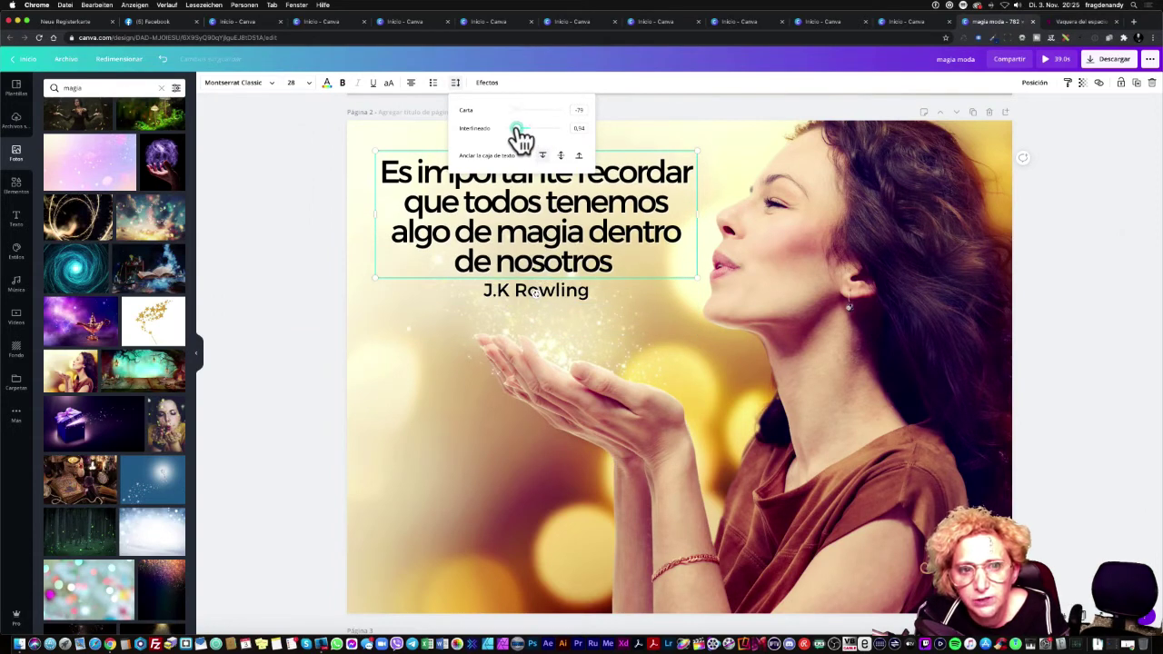
mouse_move(511, 114)
left_mouse_down()
mouse_move(530, 113)
mouse_move(515, 113)
left_mouse_up()
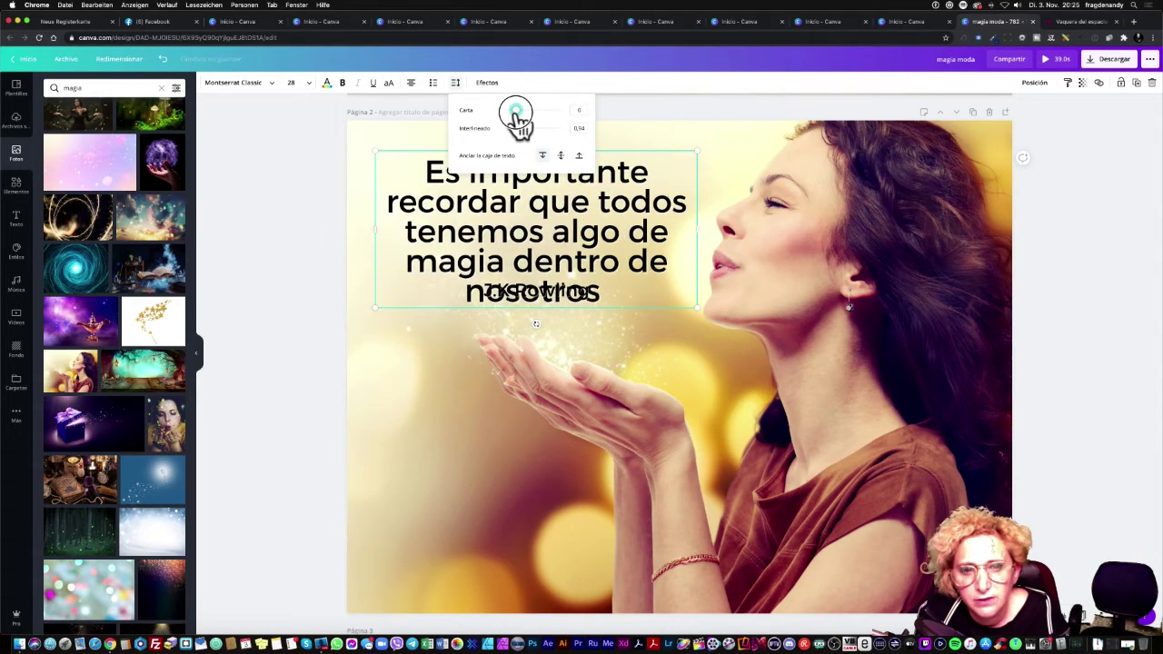
left_click(726, 172)
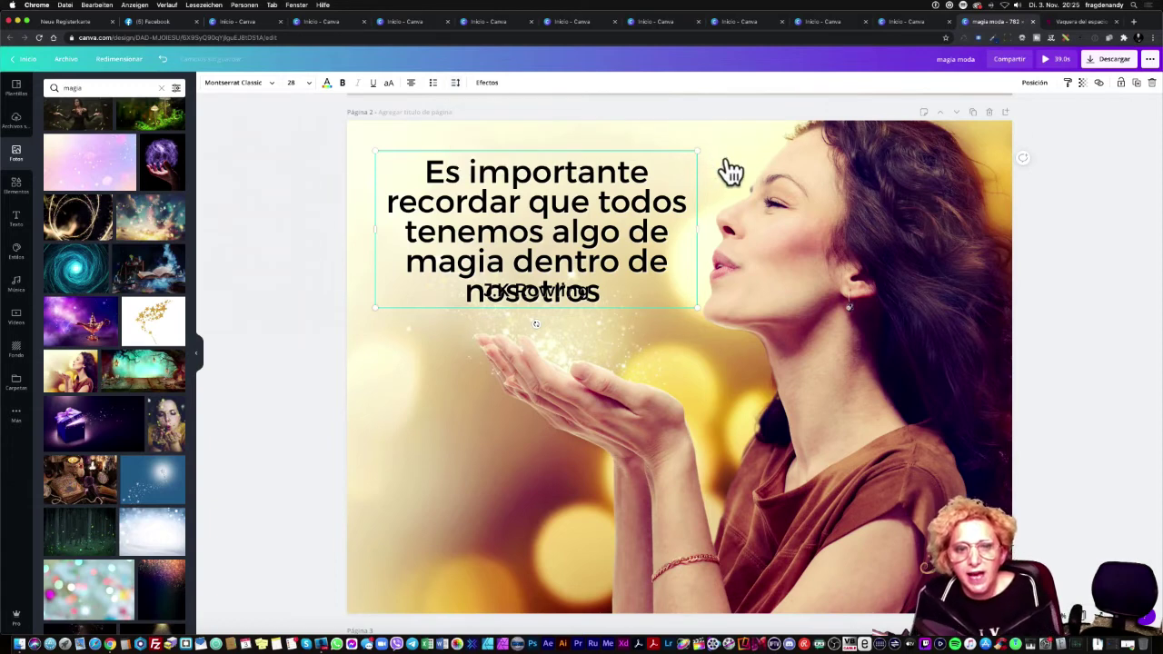
- Tighten the quote's line spacing to about 0.8 and keep its letter spacing at 0
left_click(727, 172)
left_click(597, 241)
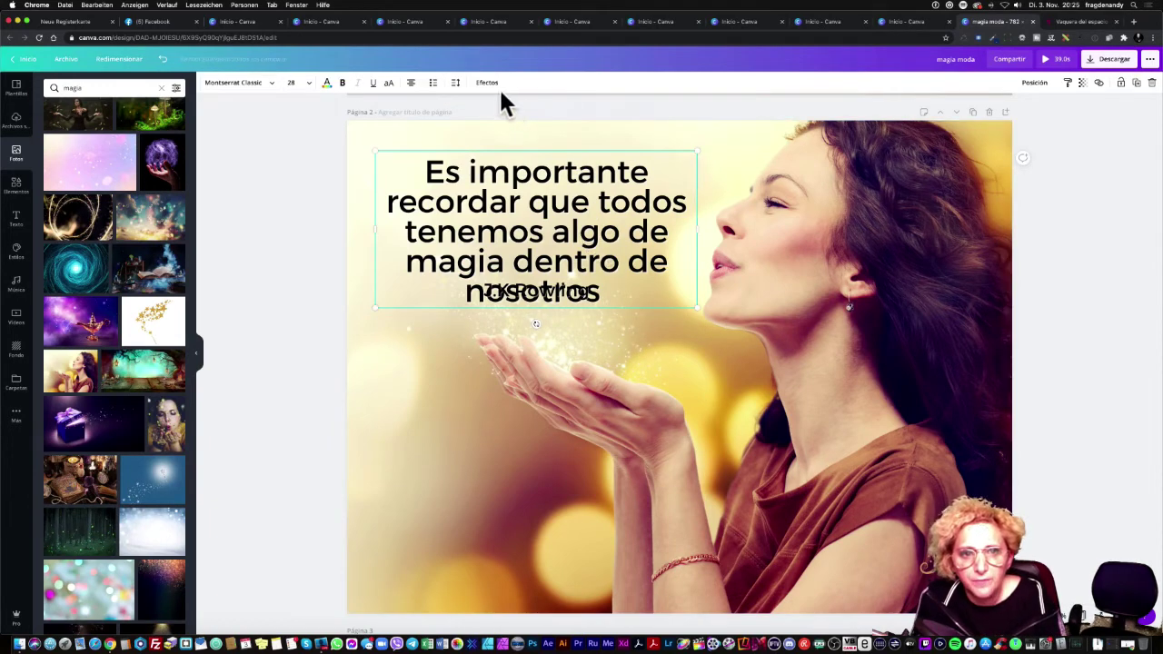
left_click(456, 82)
mouse_move(516, 113)
left_mouse_down()
mouse_move(516, 135)
mouse_move(516, 116)
left_mouse_up()
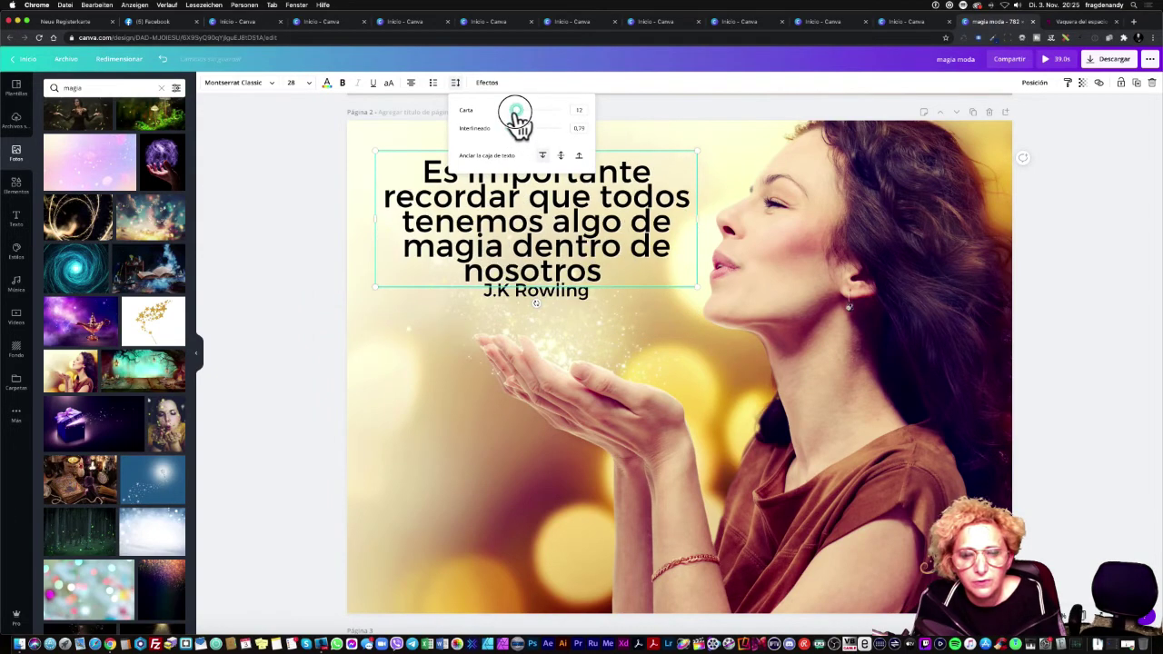
left_click(639, 348)
- Lower the author line clear of the quote and place the quote near the upper-left corner of the photo
left_click(581, 261)
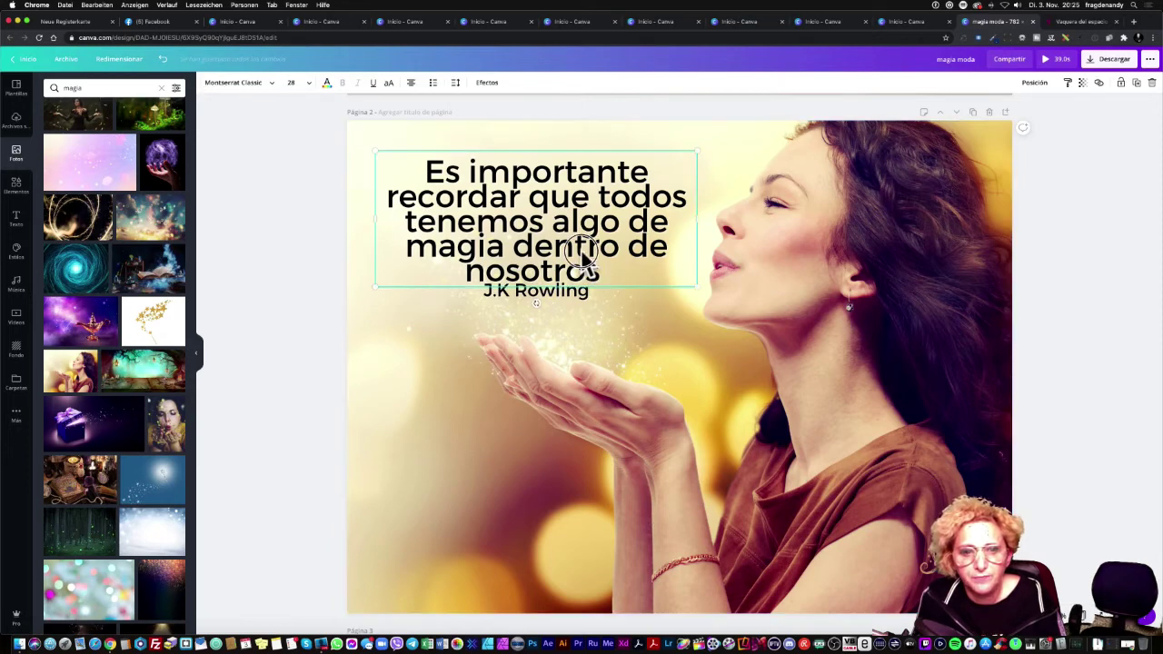
left_click_drag(567, 302, 538, 310)
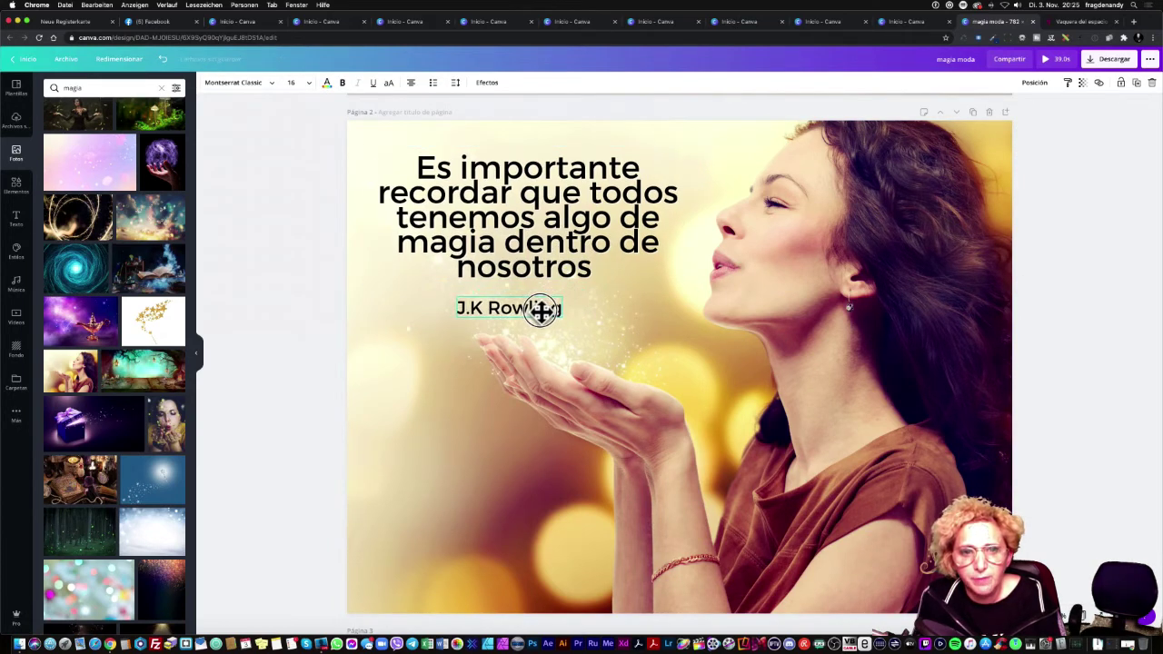
left_click(552, 268)
left_click_drag(548, 264, 706, 421)
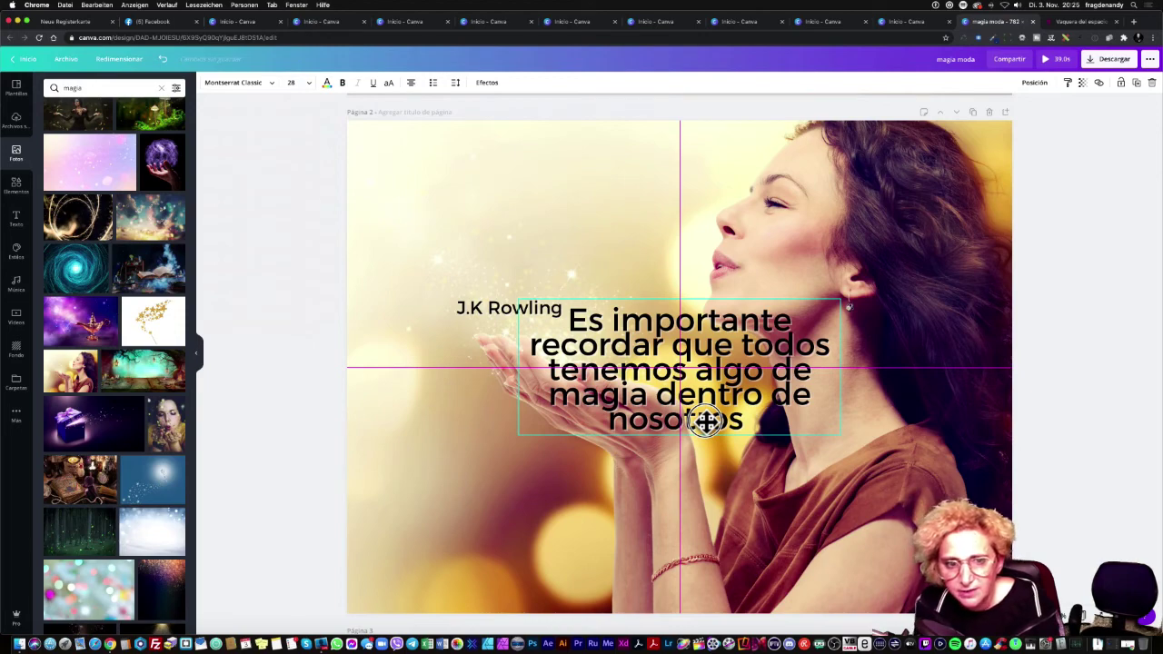
left_click_drag(705, 420, 555, 263)
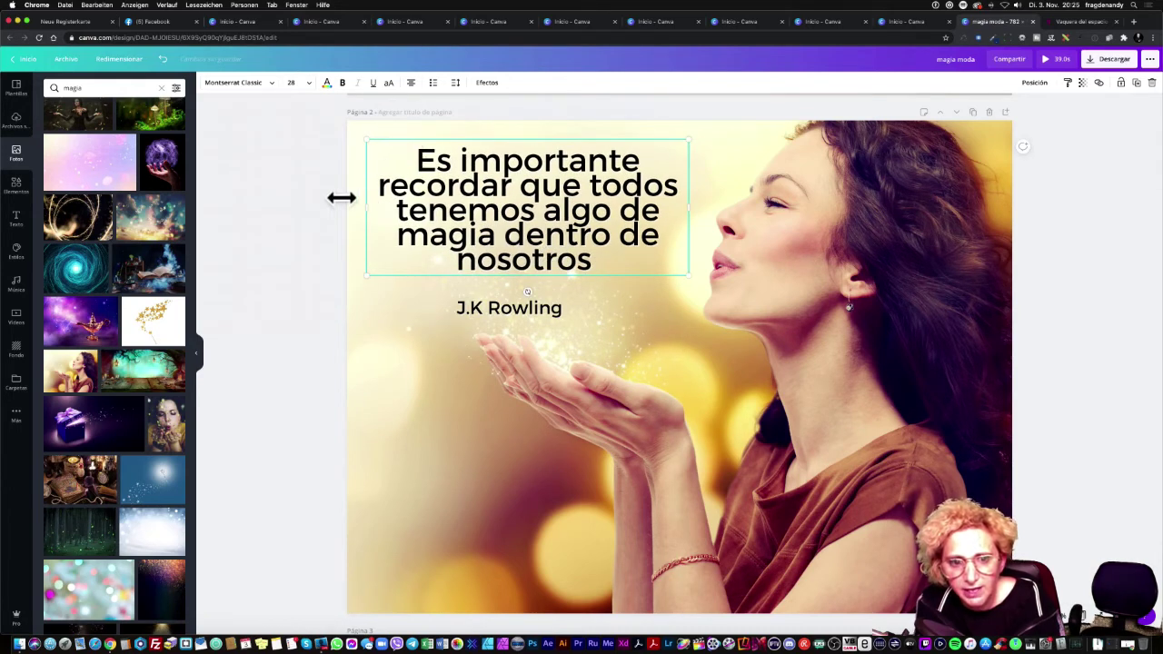
- Centre the author line just below the quote and move the Magia logo to the photo's lower-left corner
left_click(582, 329)
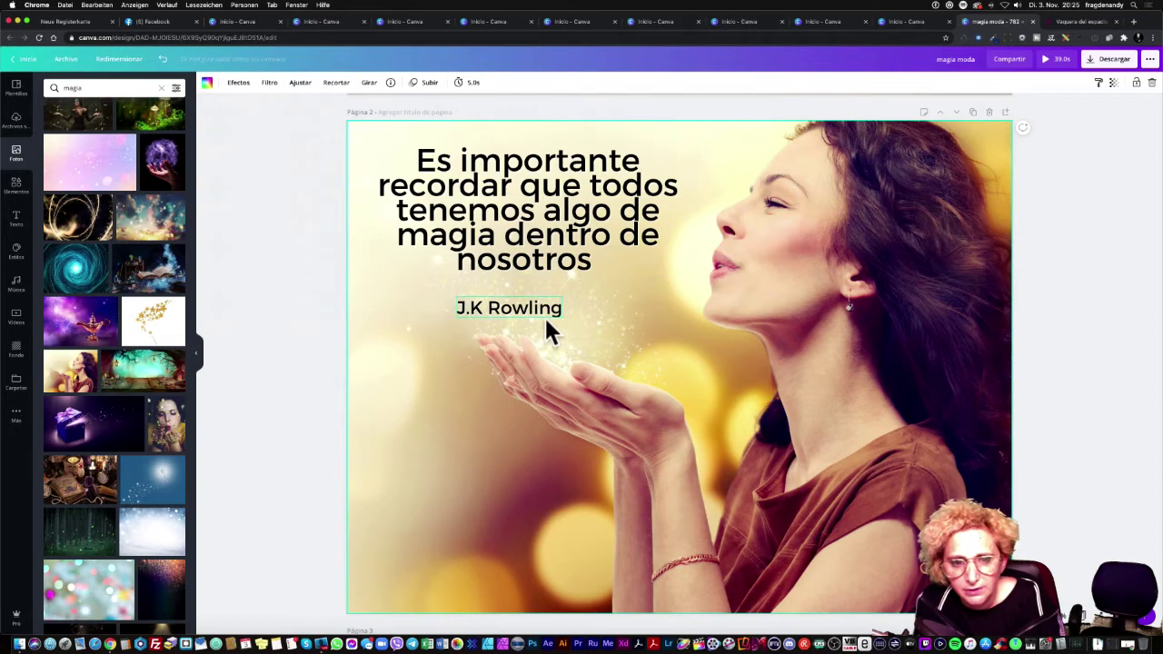
left_click_drag(548, 318, 563, 306)
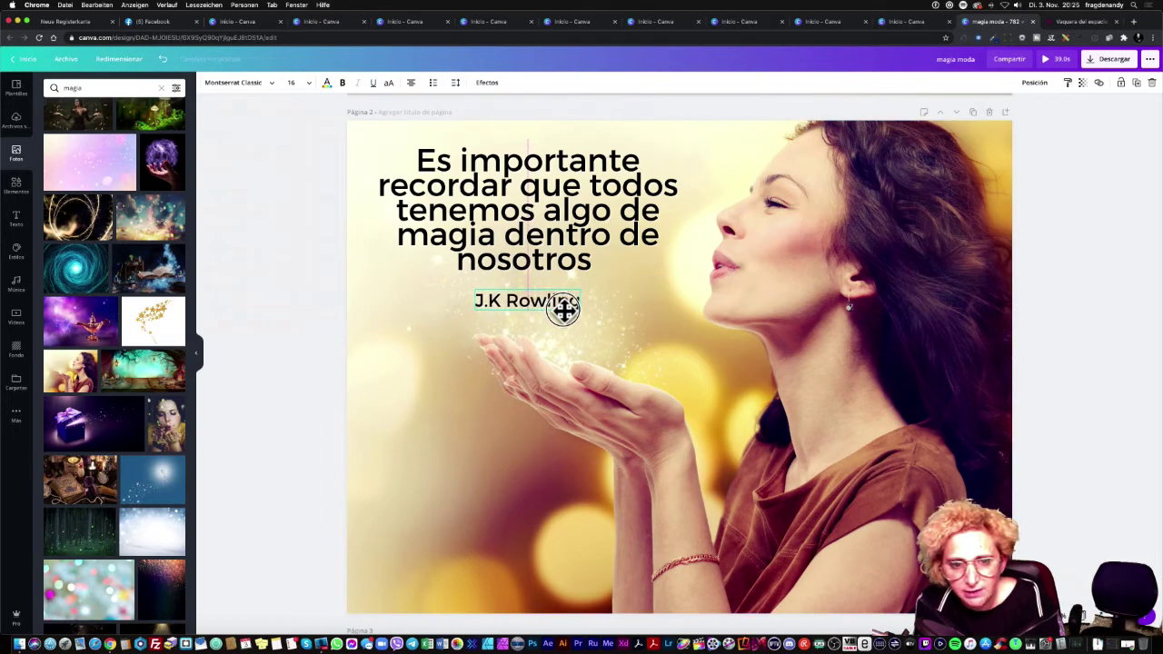
left_click_drag(578, 306, 580, 298)
left_click(624, 320)
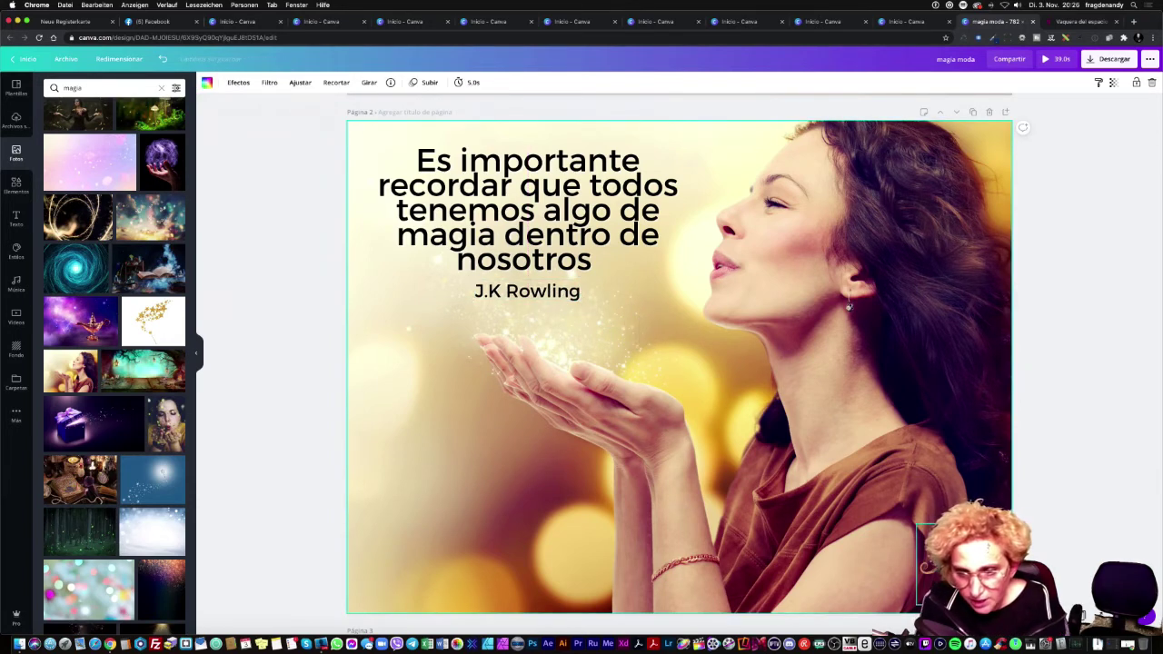
left_click_drag(917, 569, 402, 544)
left_click(681, 532)
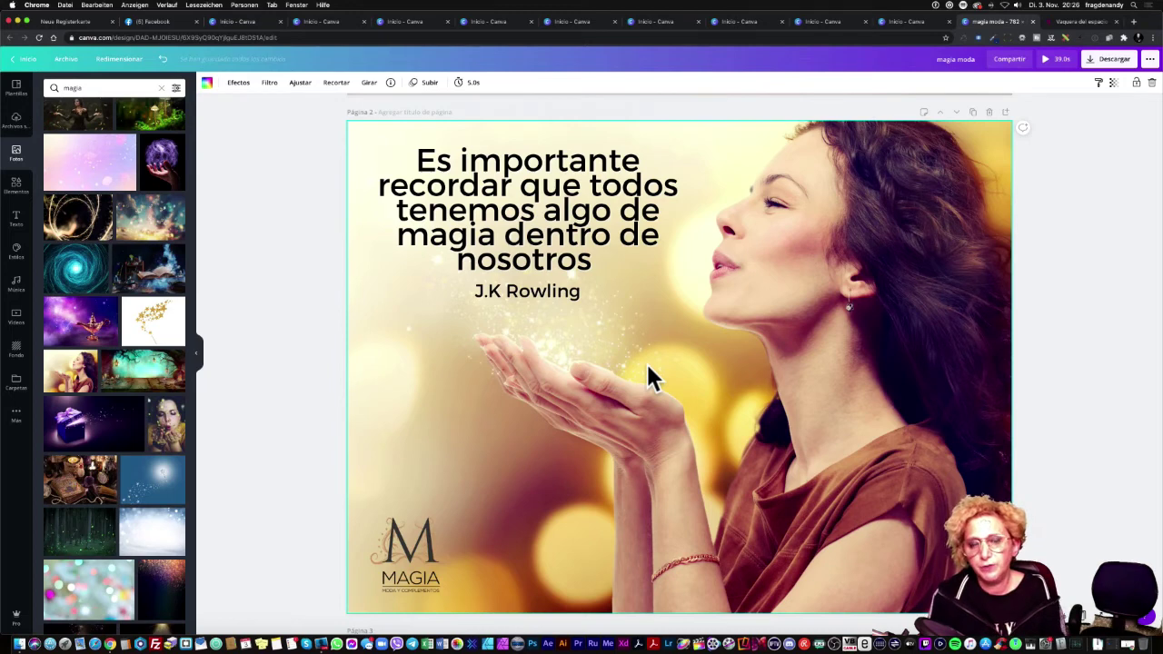
- Start a download of the design and set the file type to PNG
scroll(654, 361, "up", 1)
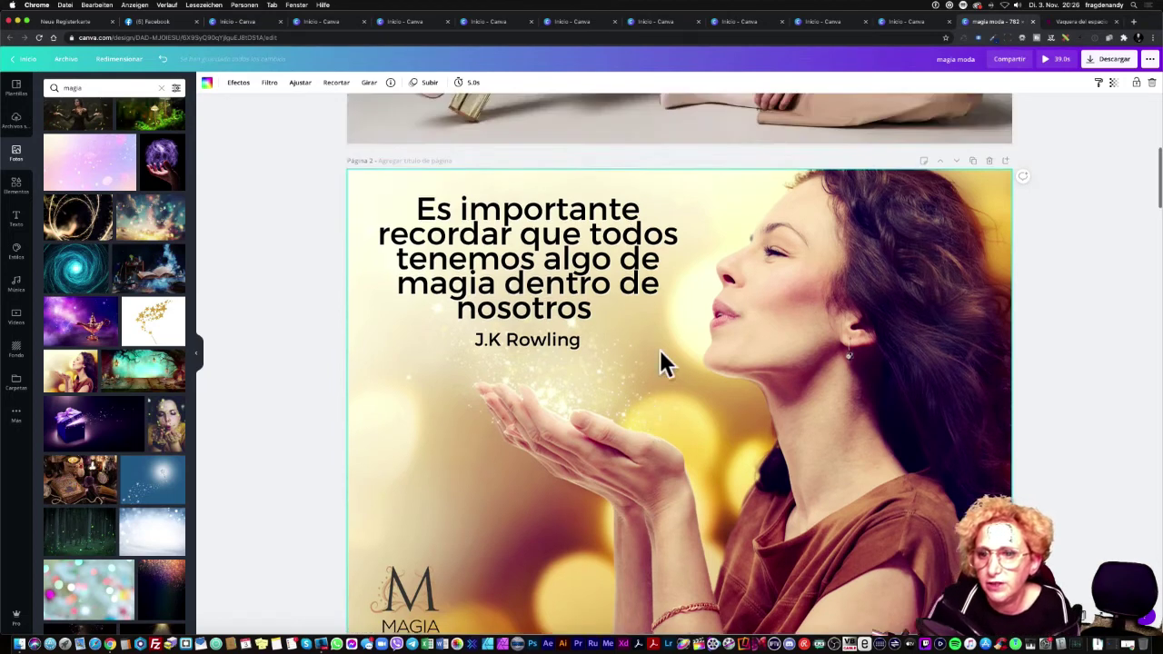
scroll(660, 361, "up", 1)
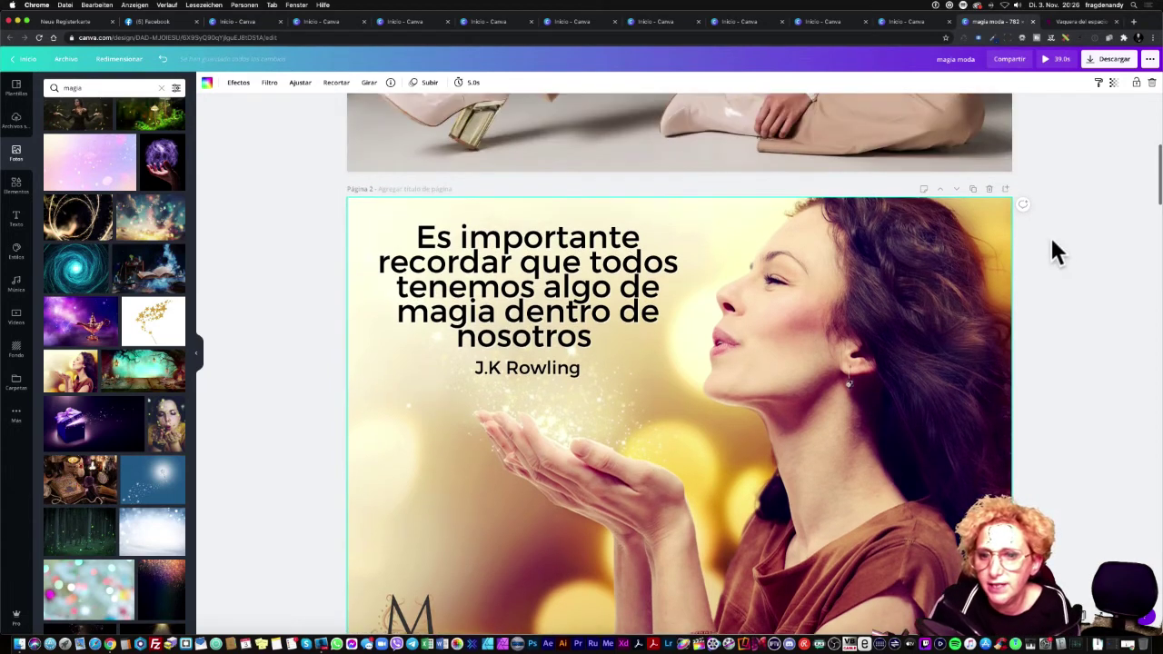
left_click(1102, 63)
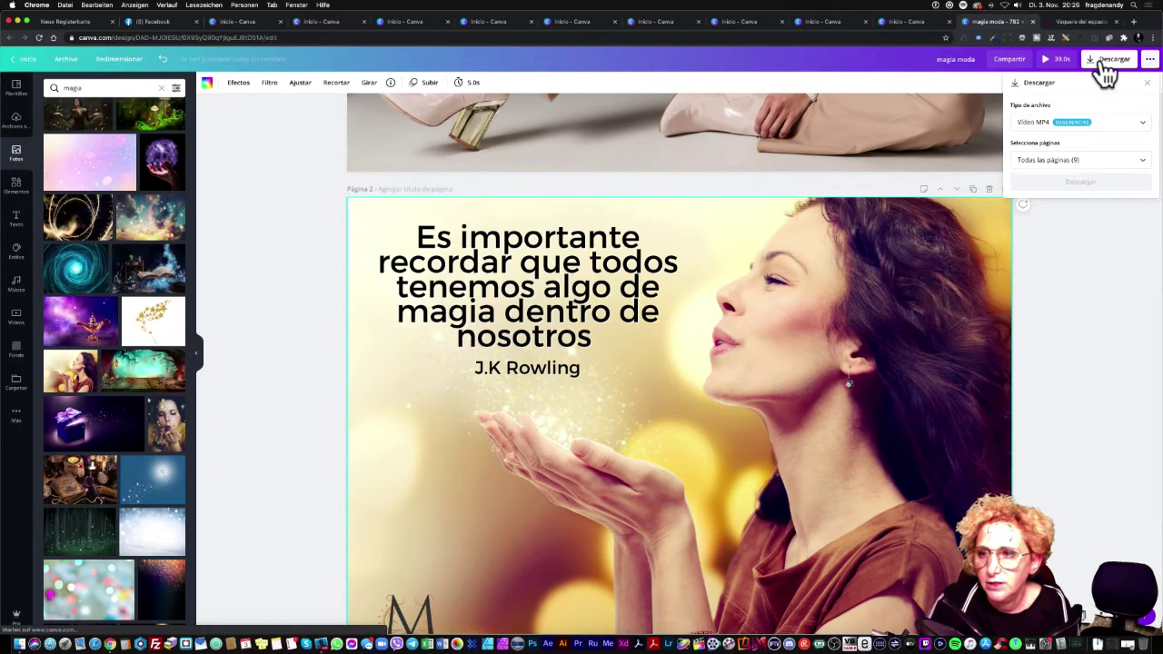
left_click(1066, 127)
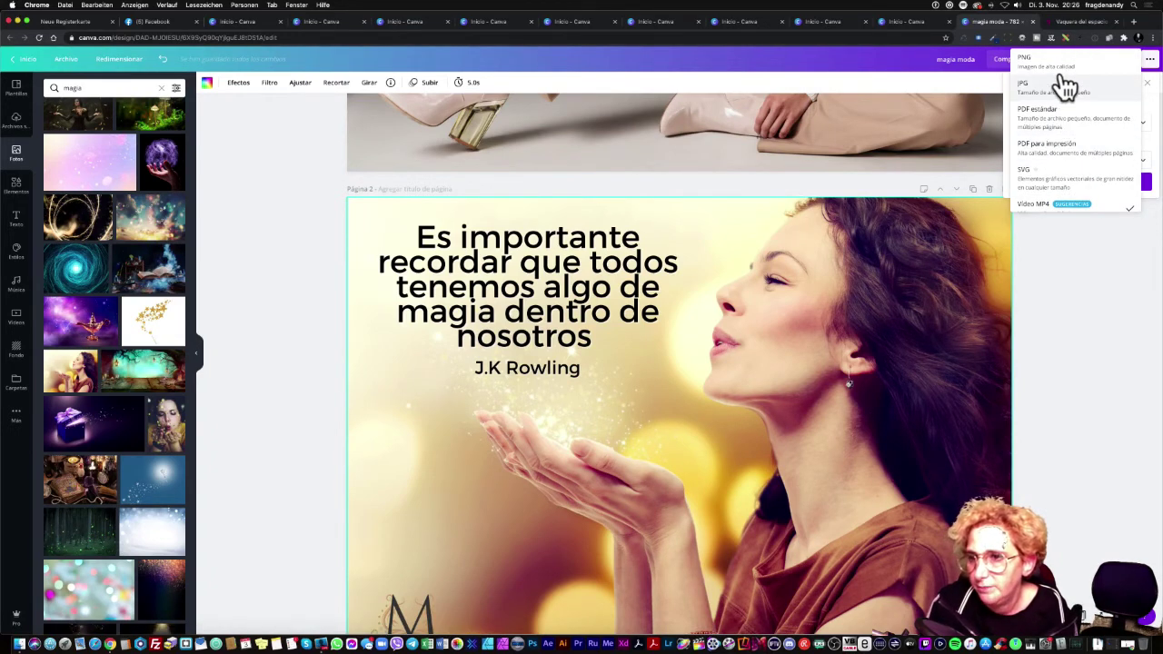
scroll(1063, 86, "up", 1)
left_click(1065, 79)
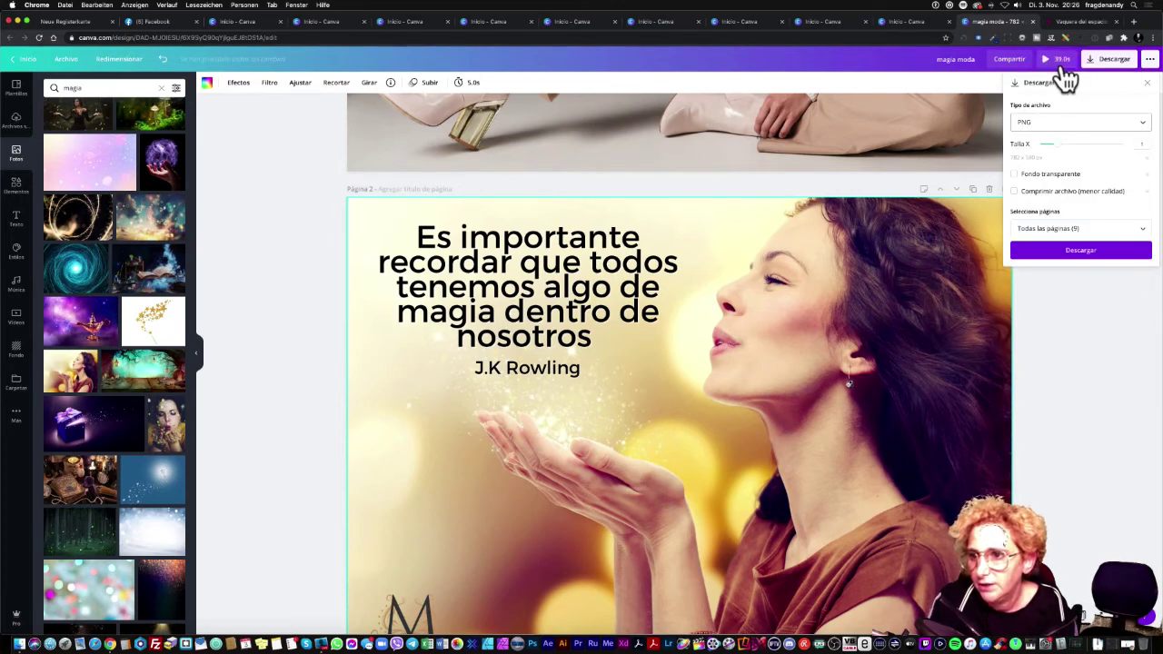
- Limit the download to page 2, download it and return to the page in the editor
left_click(1063, 227)
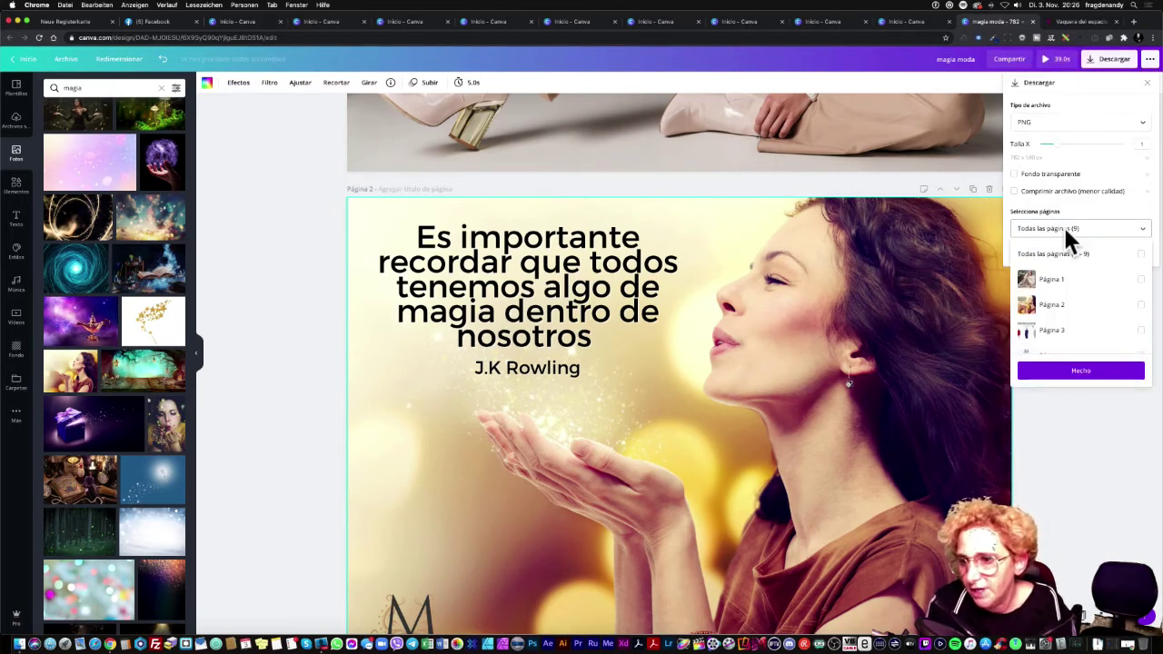
left_click(1059, 314)
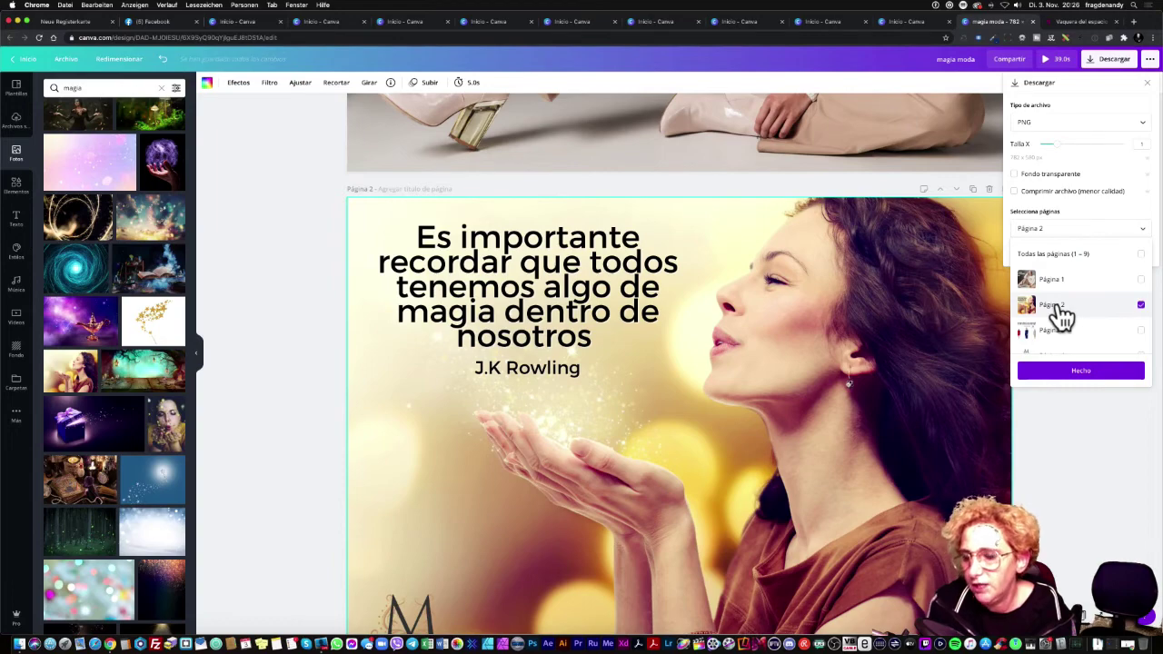
left_click(1064, 372)
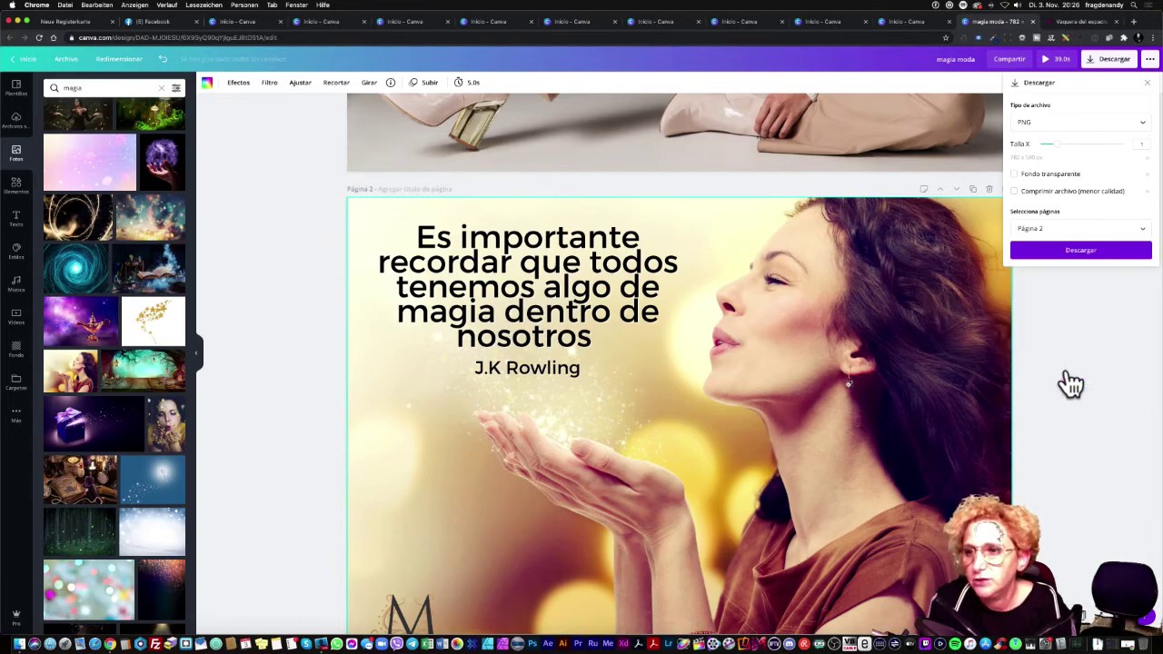
left_click(1085, 251)
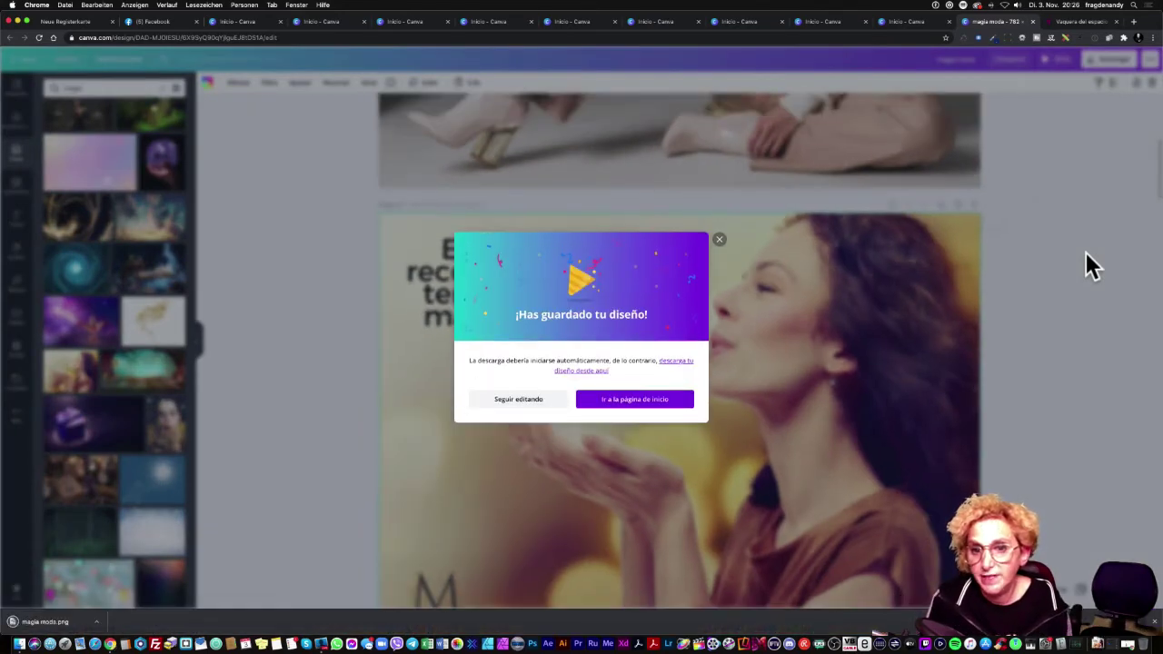
left_click(719, 239)
scroll(754, 377, "down", 1)
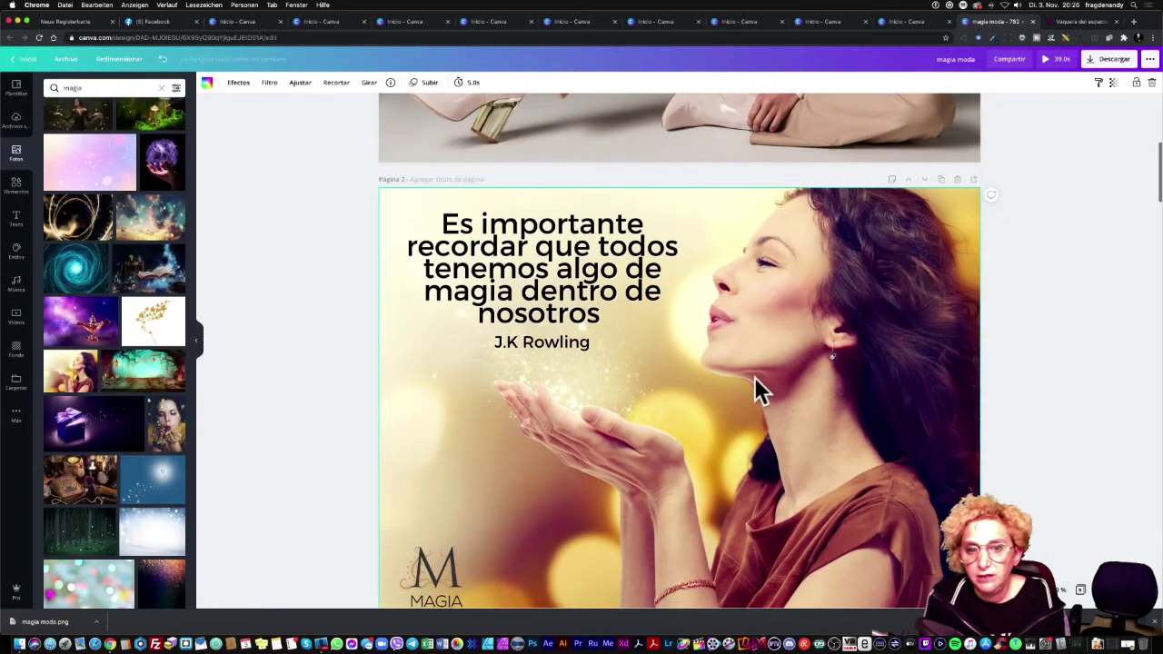
scroll(754, 377, "down", 1)
scroll(759, 388, "down", 1)
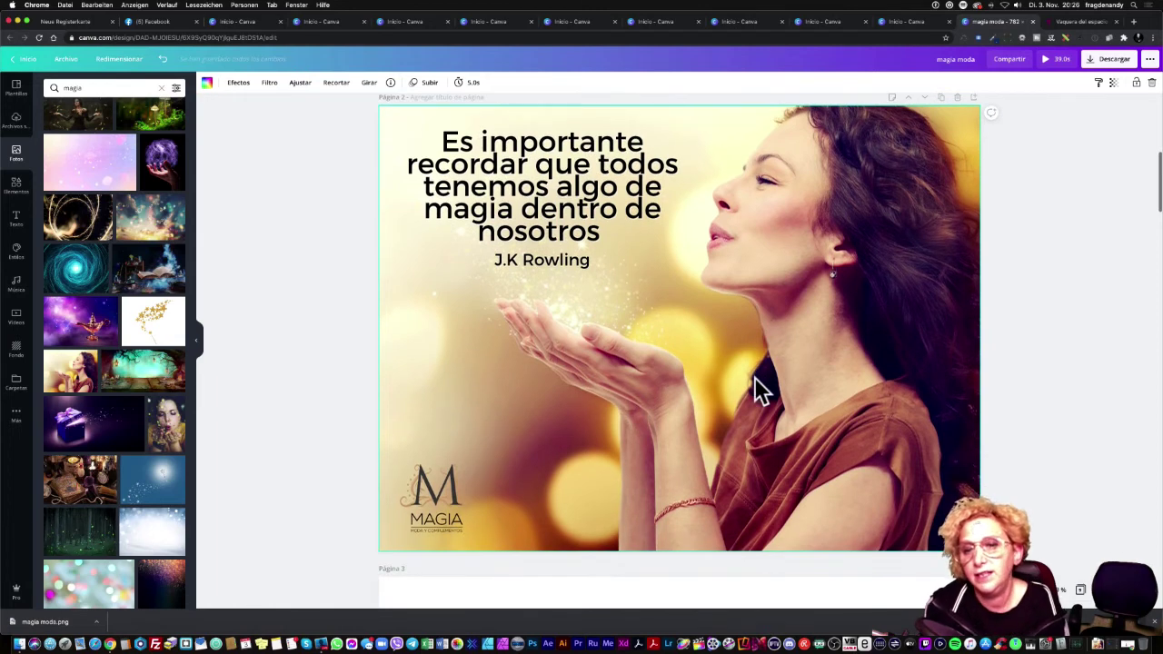
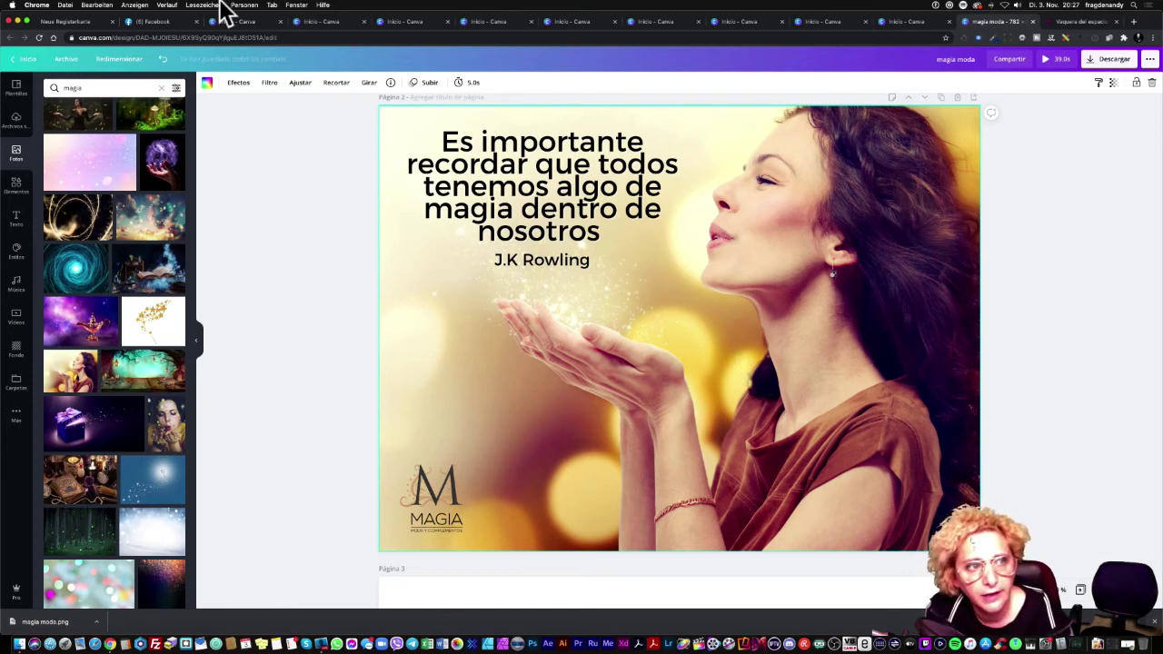
- Go back to the home page and reopen the magia moda design from the recent designs
left_click(14, 62)
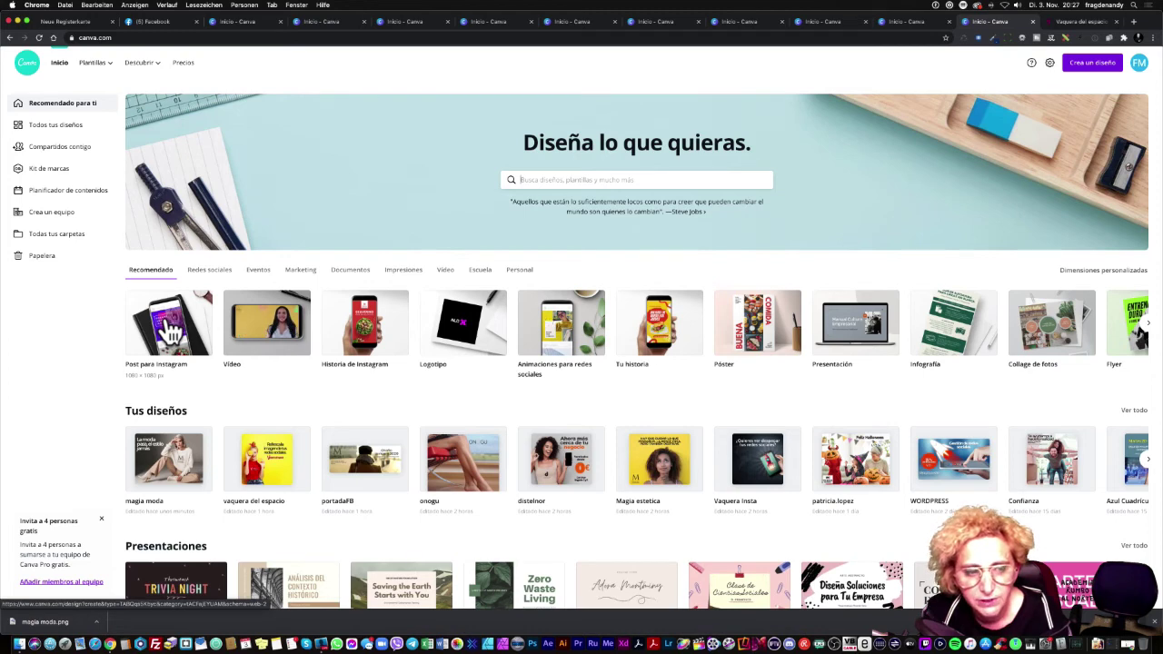
scroll(170, 329, "down", 2)
scroll(164, 331, "down", 2)
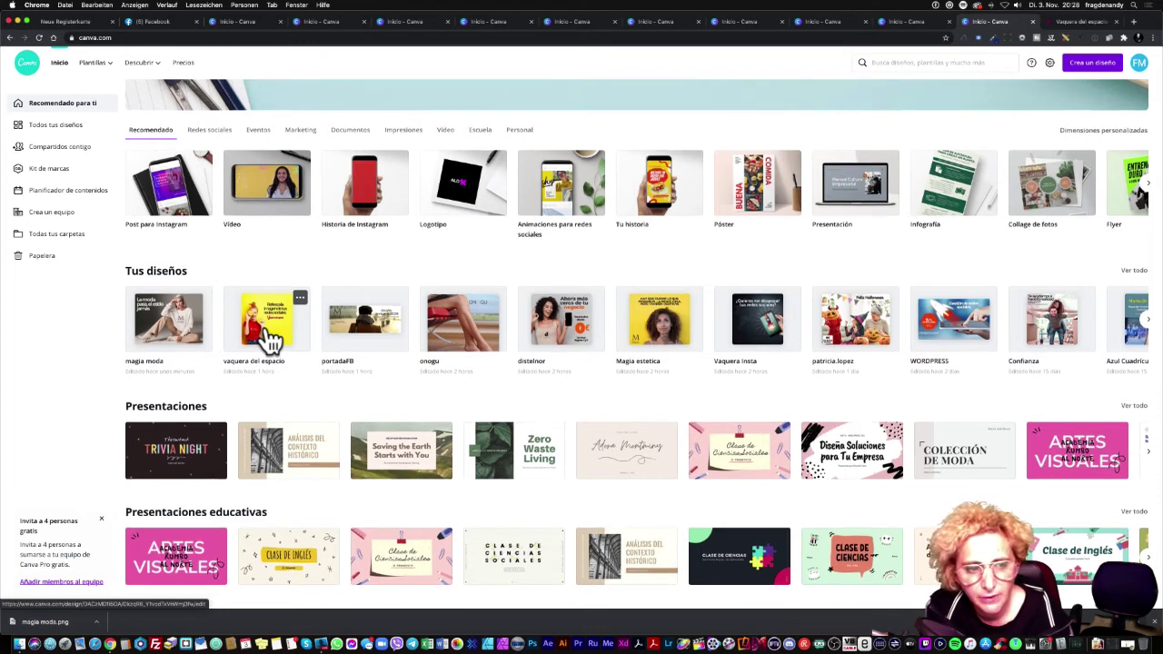
scroll(259, 341, "up", 1)
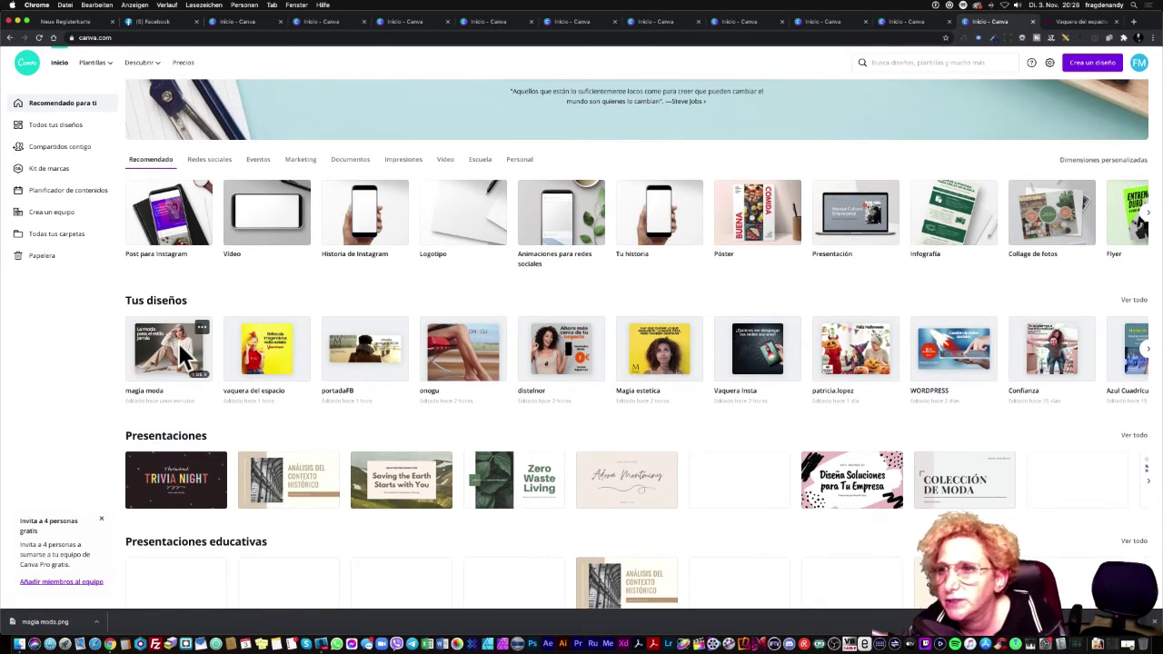
left_click(186, 357)
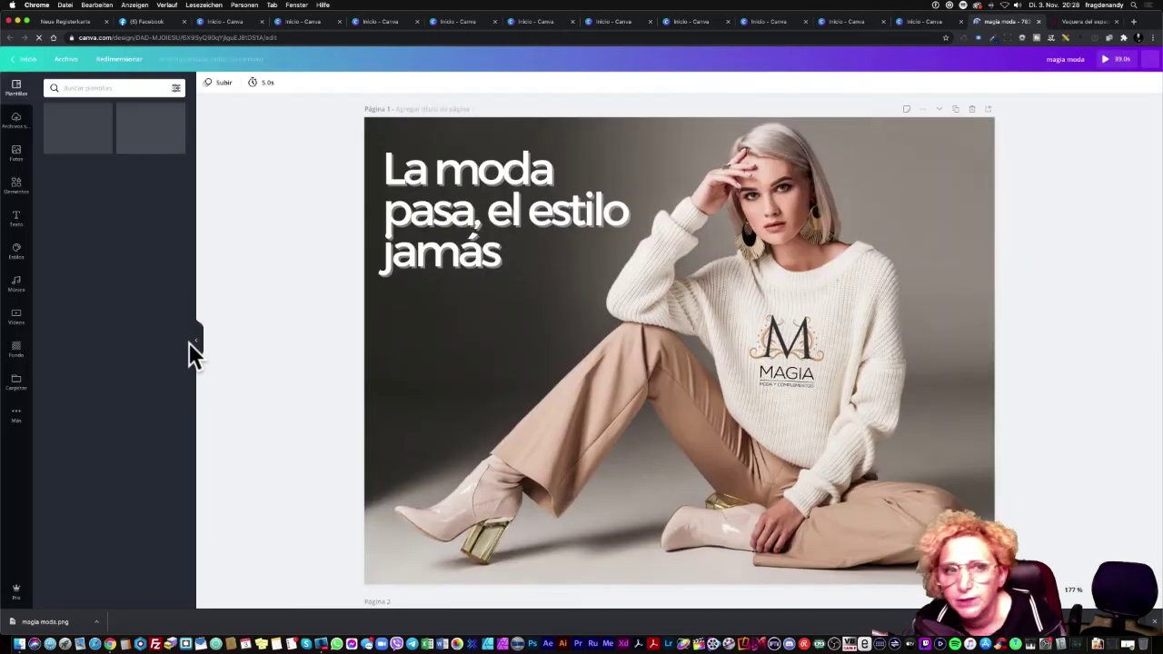
- Return to the home page and look over the row of recent designs
left_click(18, 62)
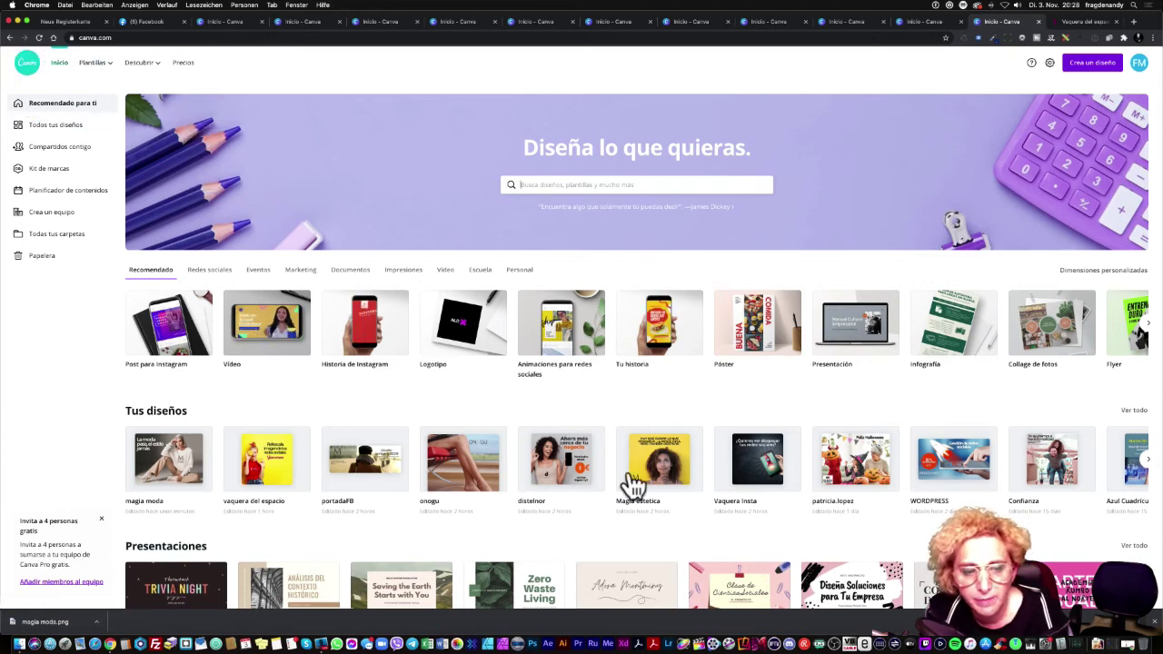
scroll(633, 484, "down", 1)
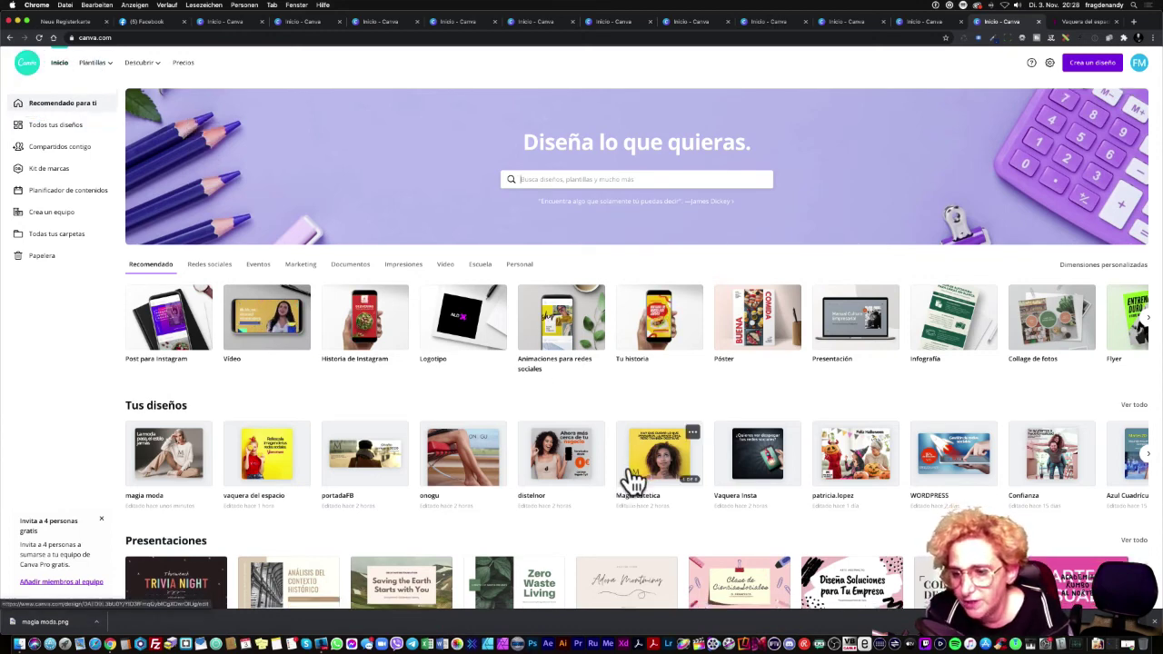
scroll(633, 484, "up", 1)
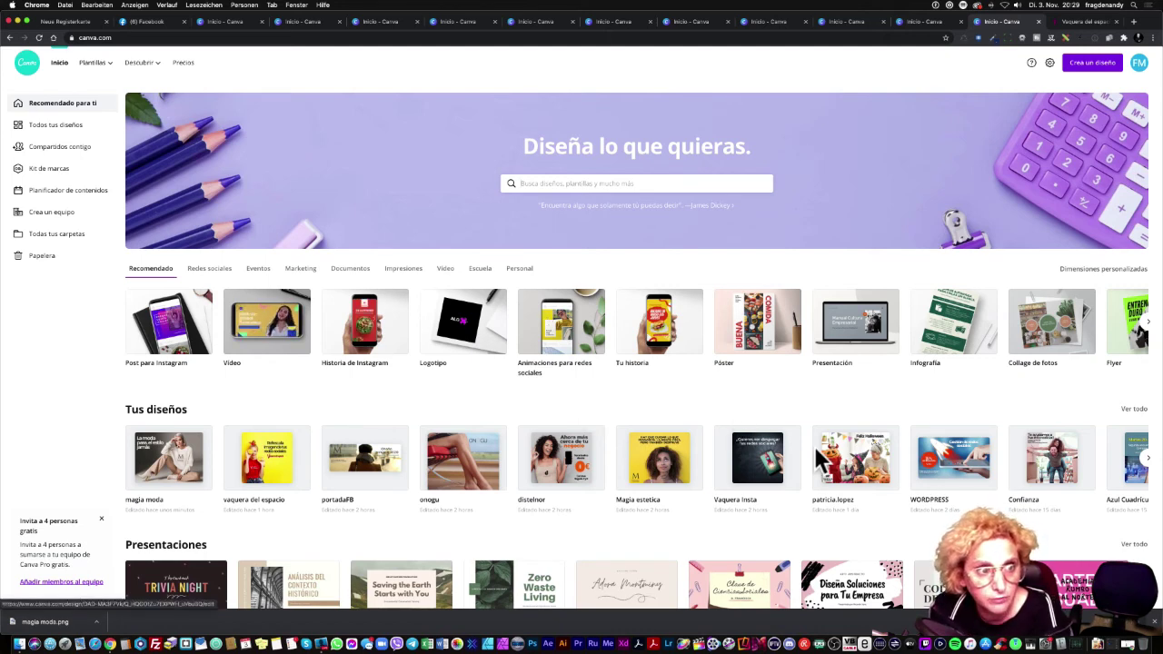
scroll(814, 459, "down", 1)
scroll(752, 463, "up", 1)
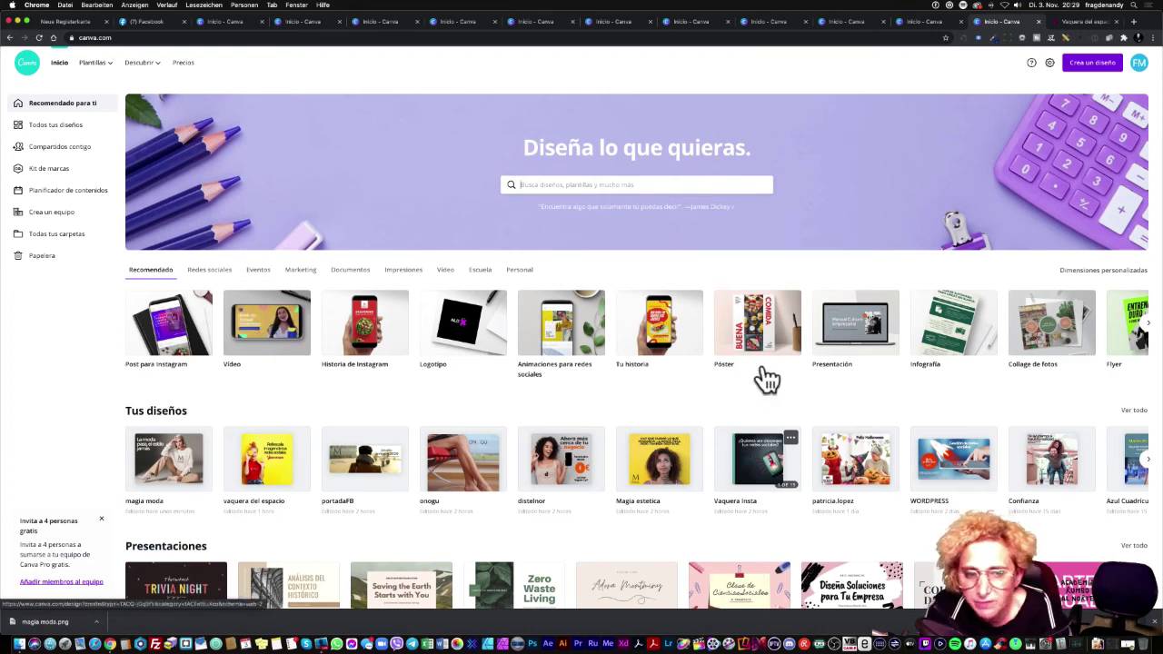
scroll(766, 379, "down", 2)
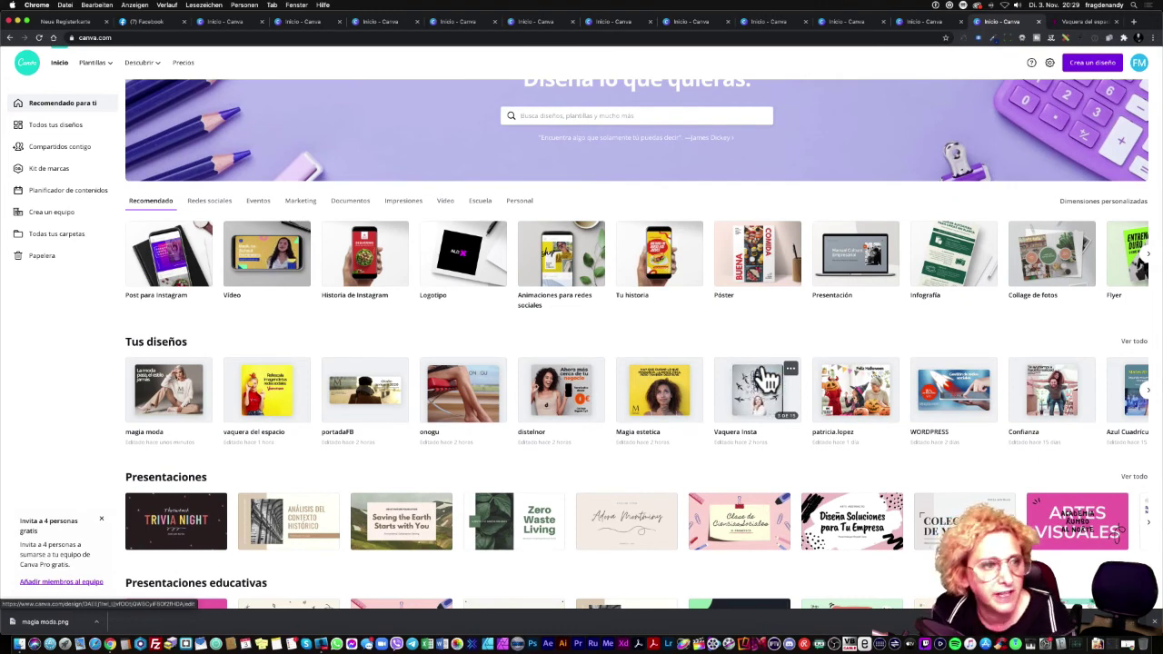
- Open magia moda from the full list of all designs and look through its first three pages
left_click(72, 134)
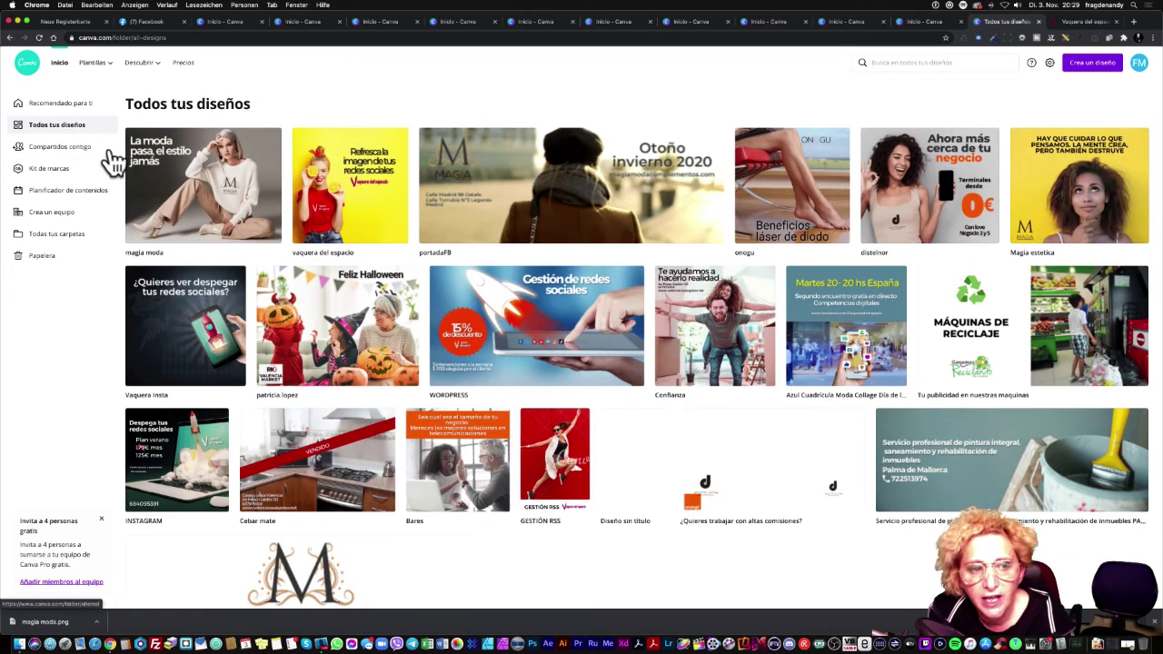
left_click(229, 186)
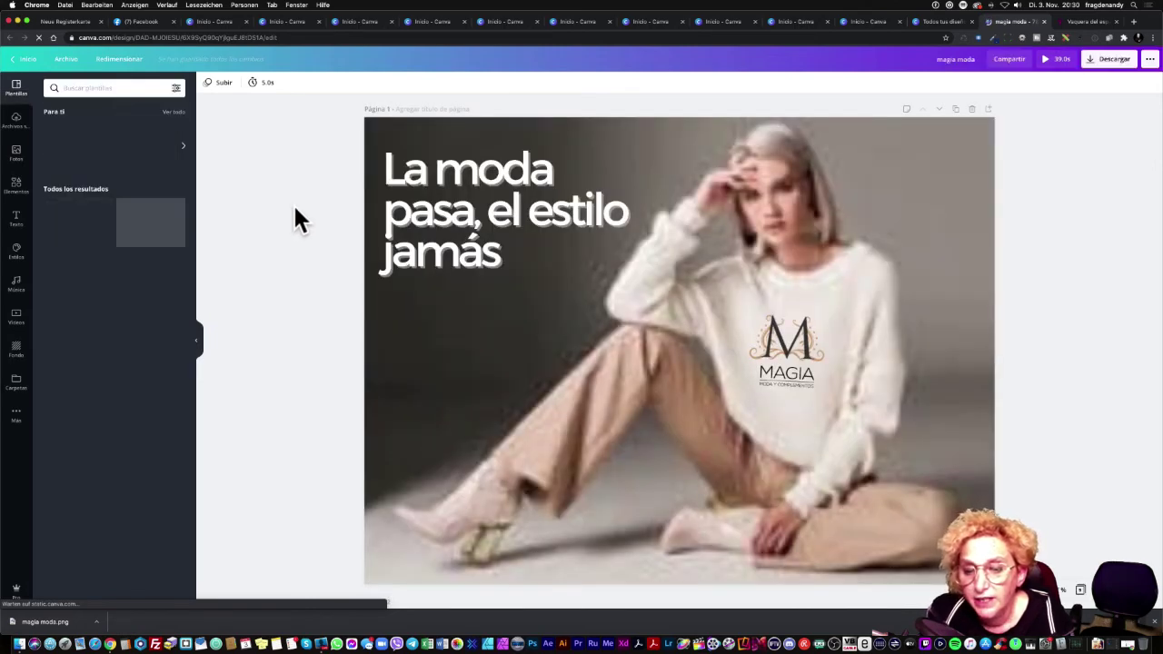
scroll(536, 319, "down", 10)
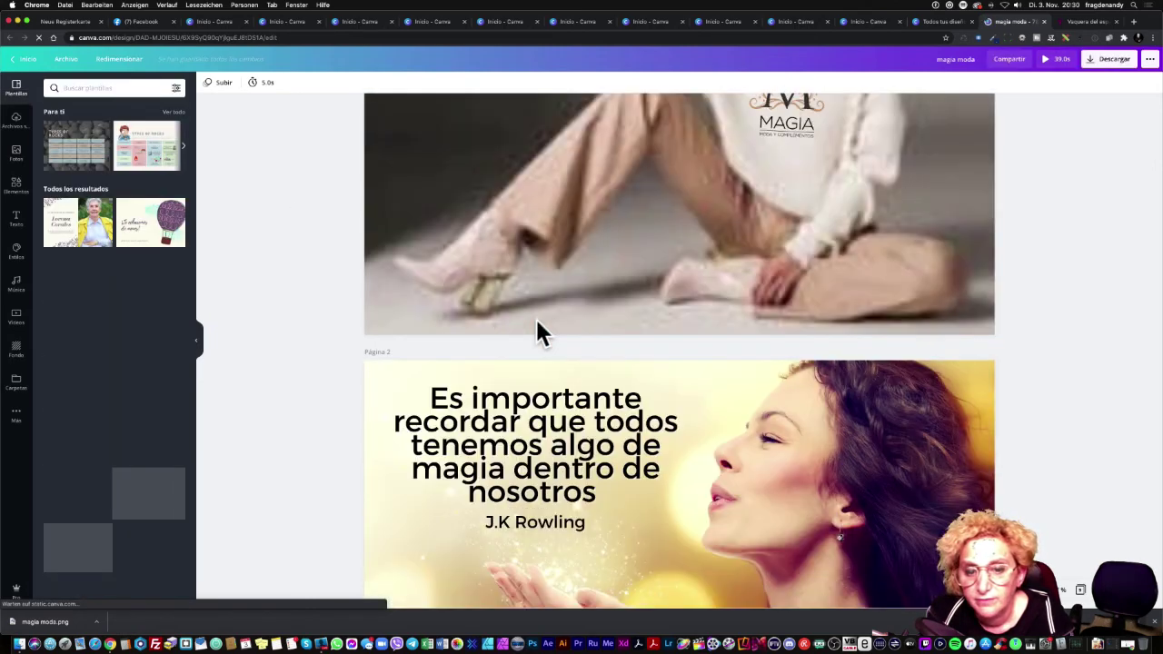
scroll(537, 324, "down", 10)
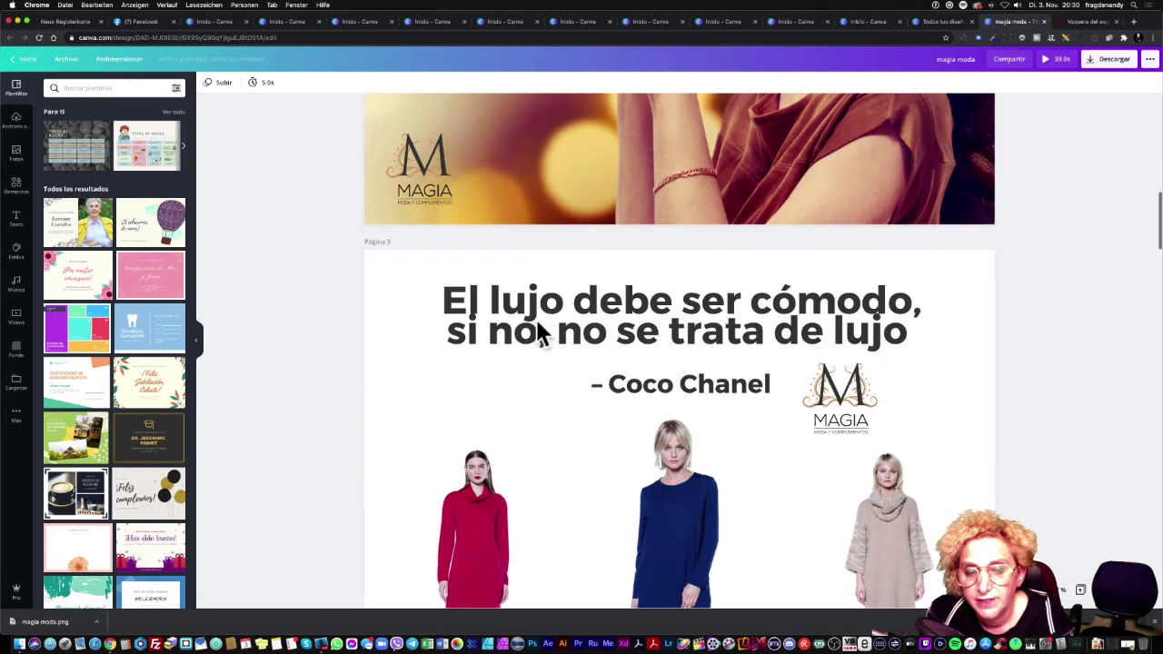
- Look through the design down to page 6 and try to apply the hot-air balloon template
scroll(540, 333, "down", 5)
scroll(537, 334, "down", 5)
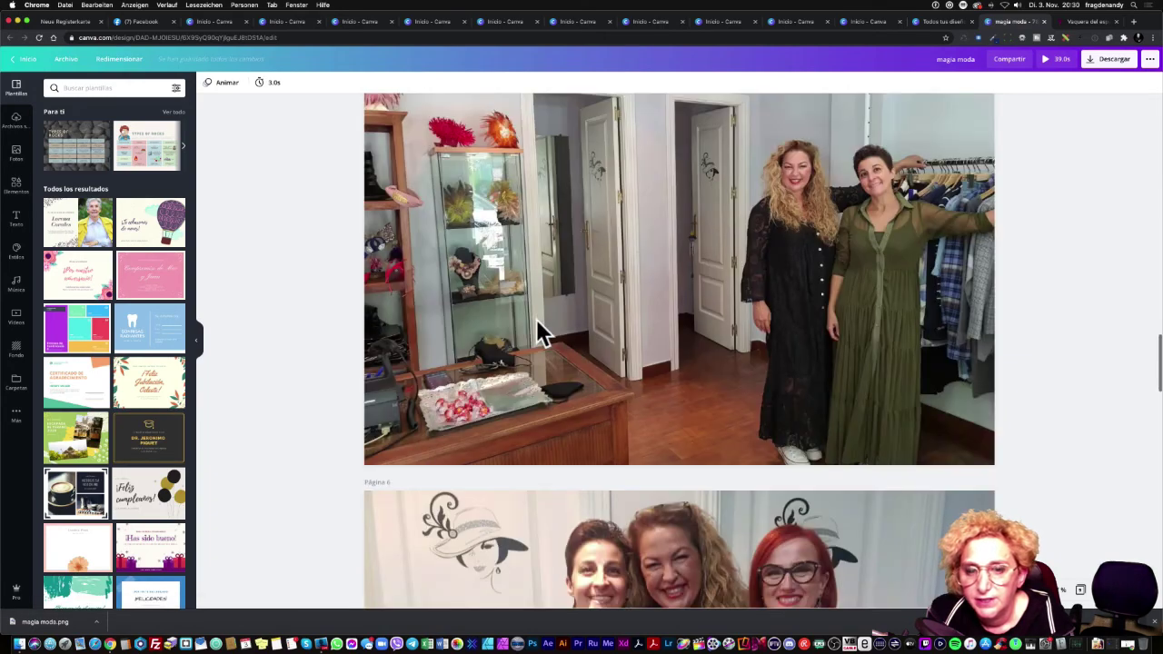
scroll(538, 335, "down", 1)
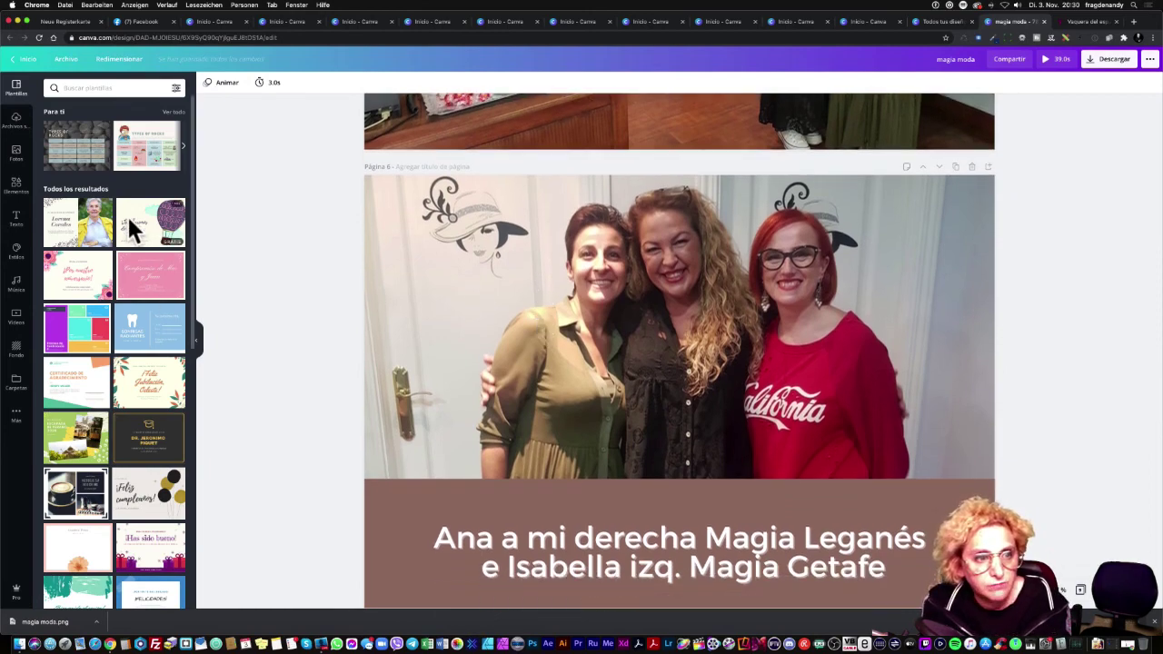
left_click(127, 218)
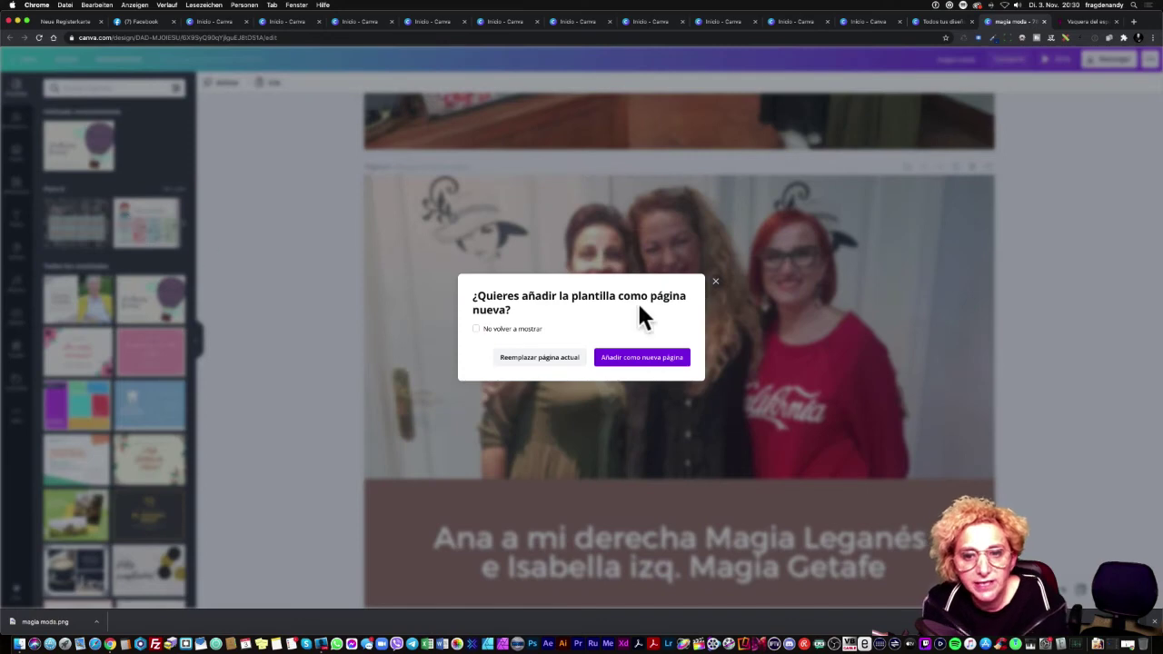
left_click(177, 290)
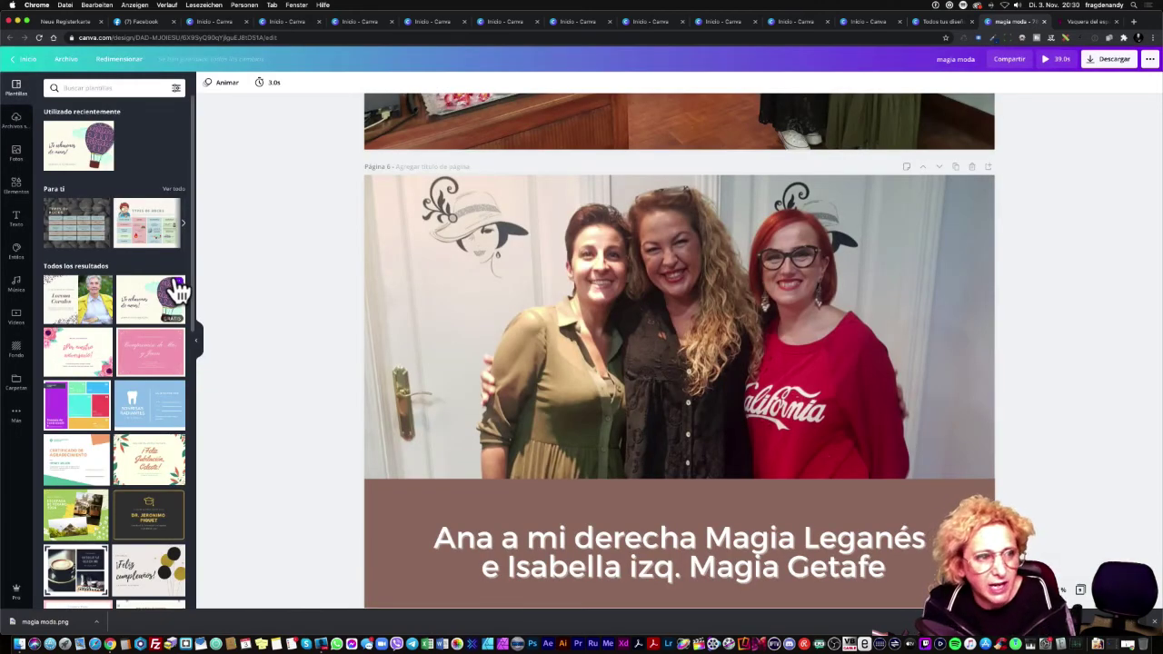
- Search the photo library for "soñar" and look through the resulting images
left_click(17, 157)
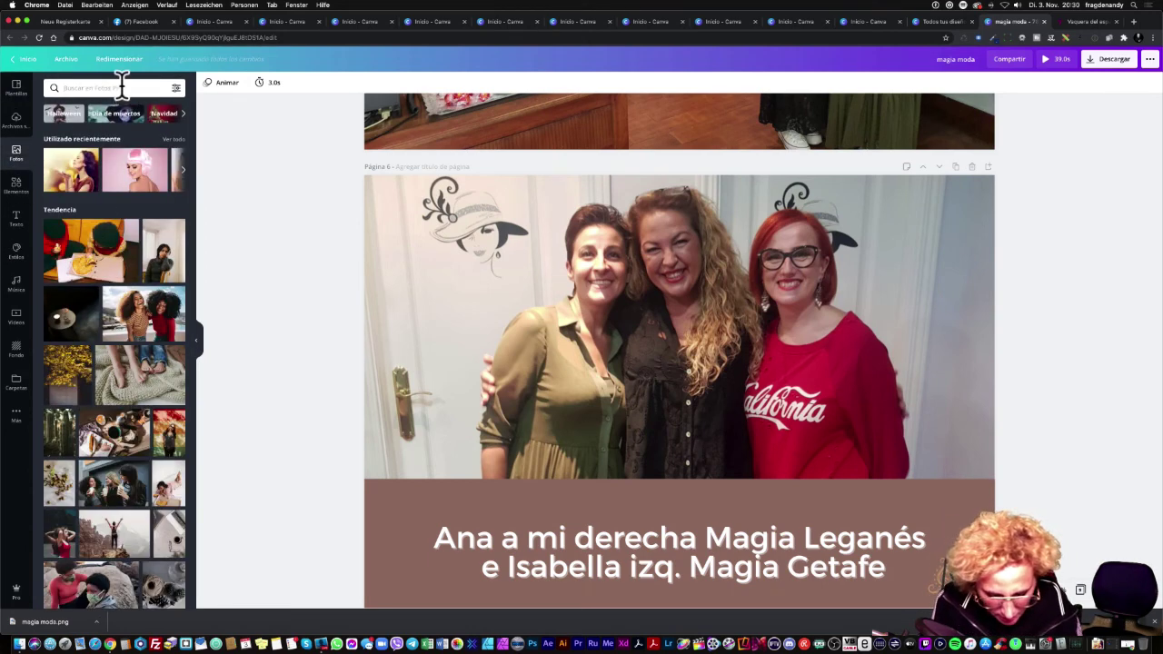
left_click(121, 87)
type("ferl")
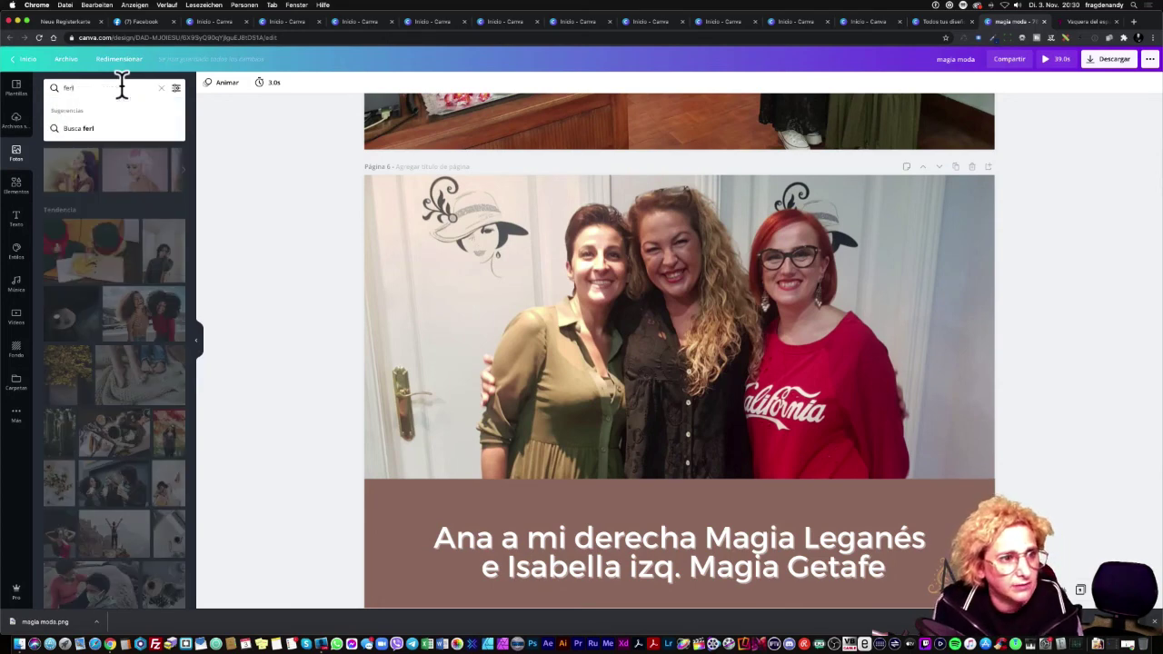
type("ij")
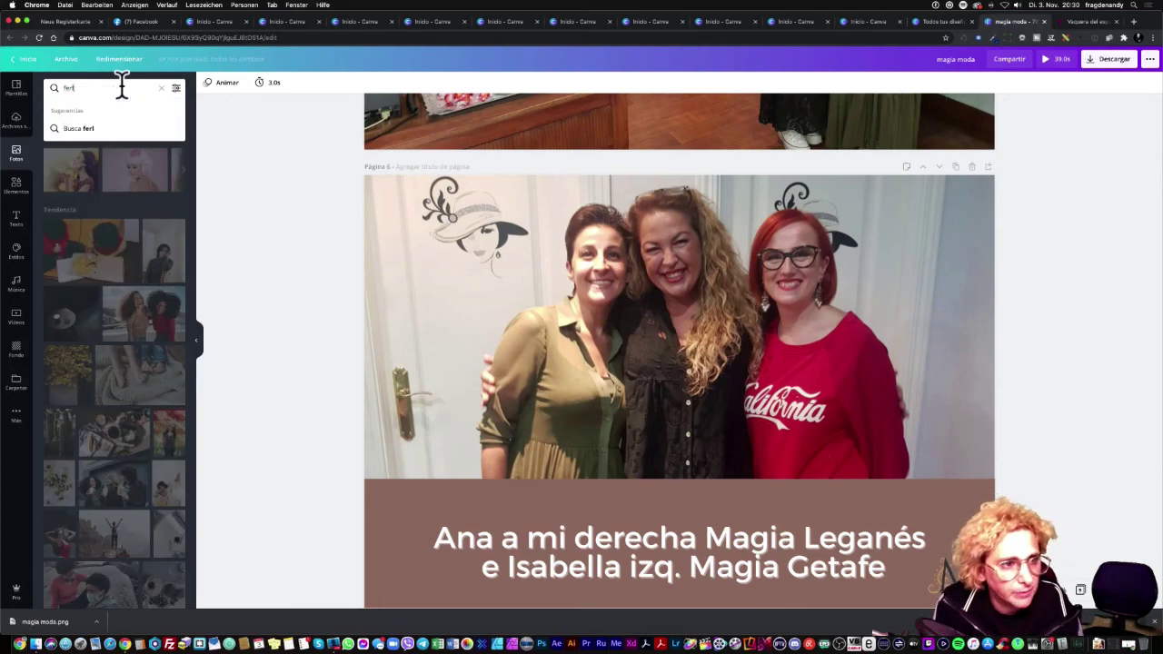
key("BackSpace")
key("BackSpace")
key("BackSpace")
key("BackSpace")
type("so")
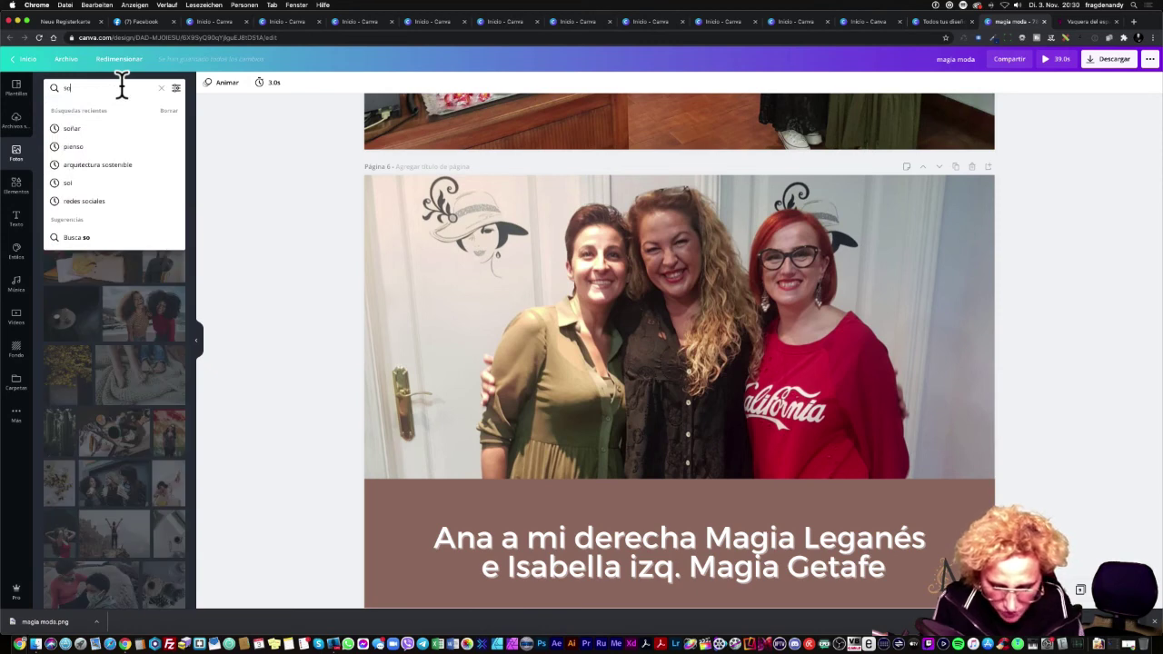
type("ñar")
key("Return")
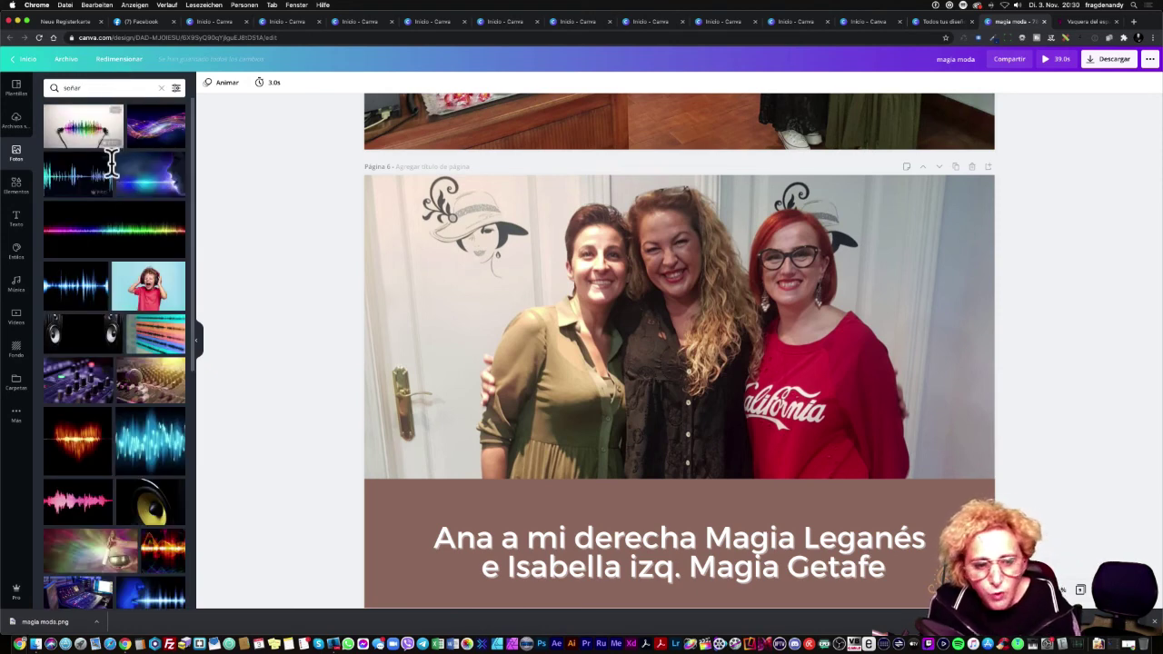
scroll(127, 229, "down", 5)
scroll(127, 229, "down", 5)
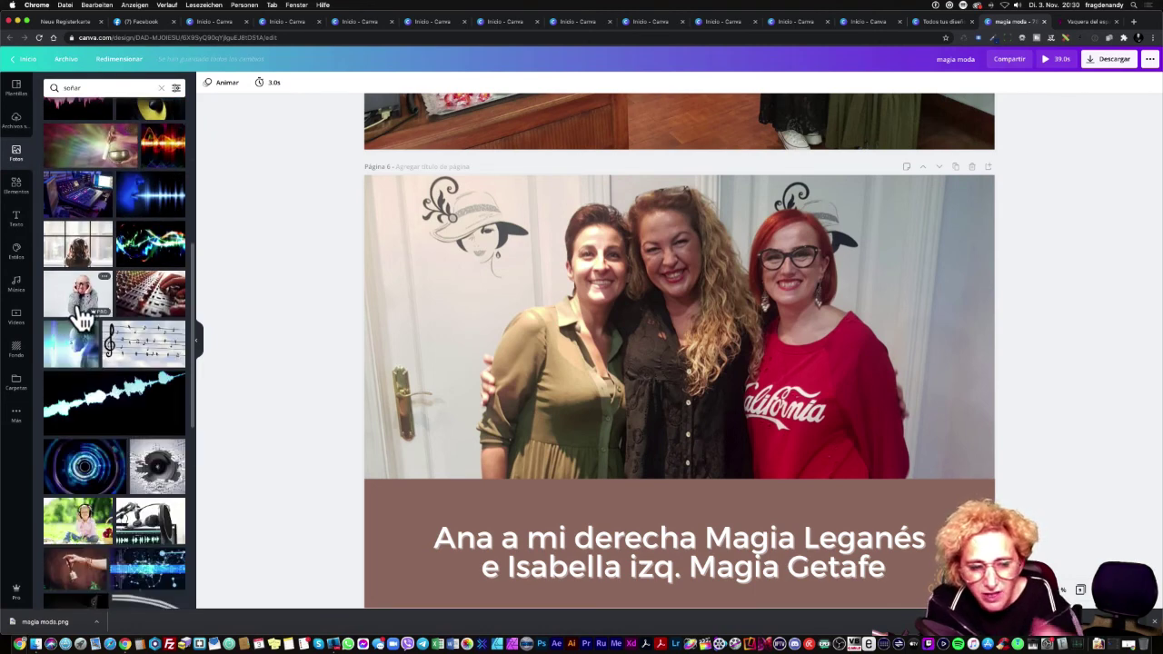
scroll(77, 318, "down", 3)
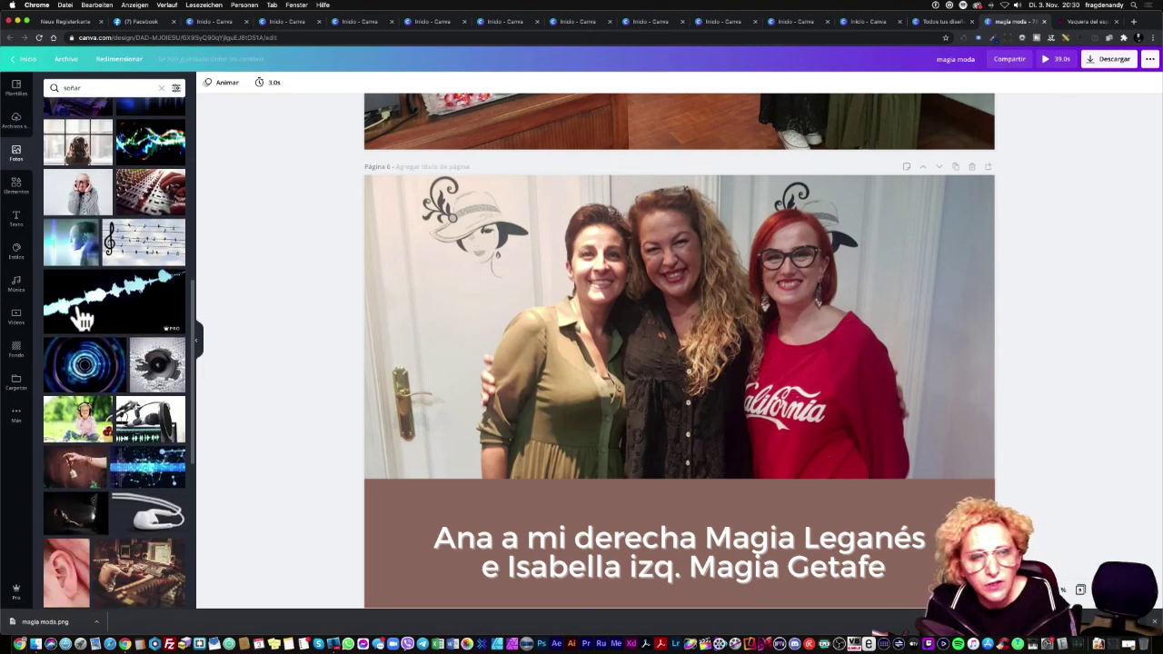
- Replace the photo search term with "volar" and browse the matching images
left_click(98, 91)
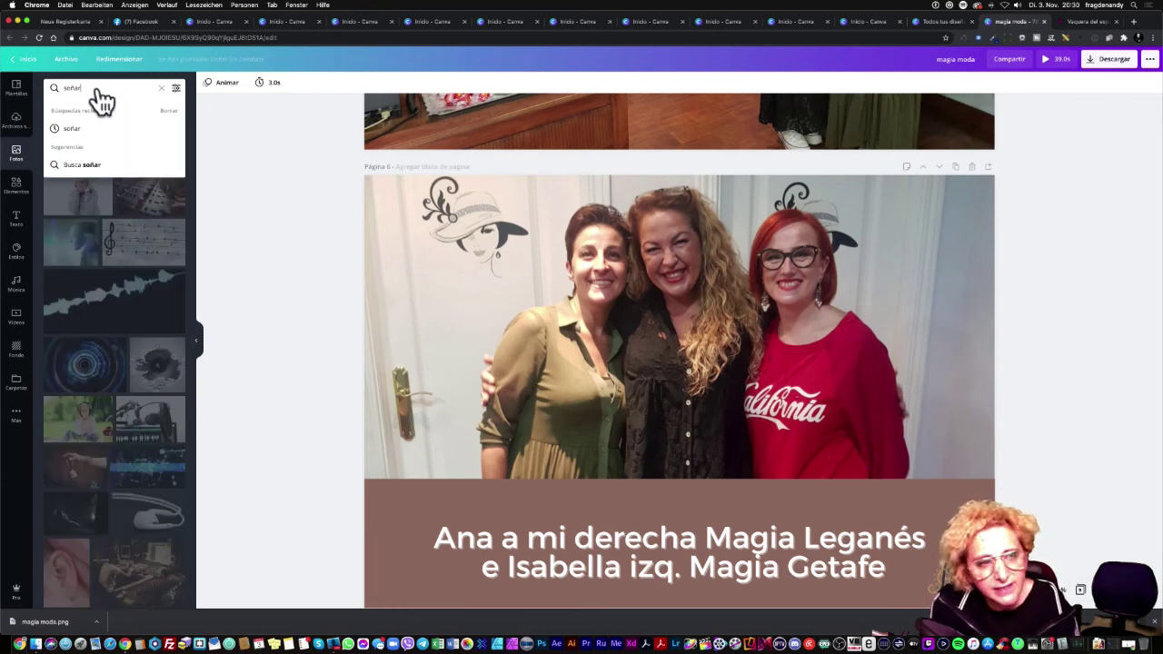
key("BackSpace")
key("BackSpace")
key("BackSpace")
key("BackSpace")
key("BackSpace")
key("Escape")
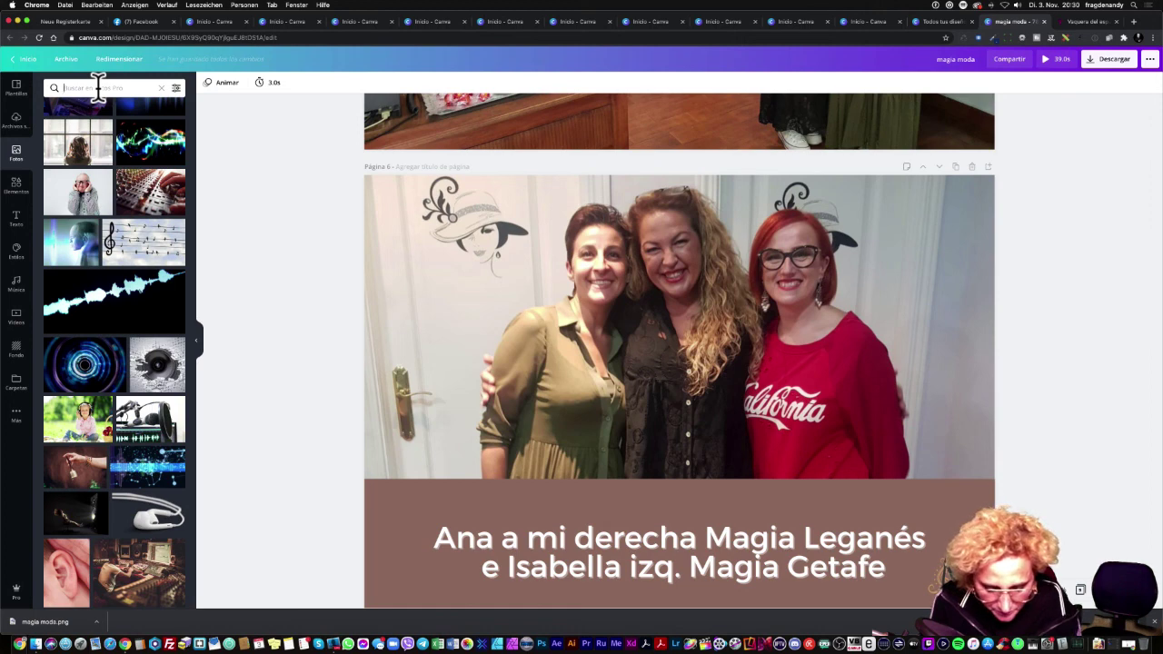
type("volar")
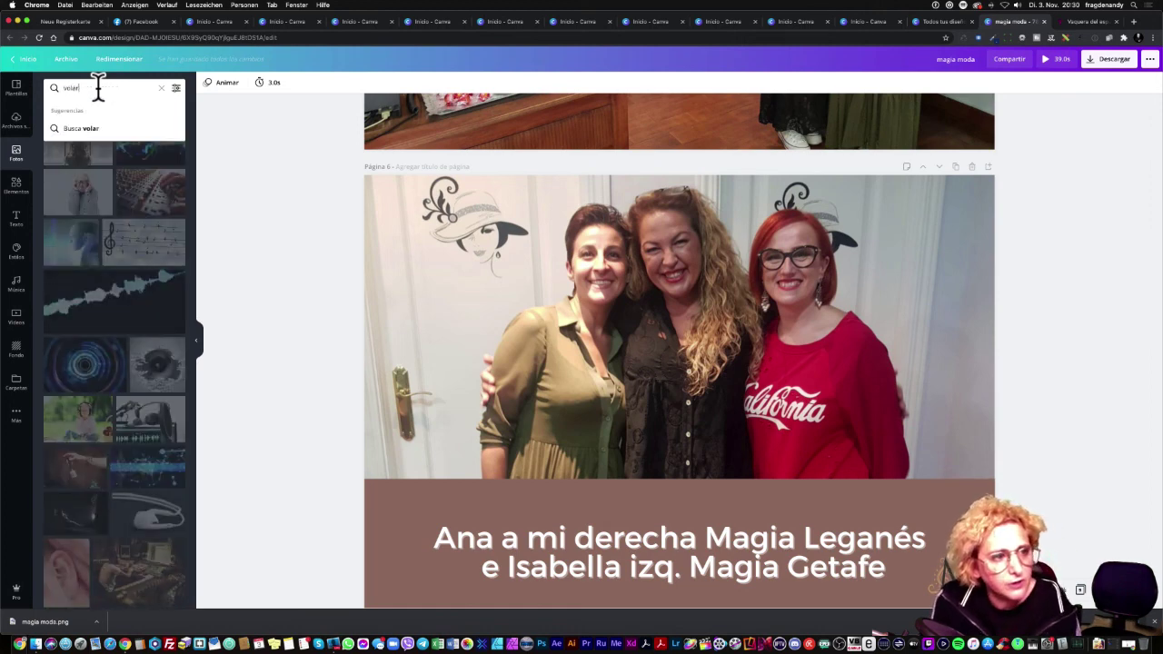
key("Return")
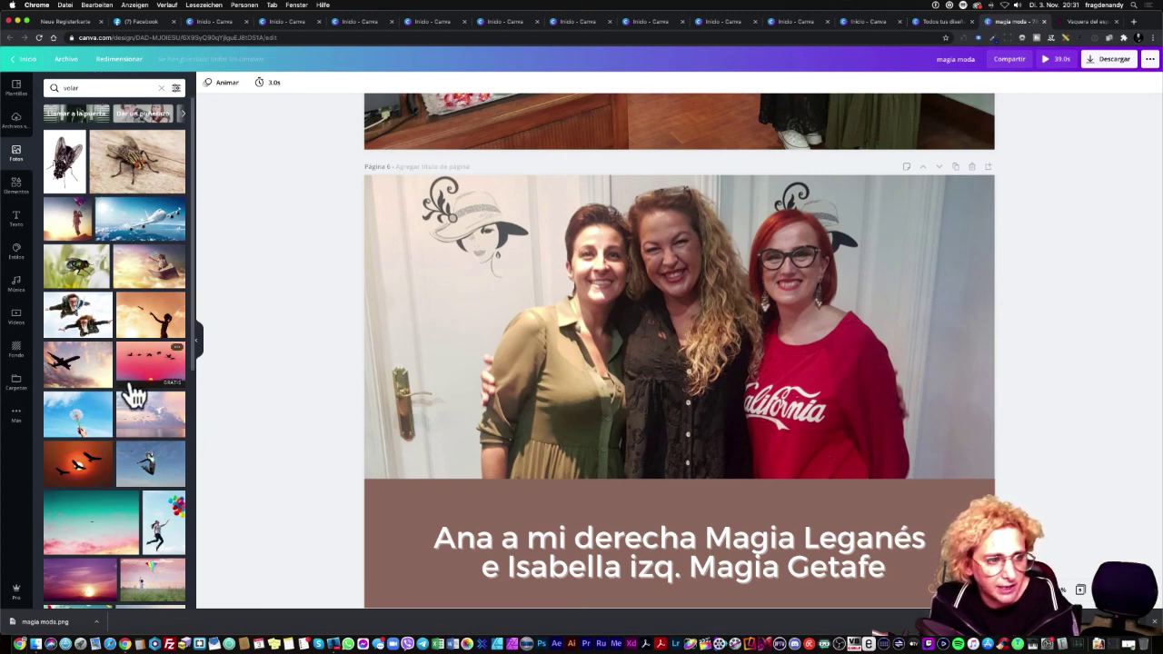
scroll(133, 397, "down", 5)
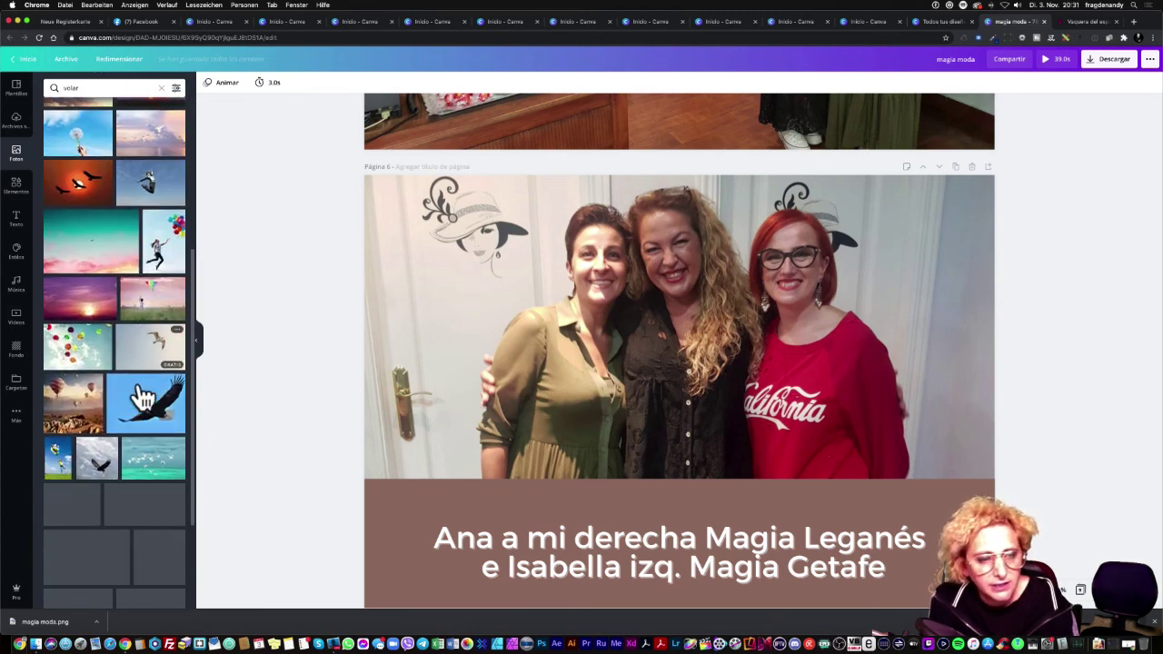
scroll(142, 397, "down", 3)
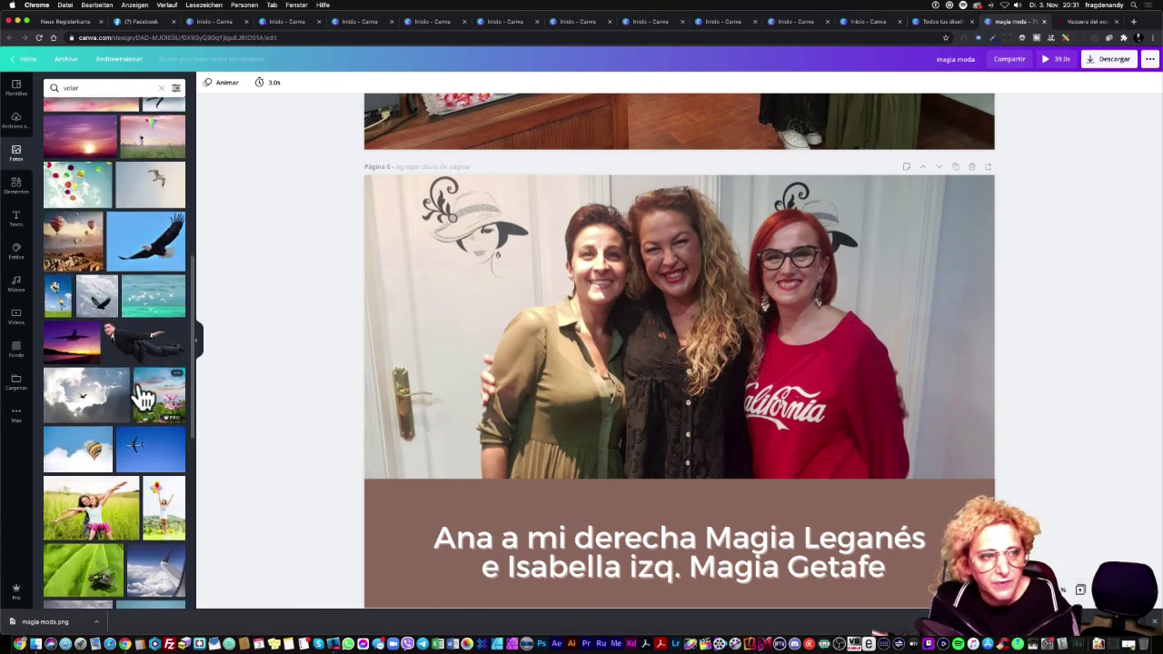
- Leave the magia moda design and return to the home page
left_click(18, 58)
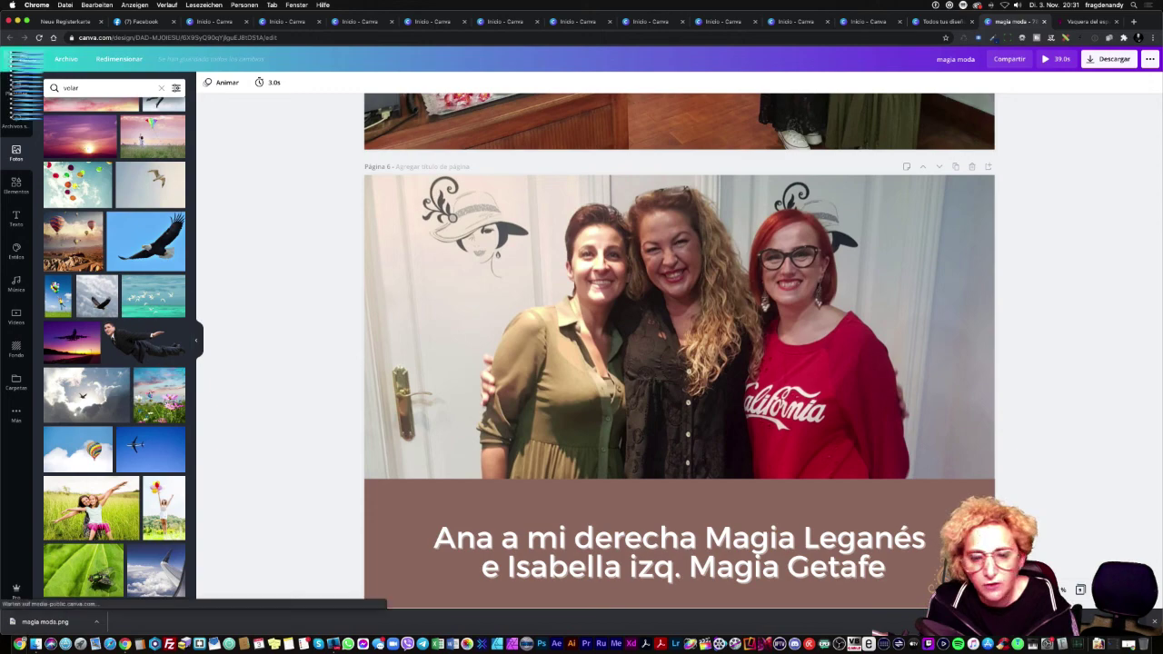